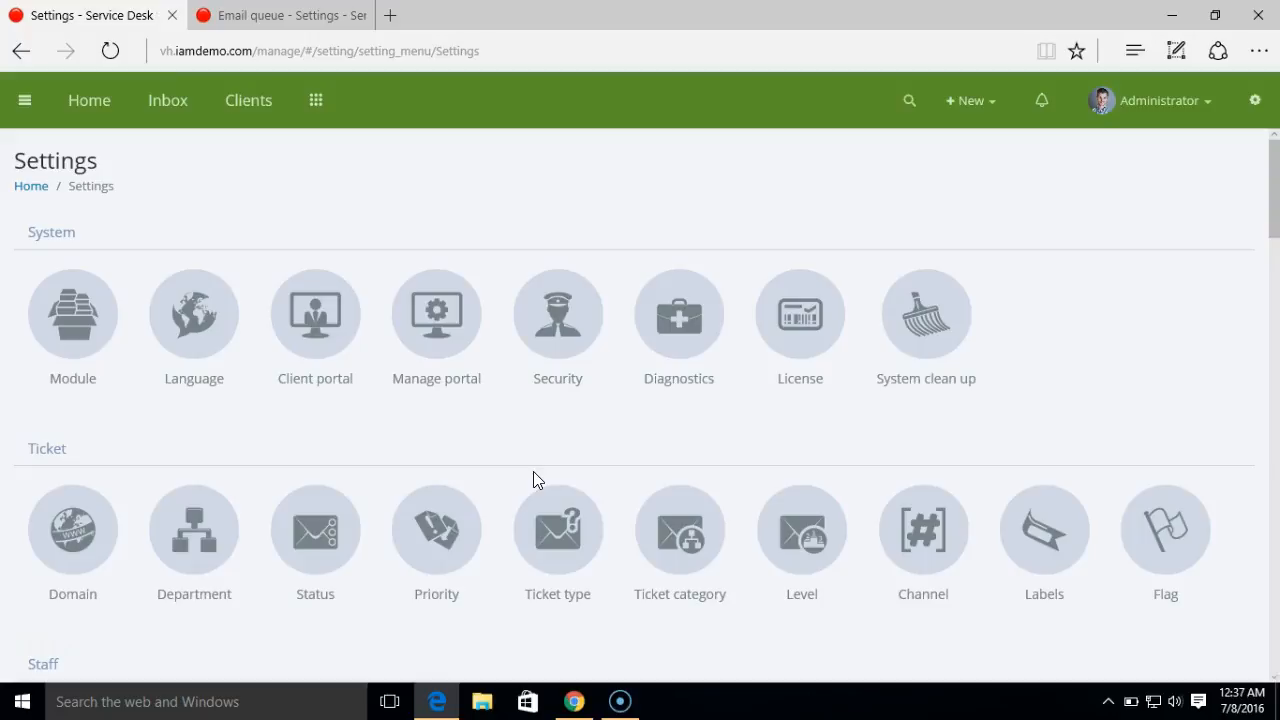
- Look at the already configured email queue, then return to the Settings page
left_click(195, 52)
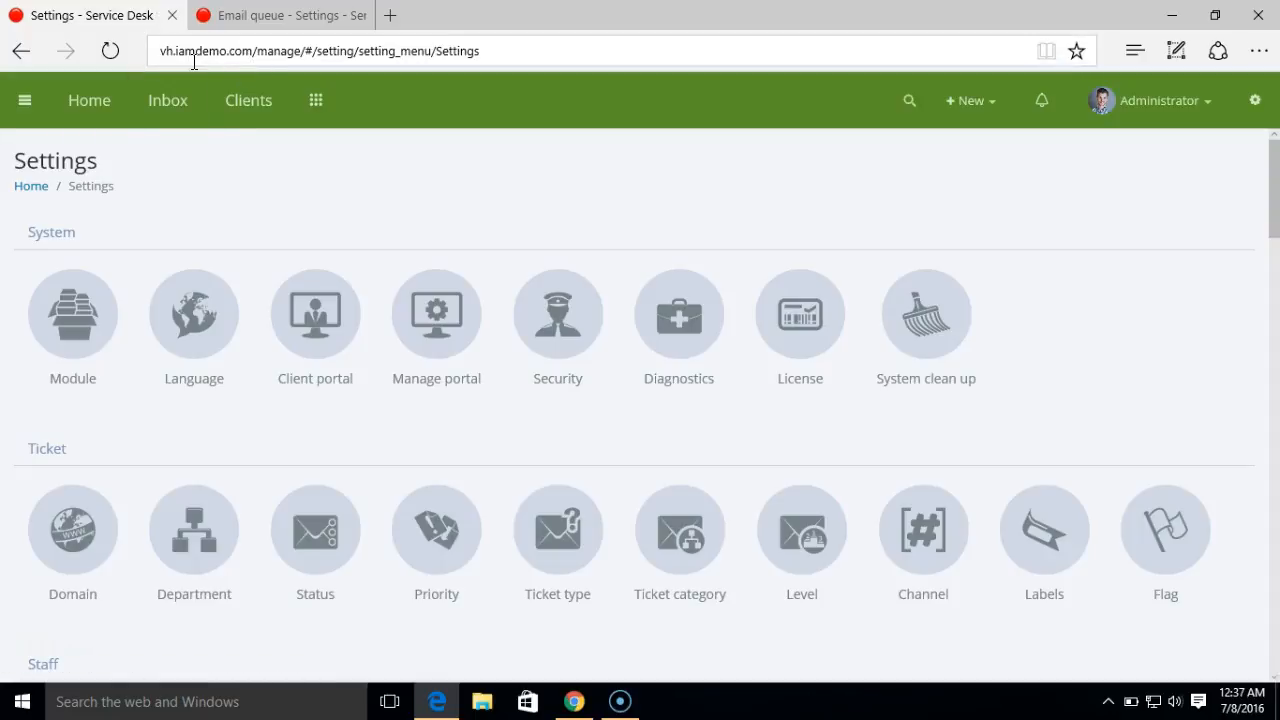
left_click(228, 18)
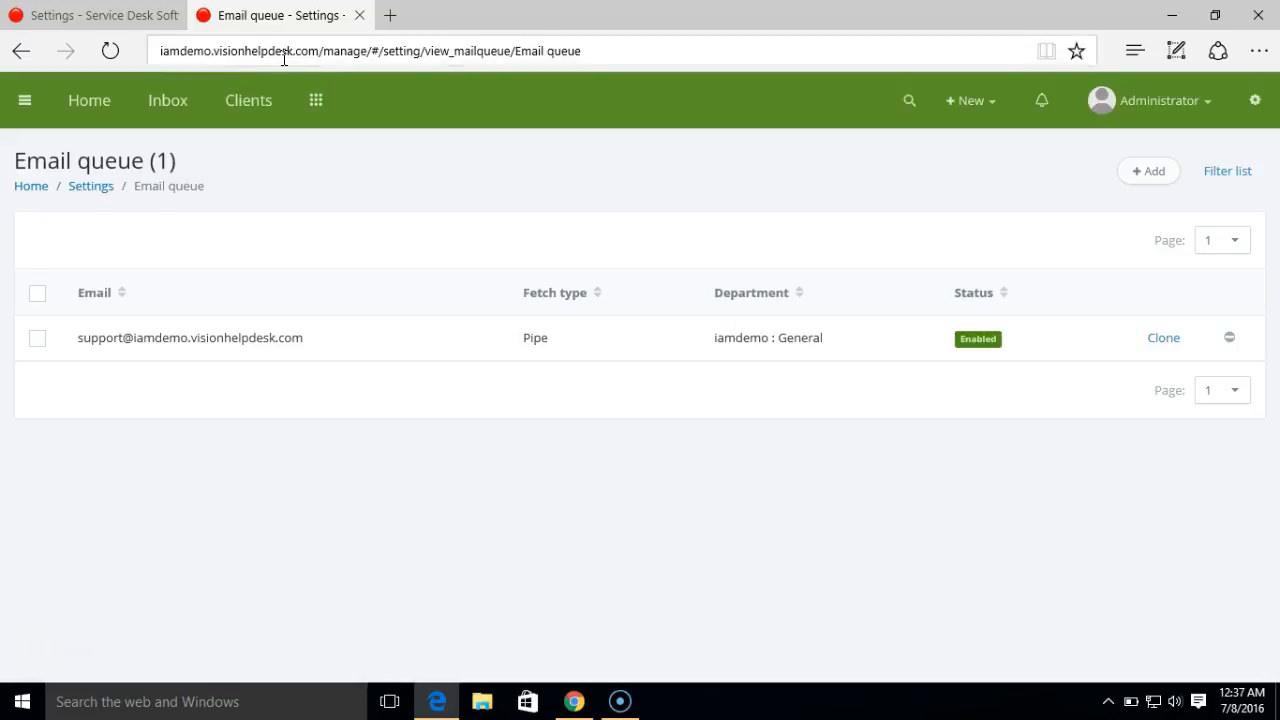
left_click(143, 22)
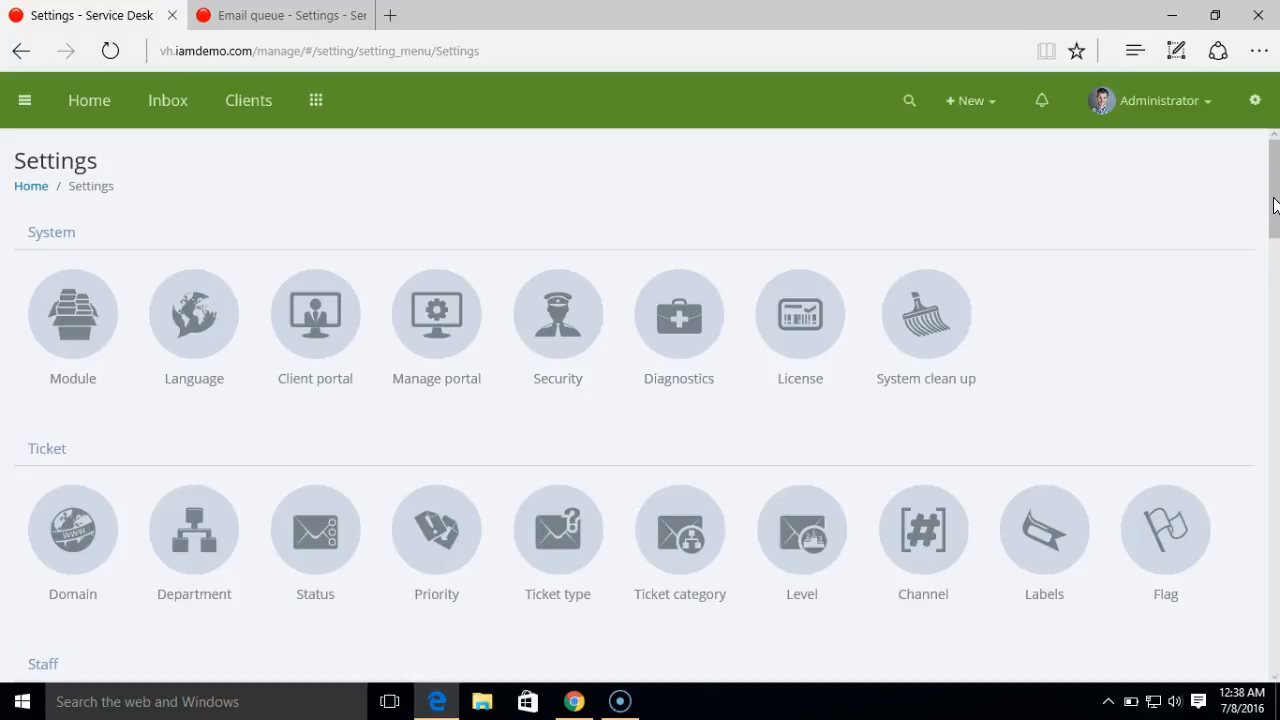
- Open the Email queue settings and start adding a new email queue
left_click_drag(1273, 209, 1271, 437)
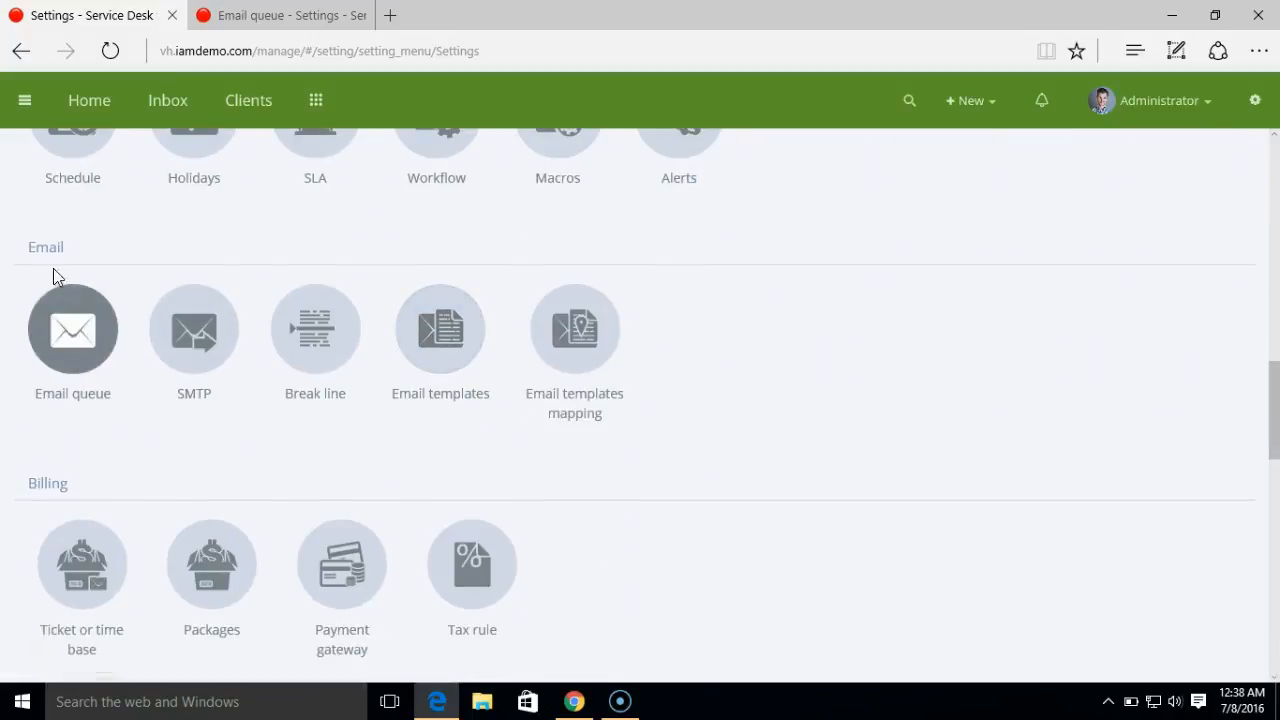
left_click(86, 344)
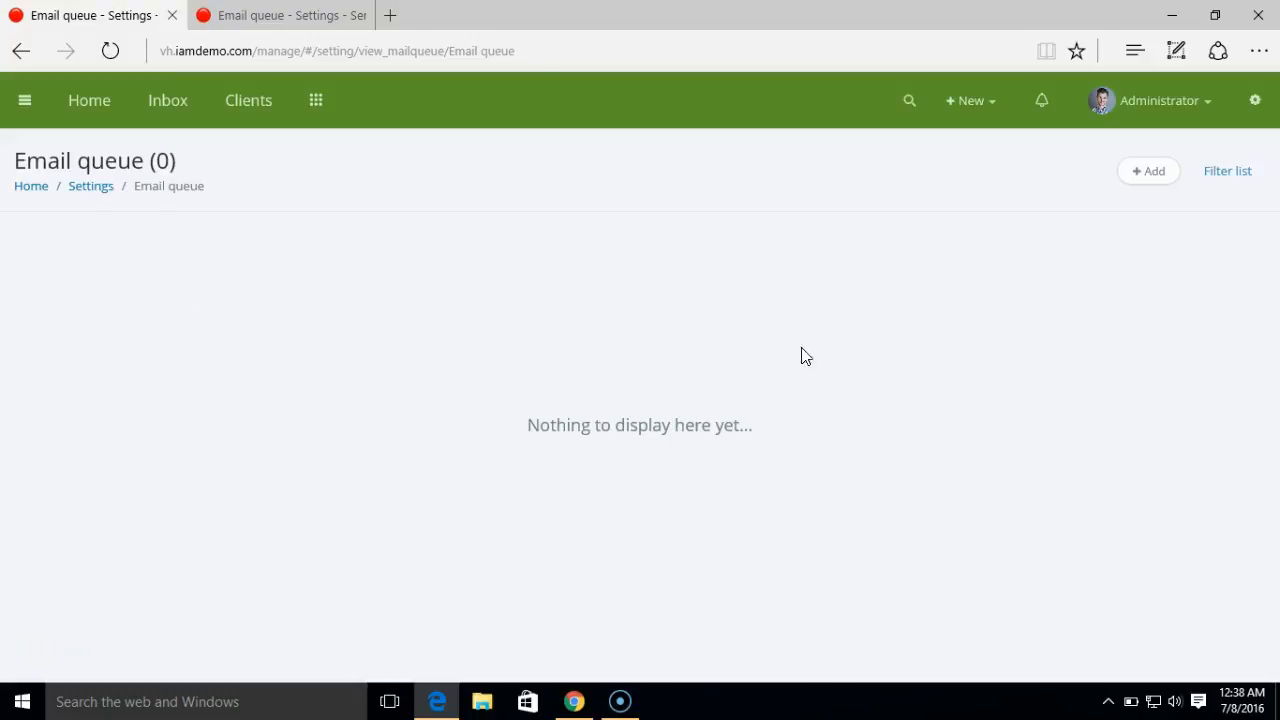
left_click(1138, 172)
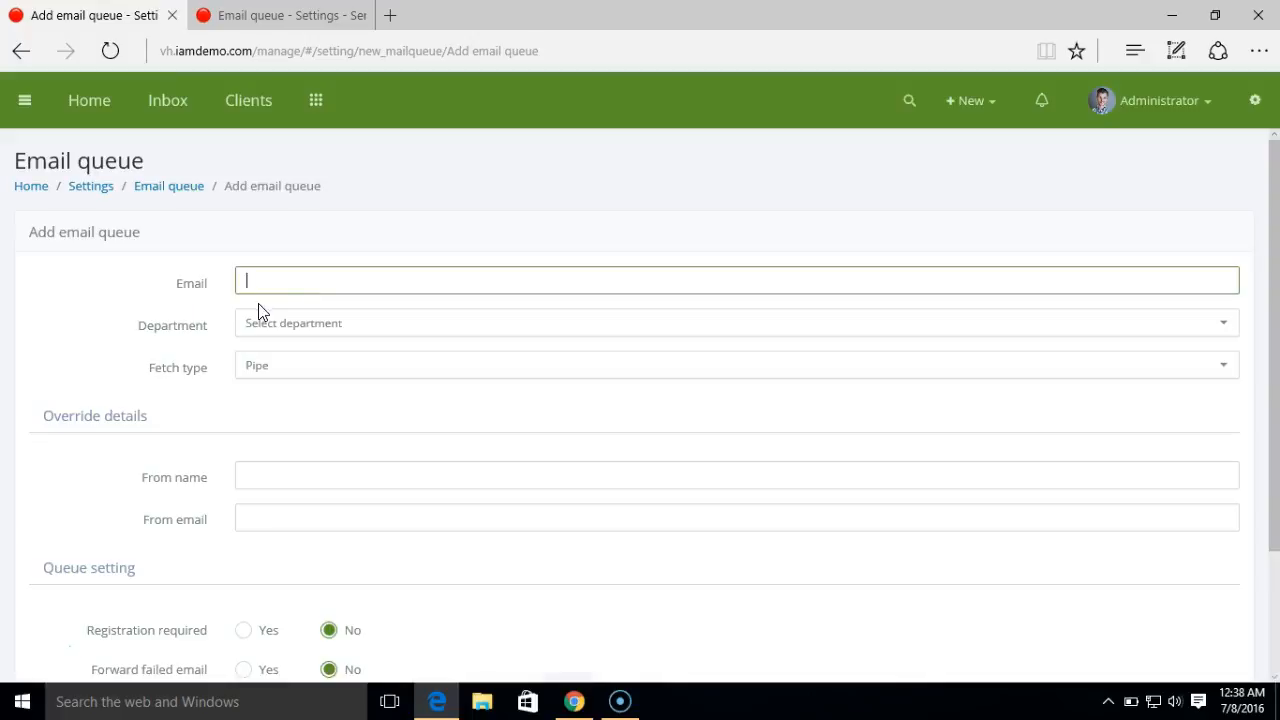
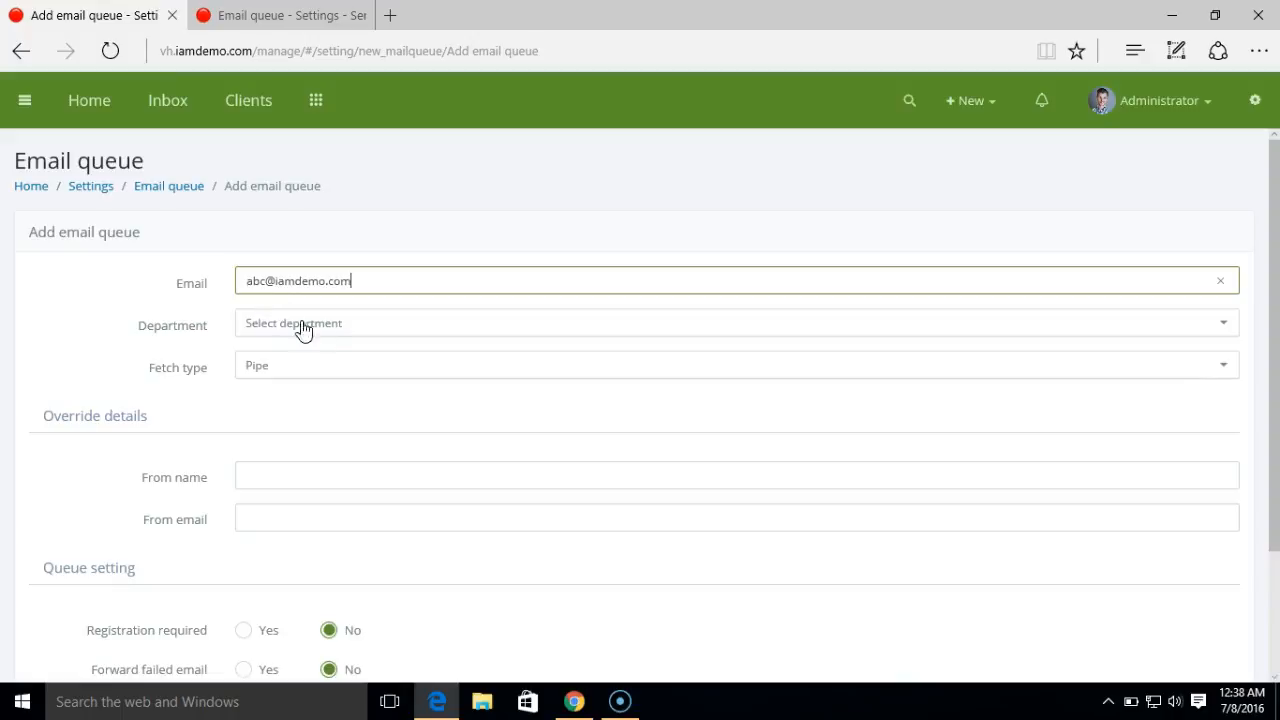
- Enter the queue's email address and set its Department to ABC Inc :: Support
left_click(292, 335)
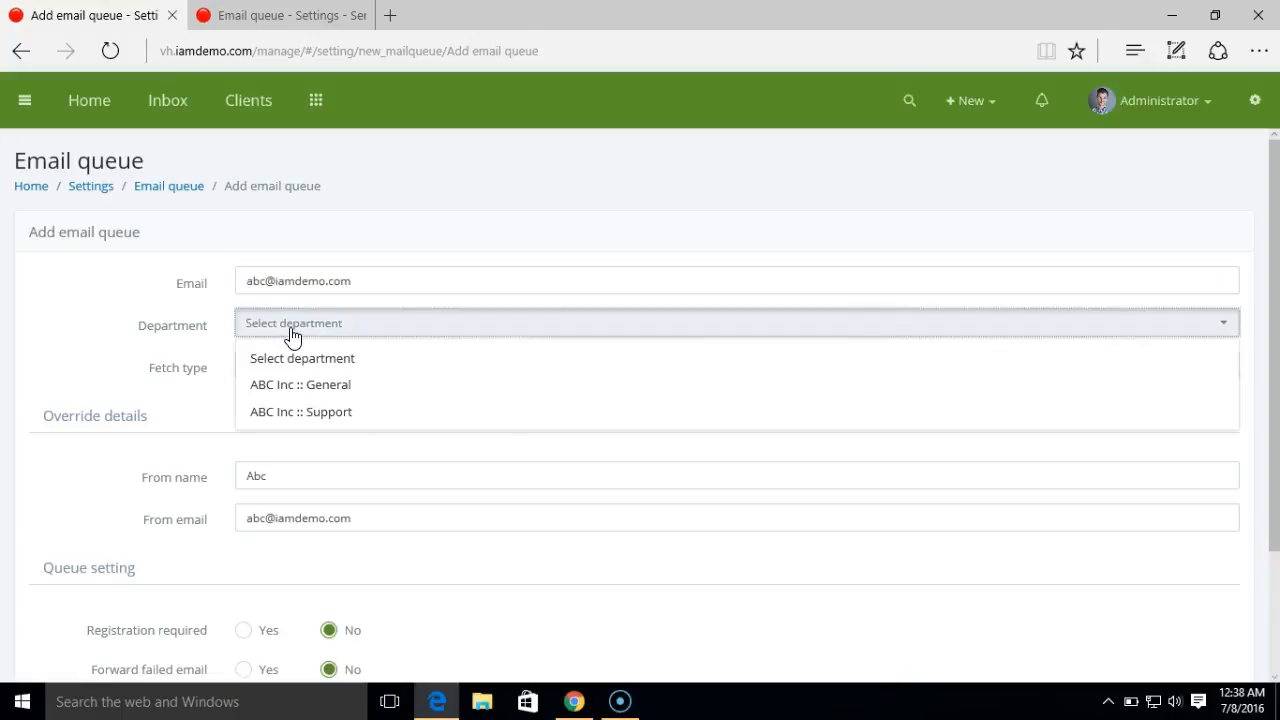
left_click(322, 420)
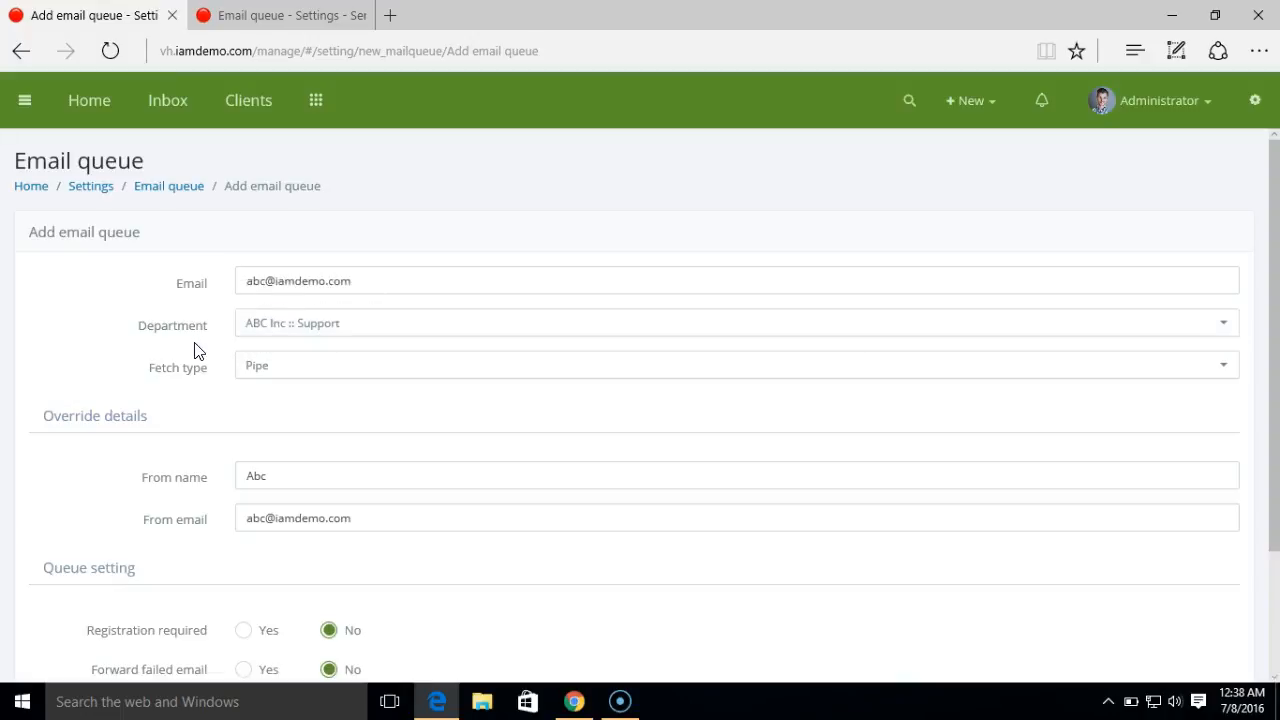
scroll(198, 351, "down", 1)
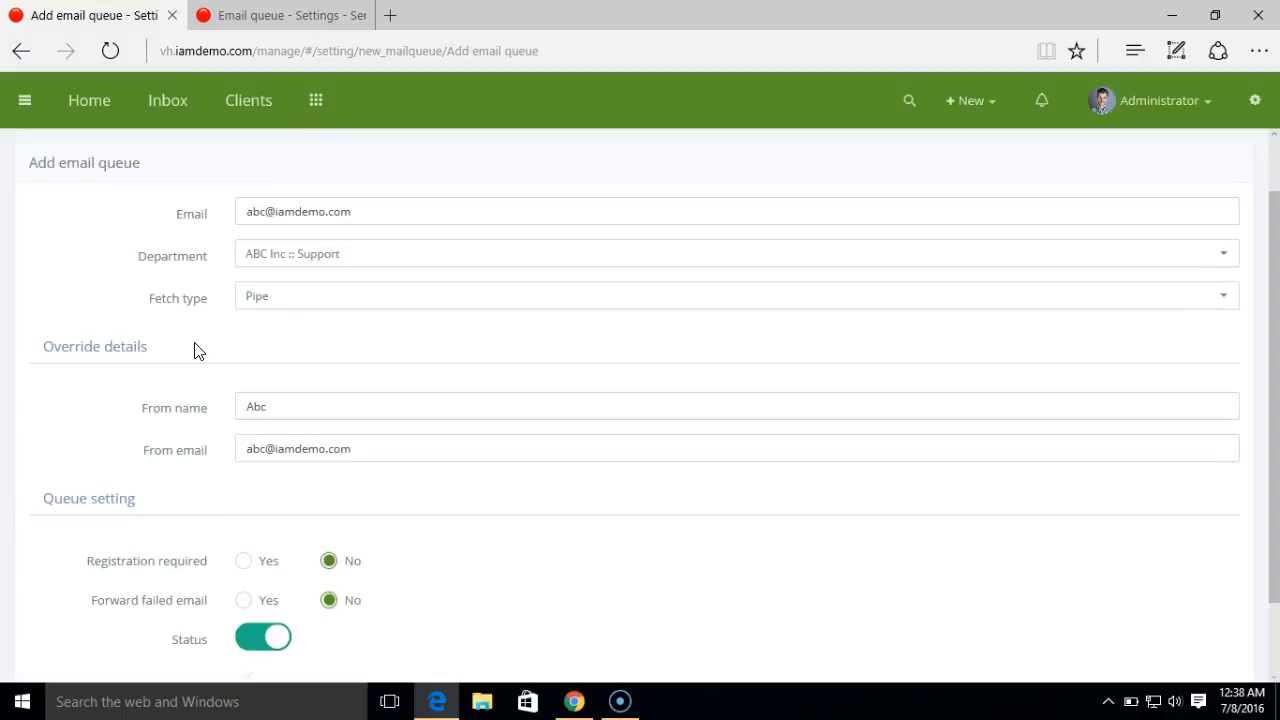
left_click(268, 317)
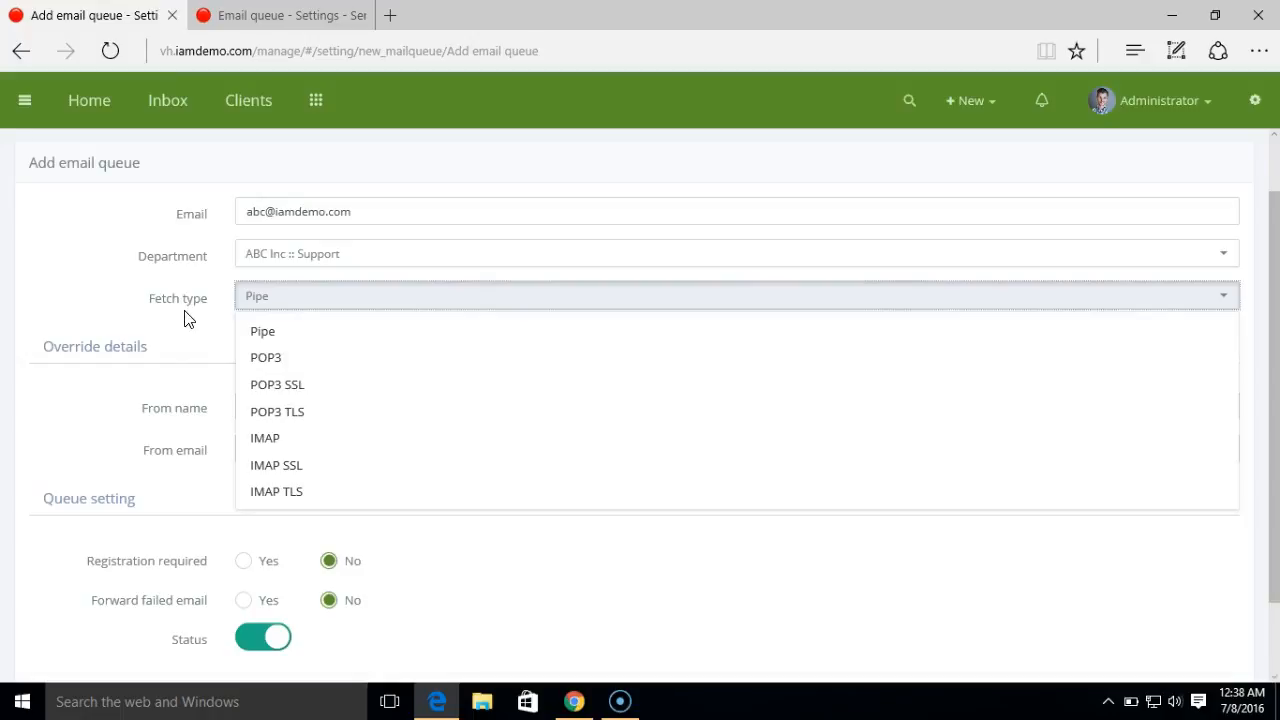
left_click(312, 342)
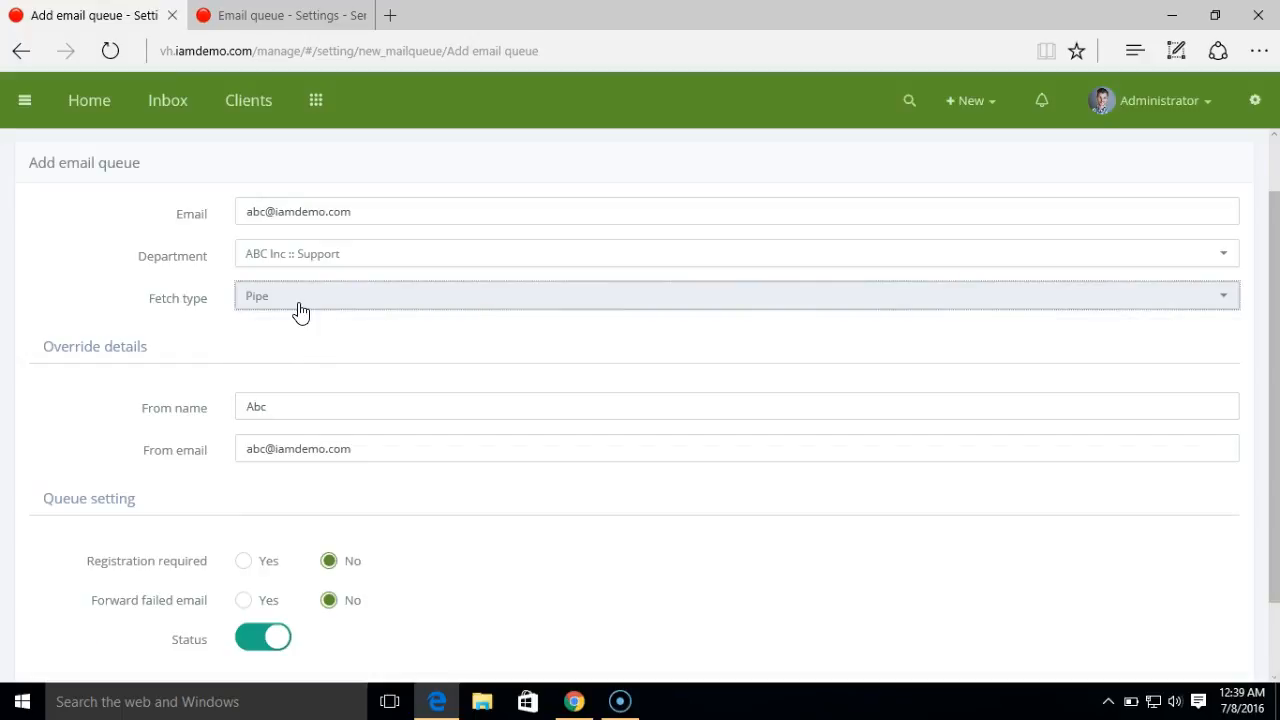
left_click(299, 312)
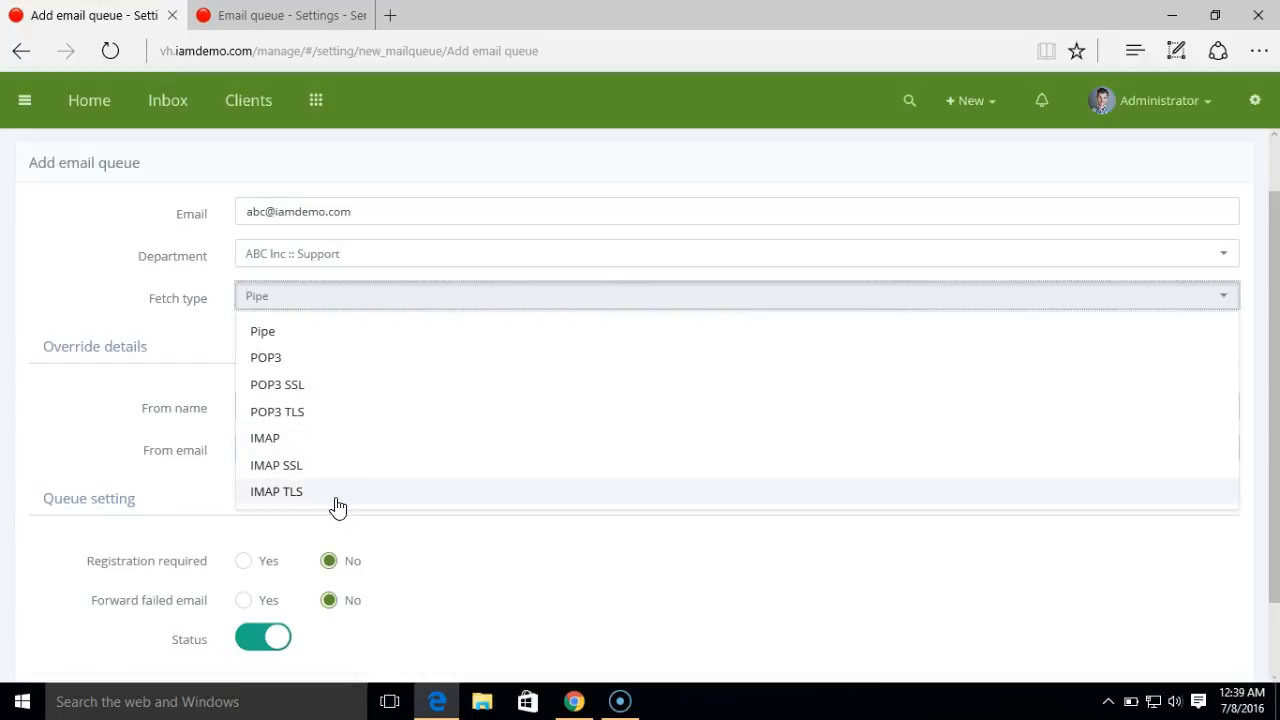
left_click(224, 322)
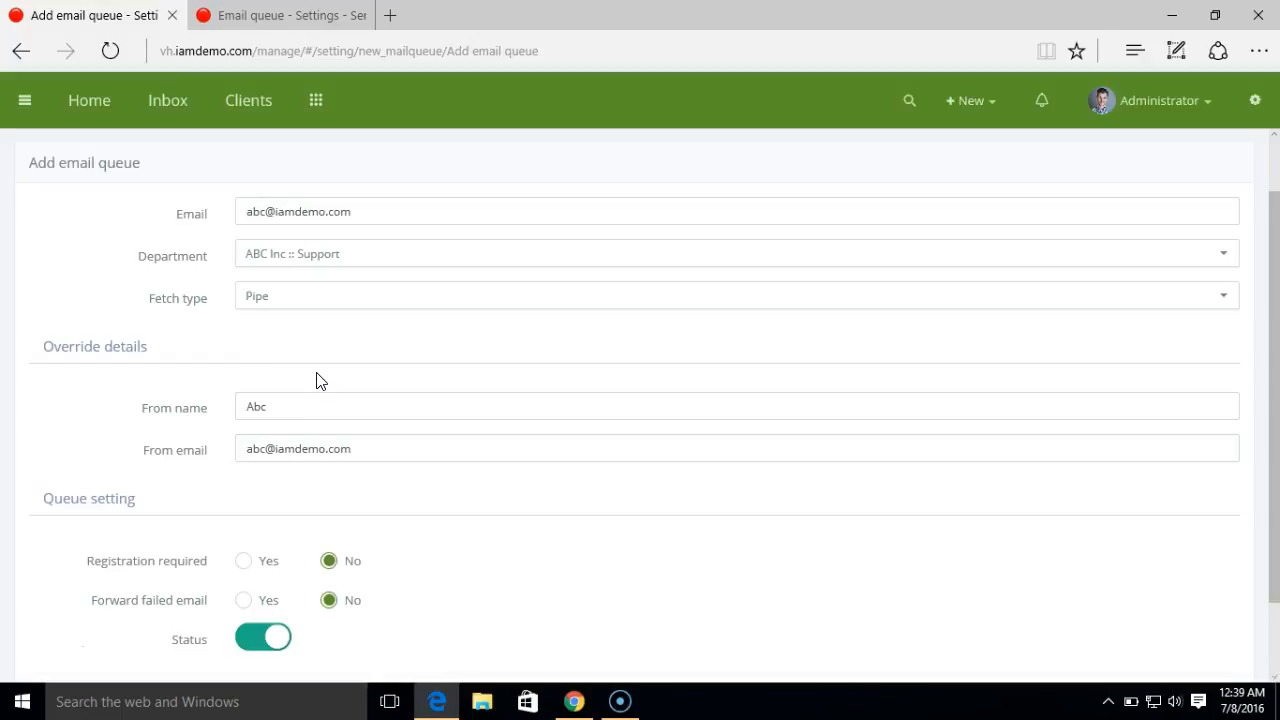
left_click(332, 316)
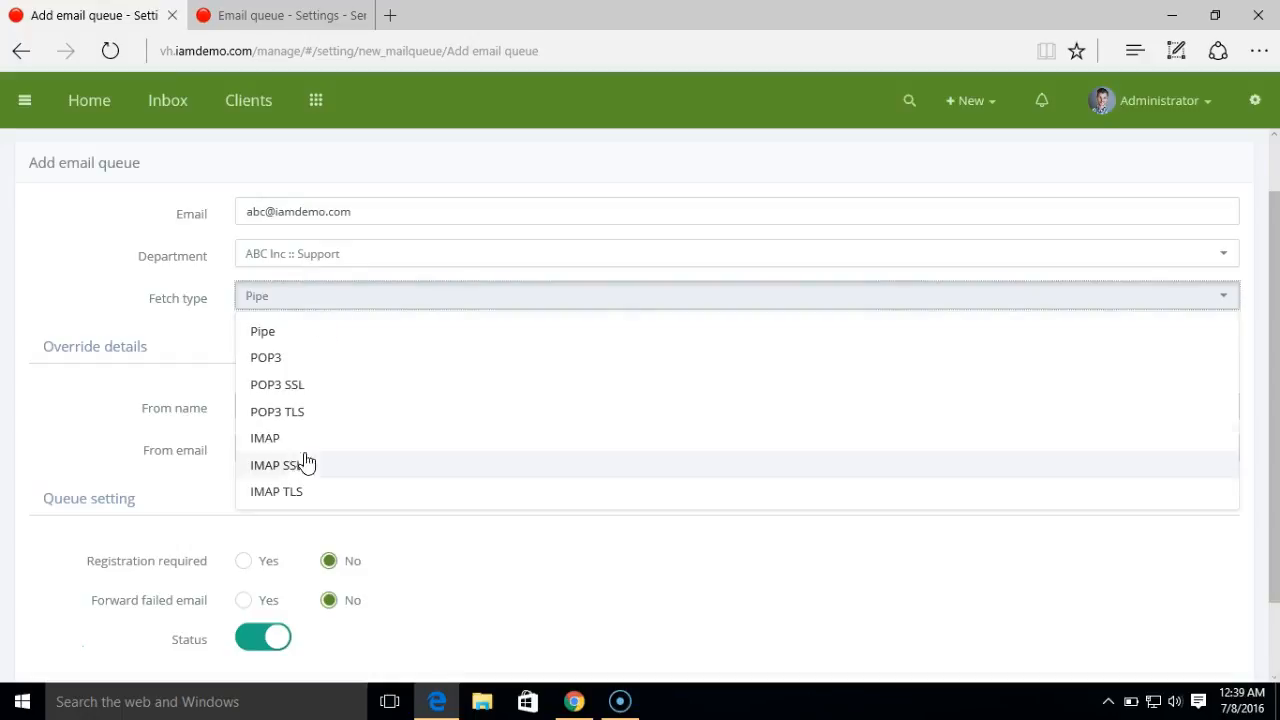
left_click(226, 329)
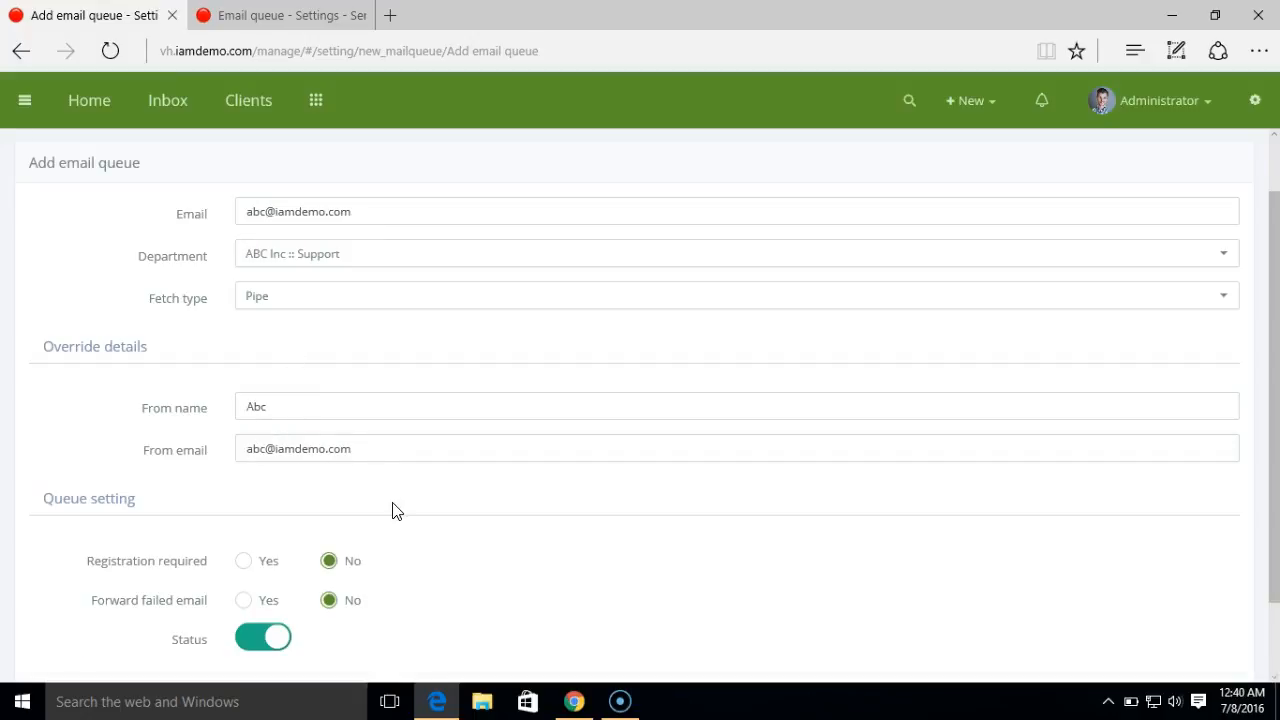
- Save the new Pipe email queue with failed-email forwarding left off
scroll(395, 511, "down", 2)
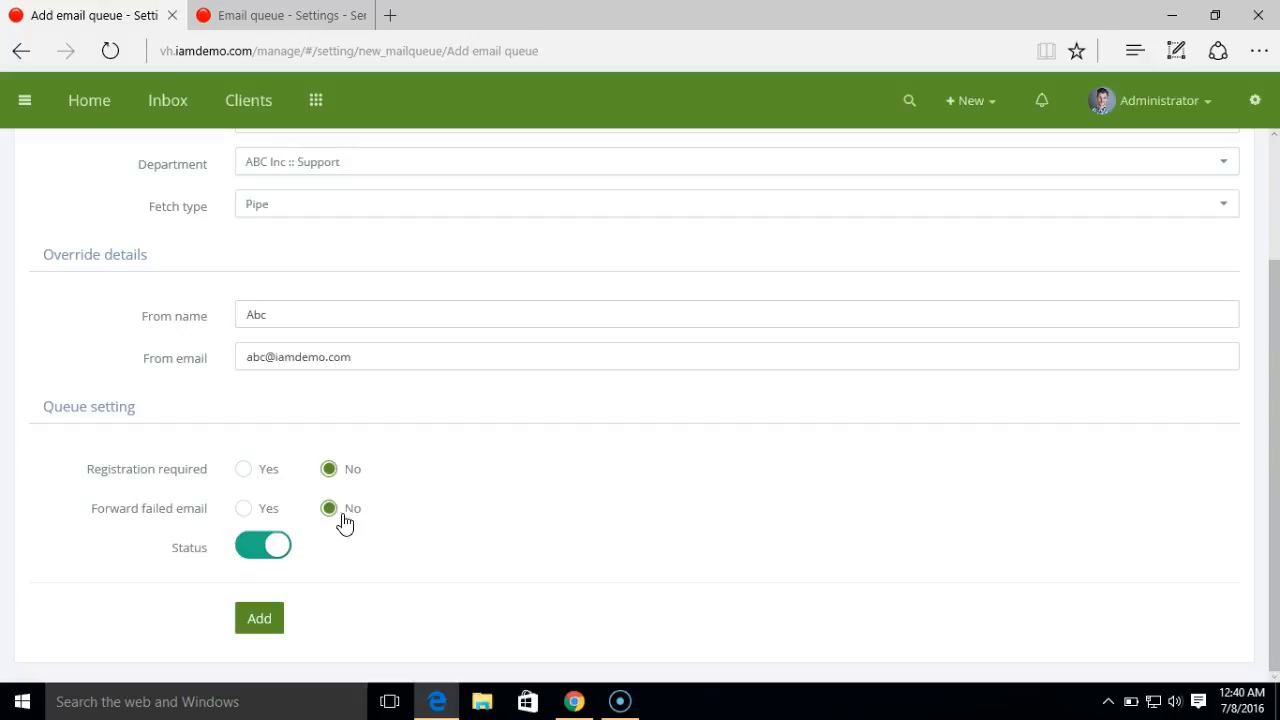
left_click(245, 510)
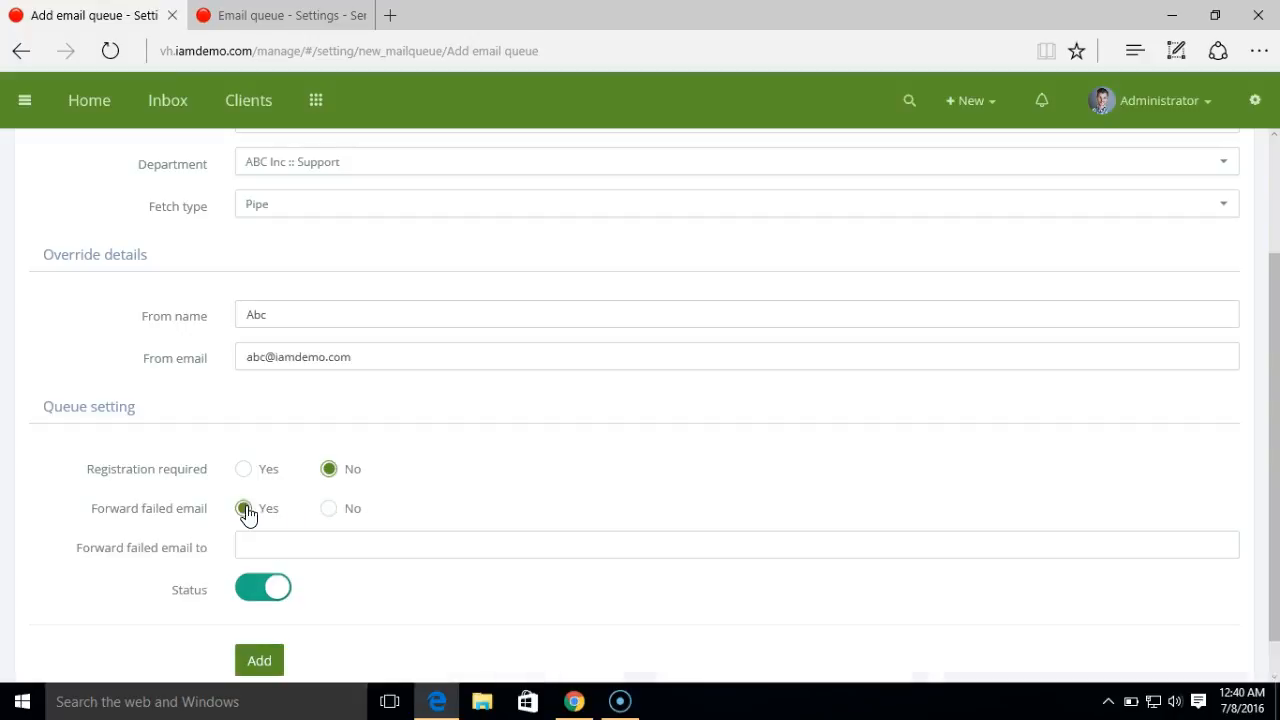
left_click(265, 546)
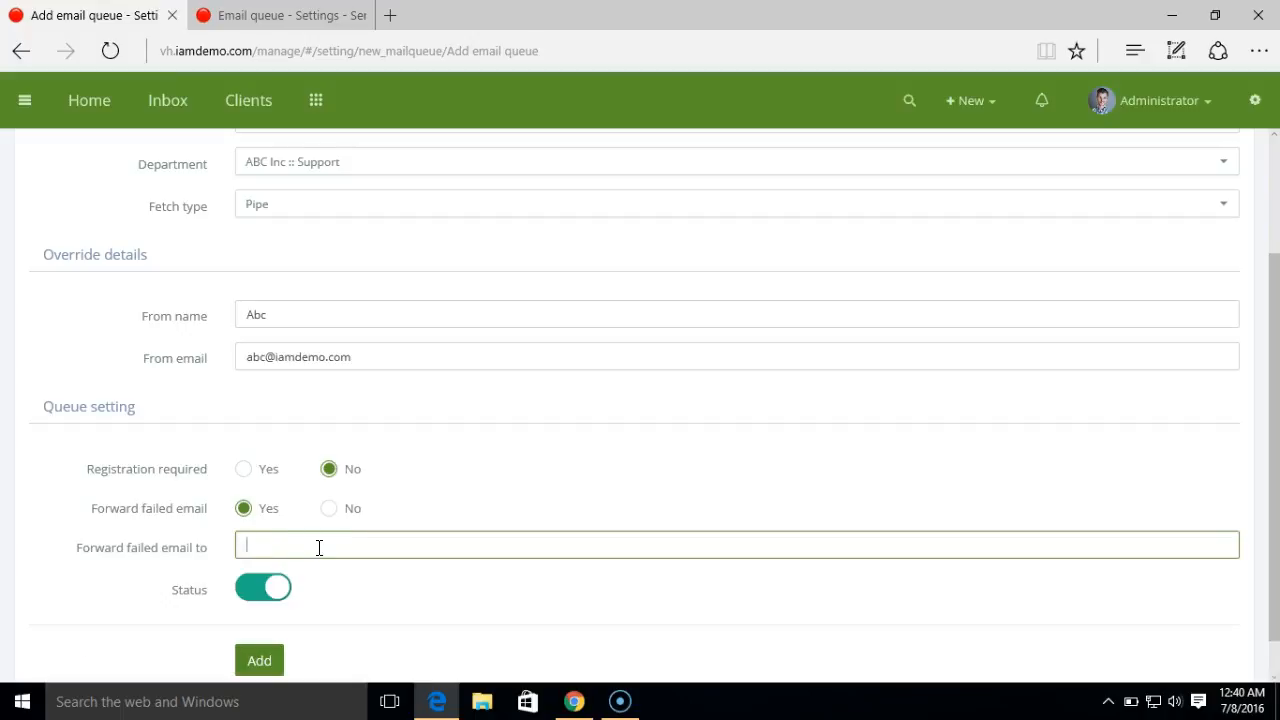
left_click(332, 512)
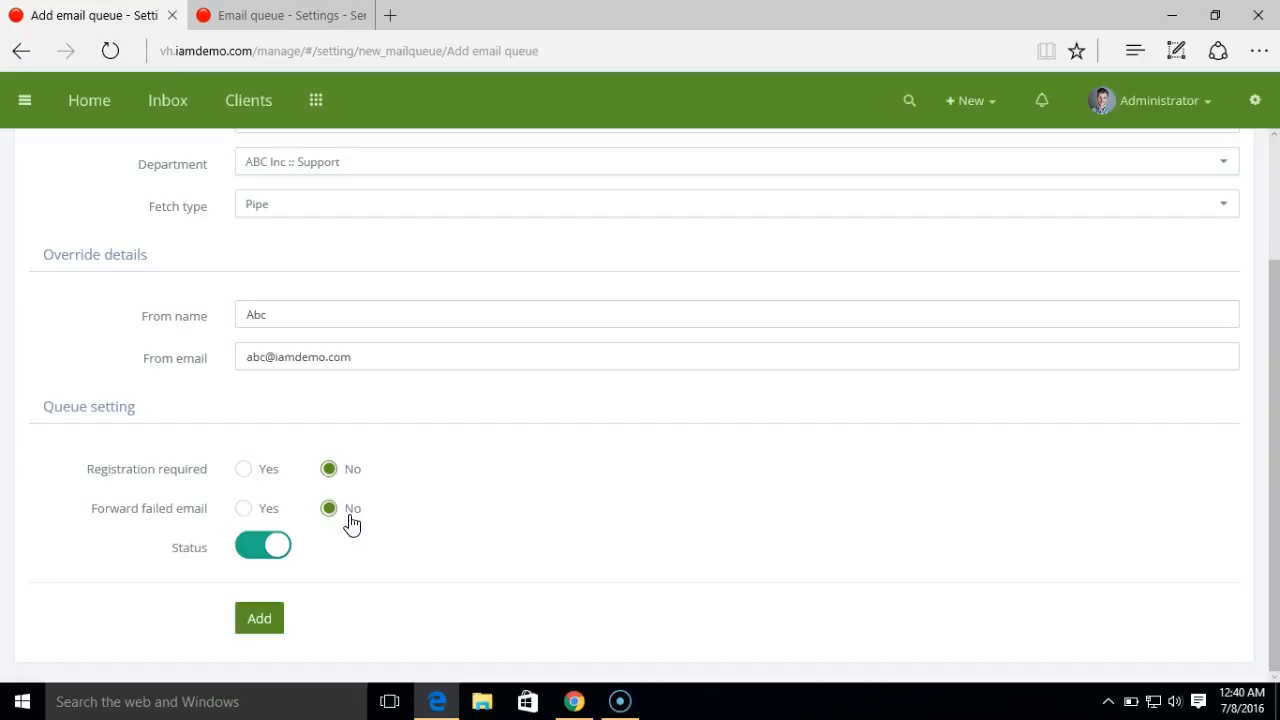
left_click(268, 621)
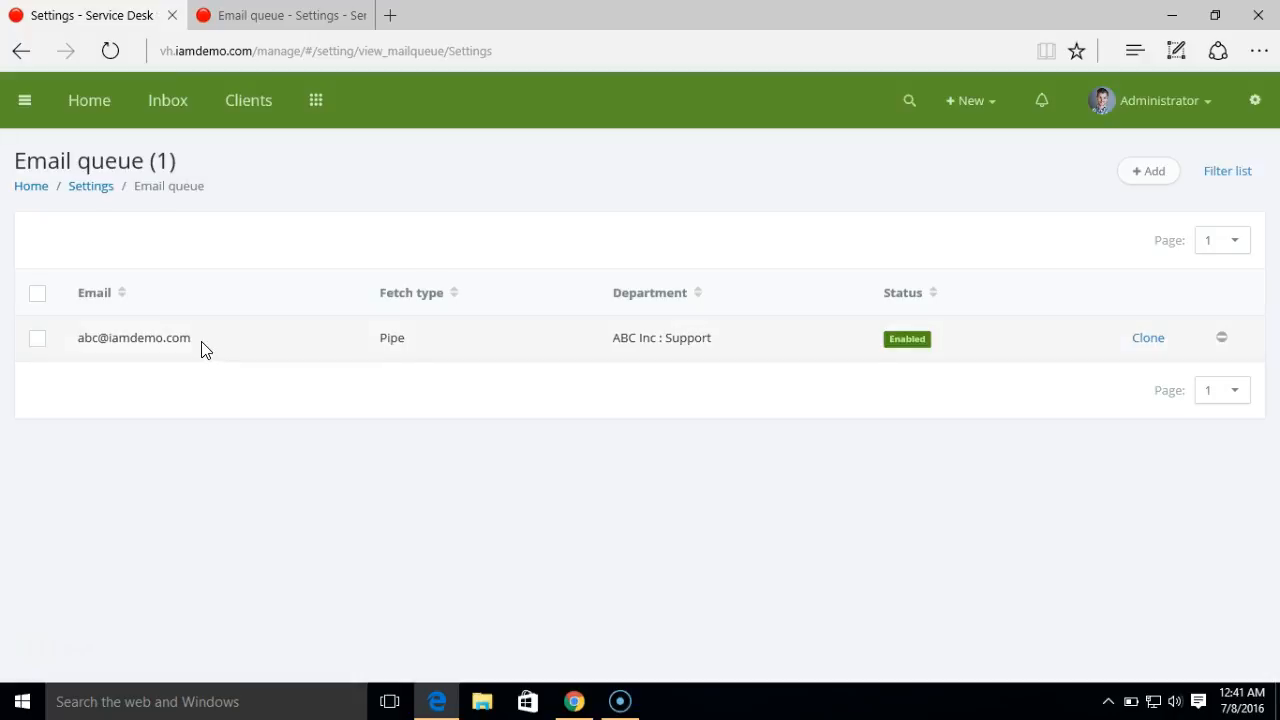
- Check the saved queue's email address in the list, then switch to cPanel
left_click_drag(192, 345, 88, 347)
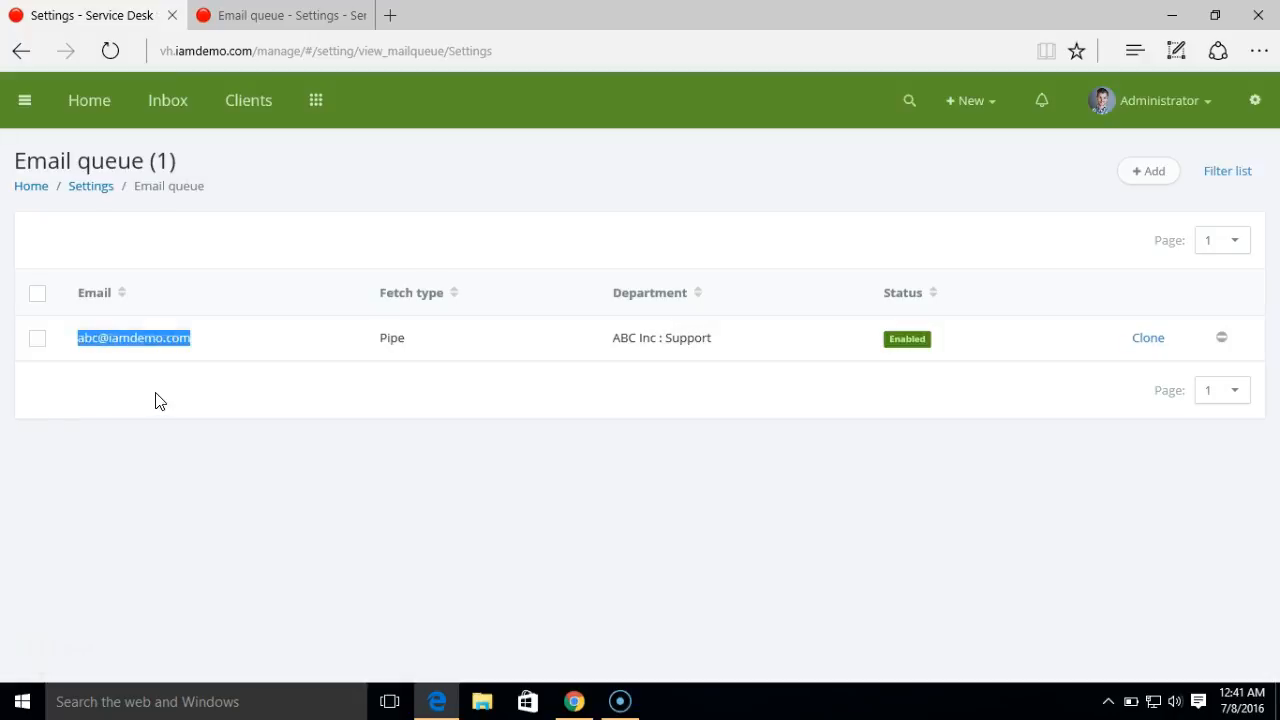
left_click(280, 432)
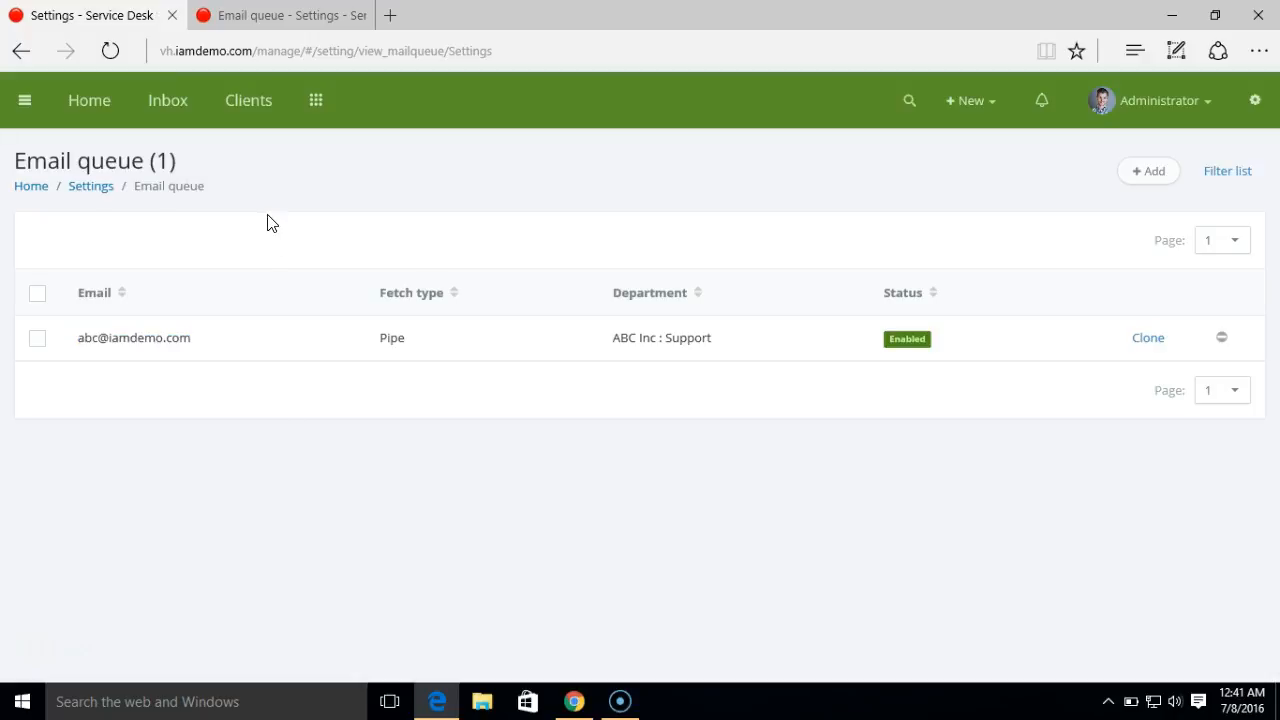
left_click(574, 704)
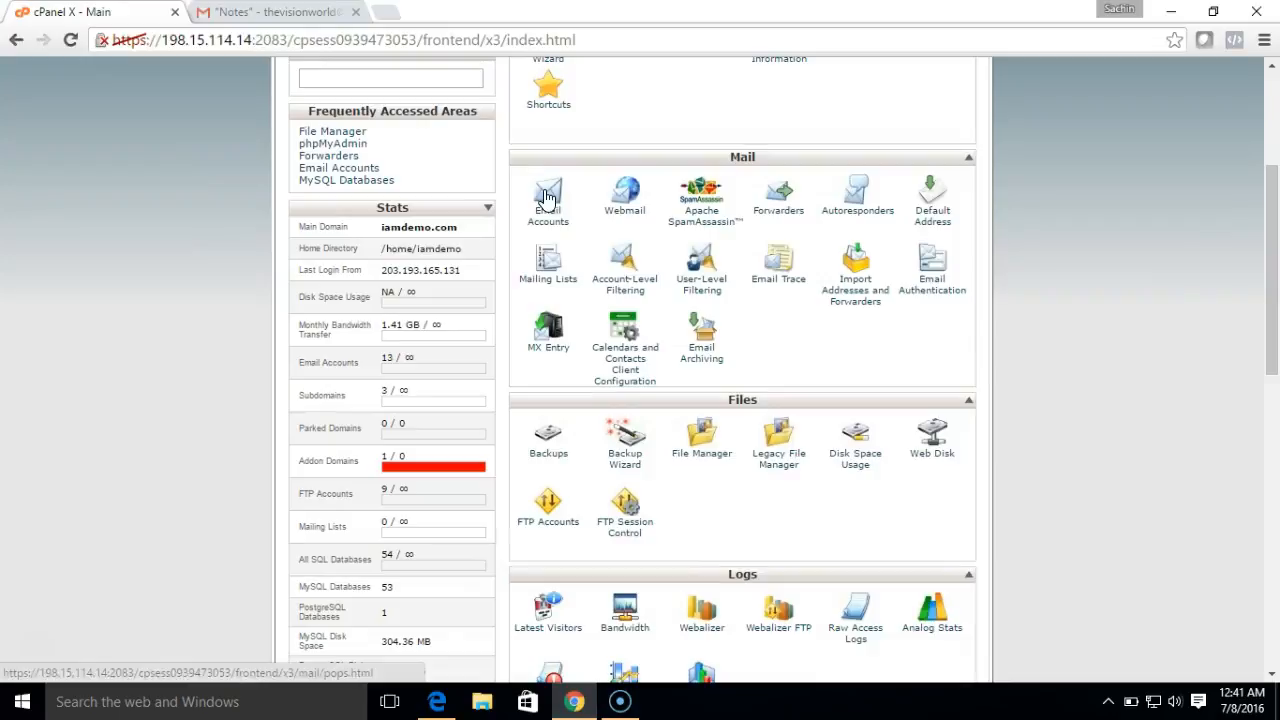
- Go to cPanel's Forwarders page and open the Add a New Forwarder form
scroll(1205, 313, "up", 3)
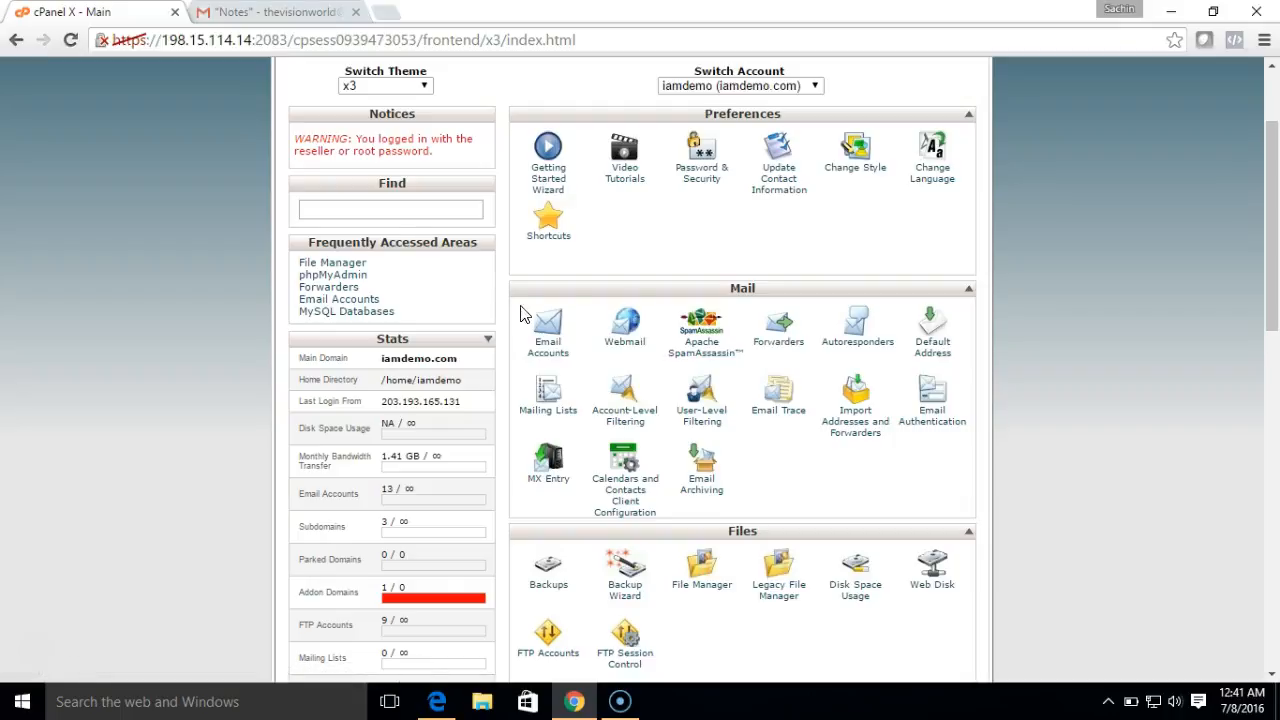
left_click(780, 343)
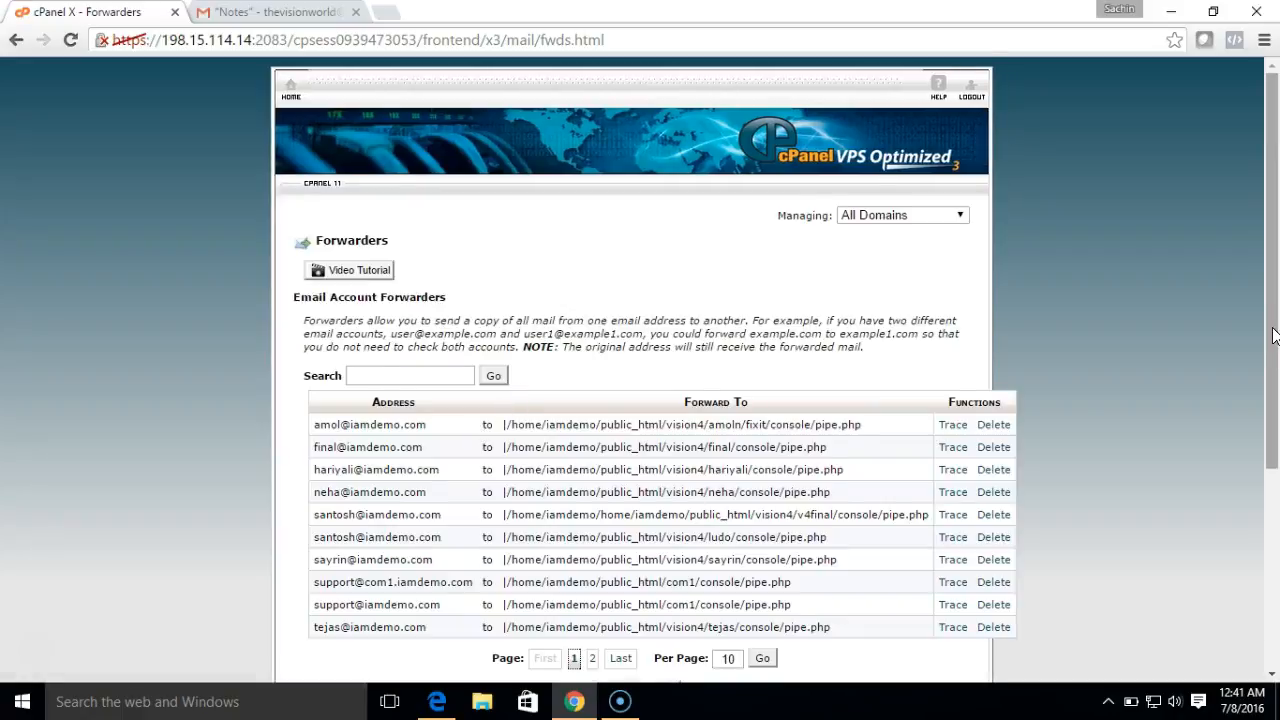
scroll(1273, 335, "down", 1)
left_click(664, 556)
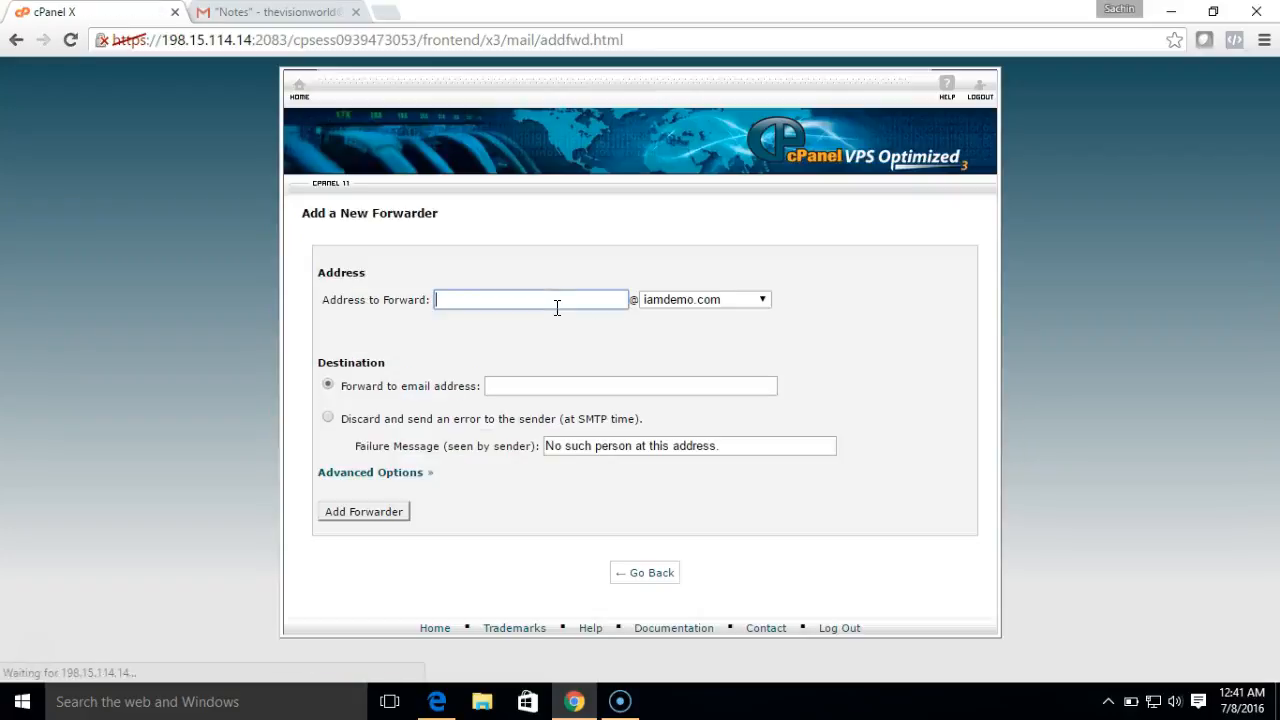
- Enter the address to forward and pipe it to public_html/vh/console/pipe.php
type("abc")
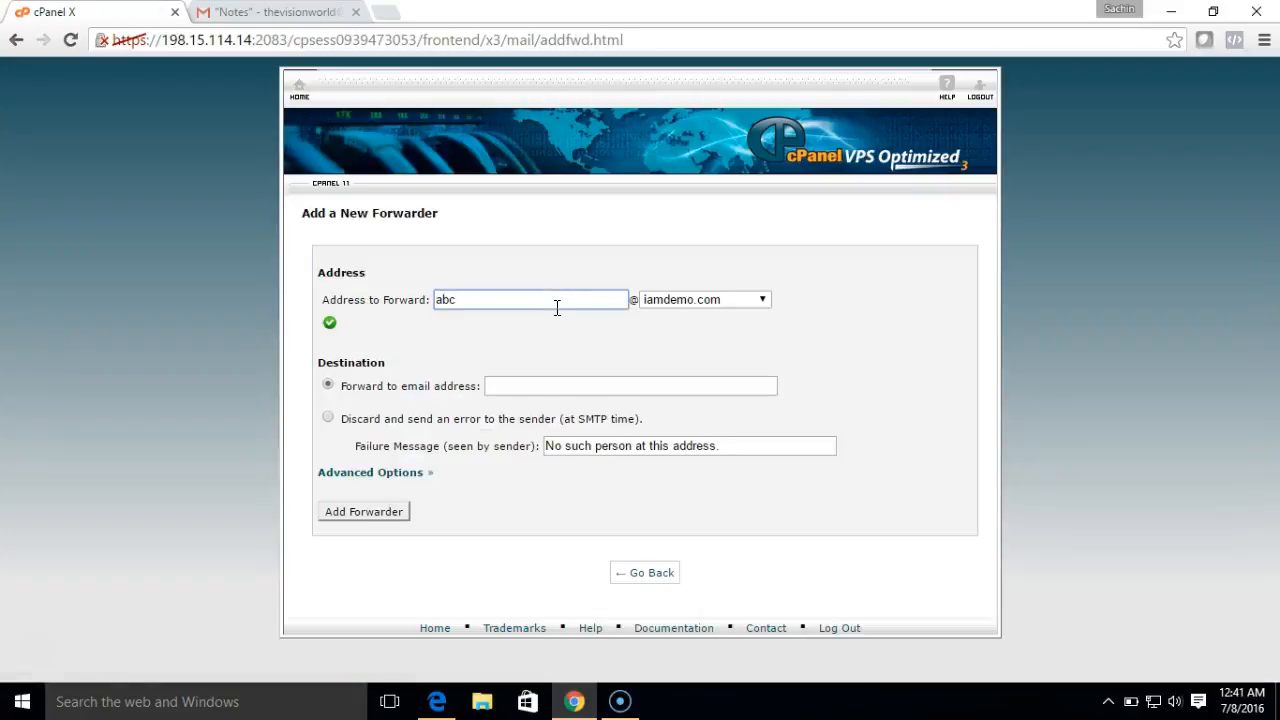
left_click(390, 476)
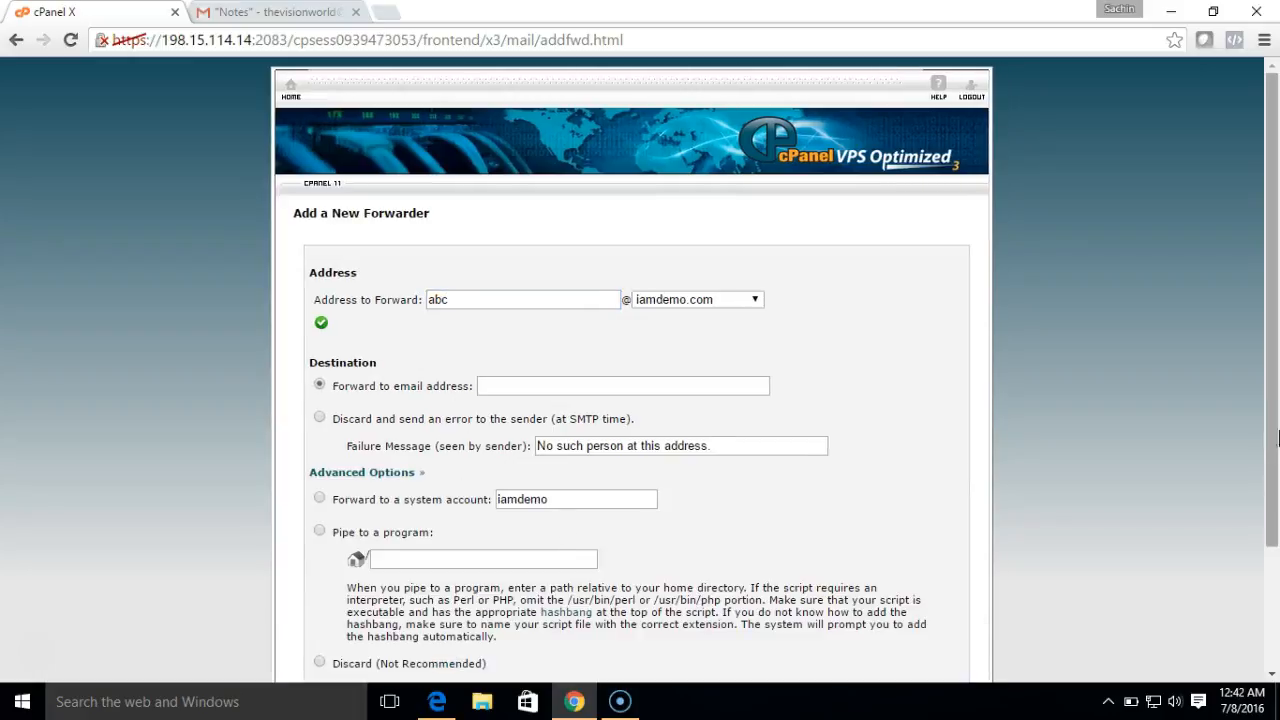
scroll(1277, 318, "down", 1)
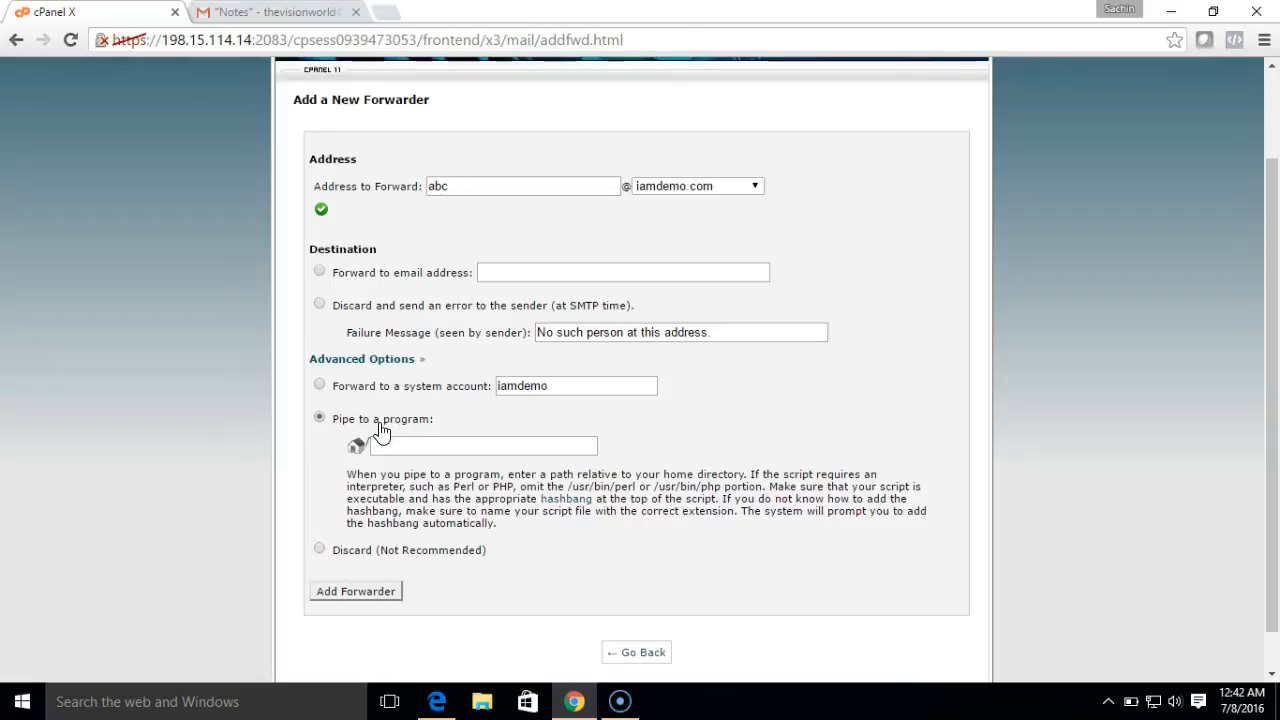
left_click(410, 444)
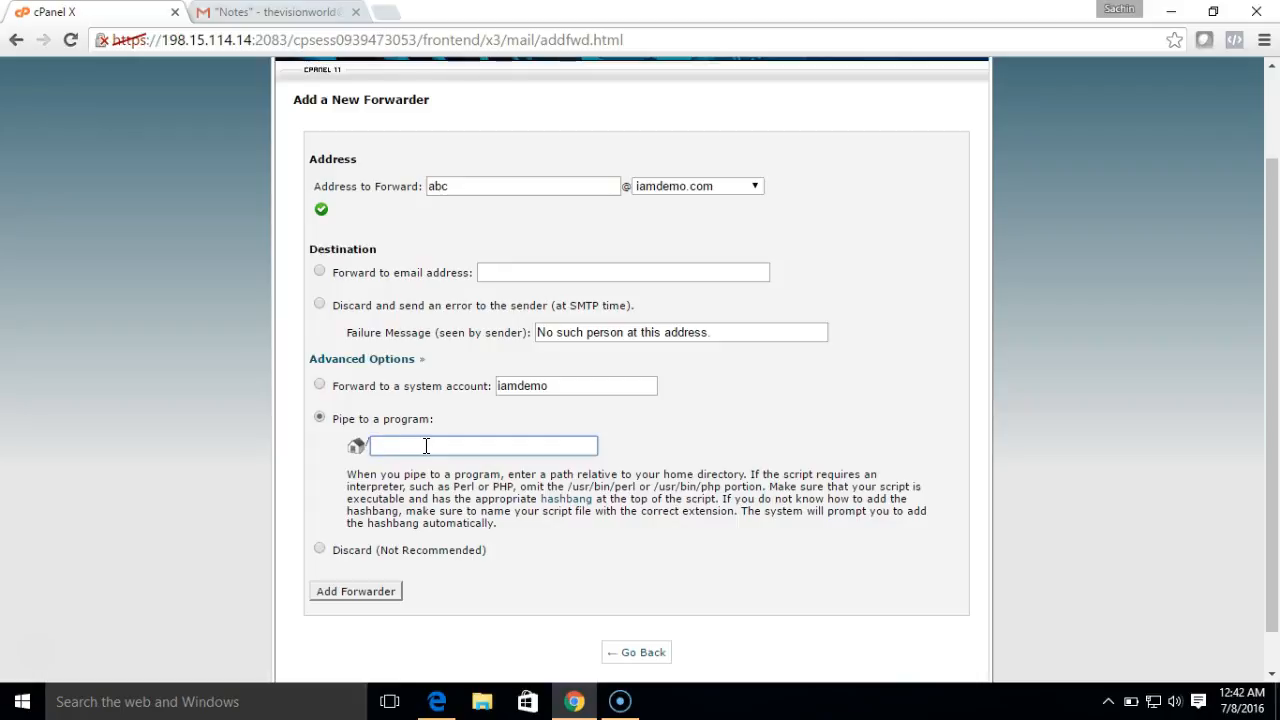
type("public")
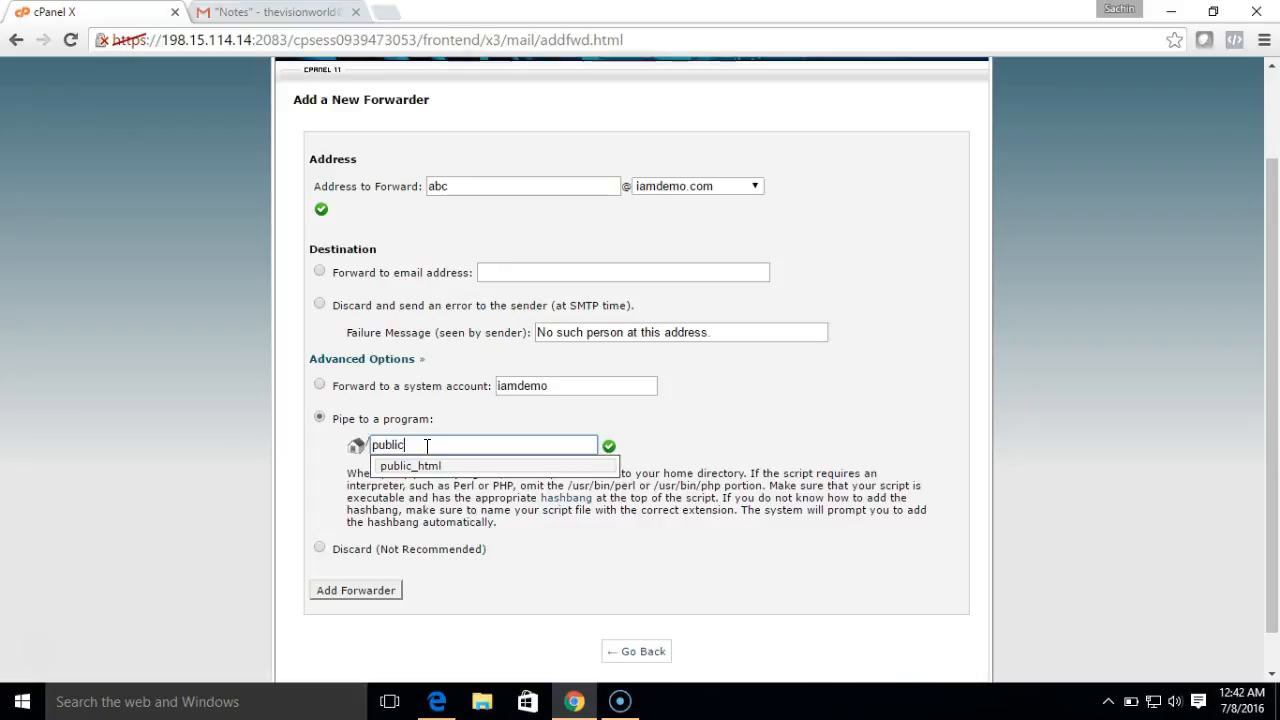
left_click(430, 467)
type("/vh")
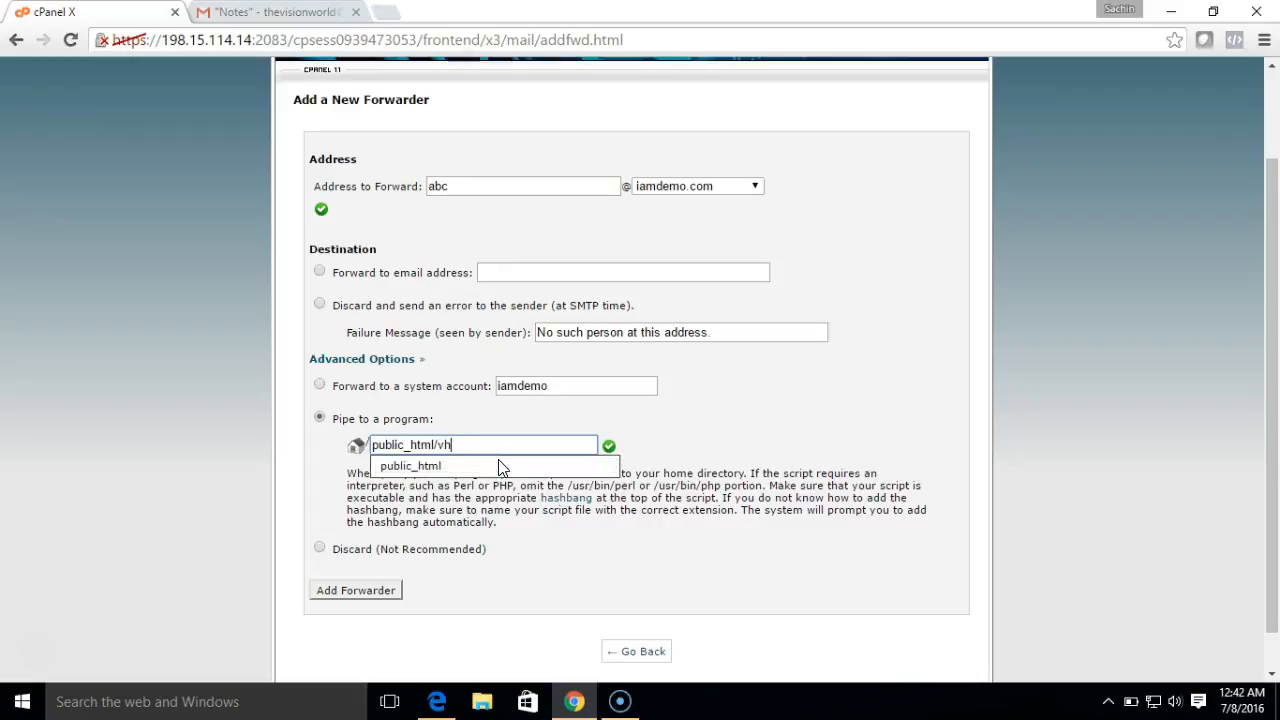
type("/console/pipe.php")
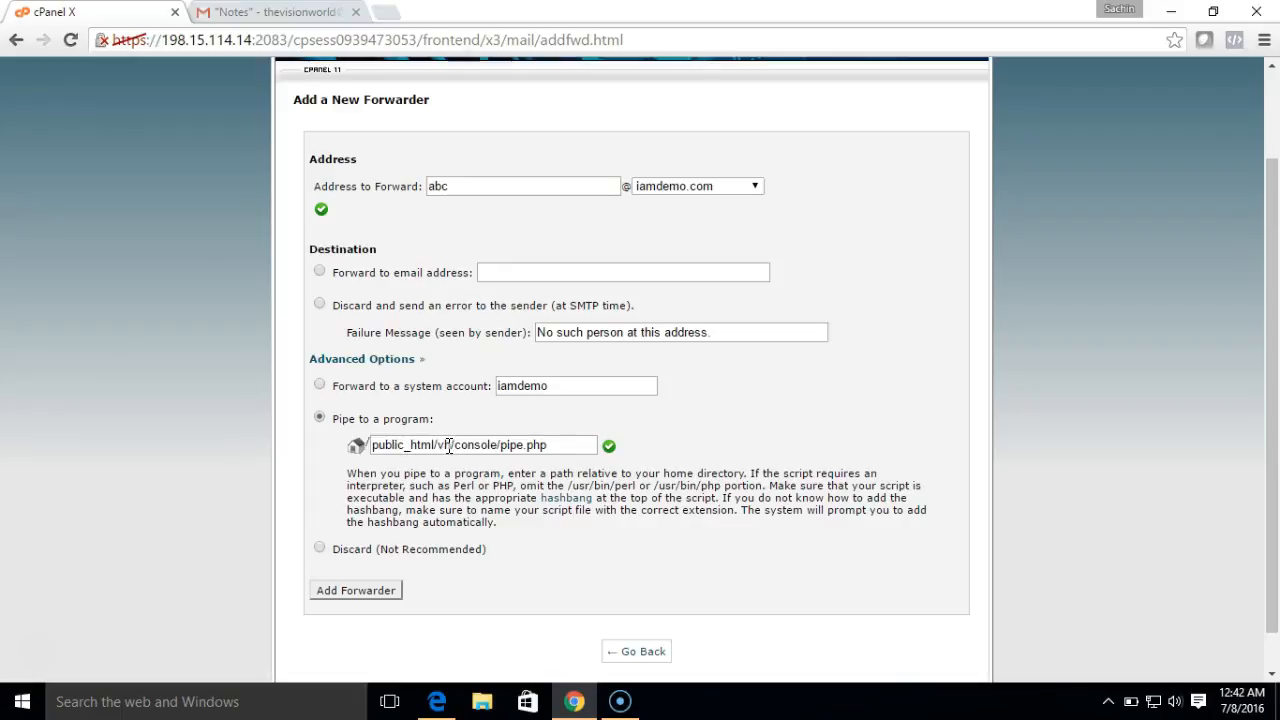
- Double-check the vh/console folders in the script path and create the forwarder
left_click_drag(451, 444, 436, 444)
left_click(455, 470)
left_click_drag(455, 448, 498, 449)
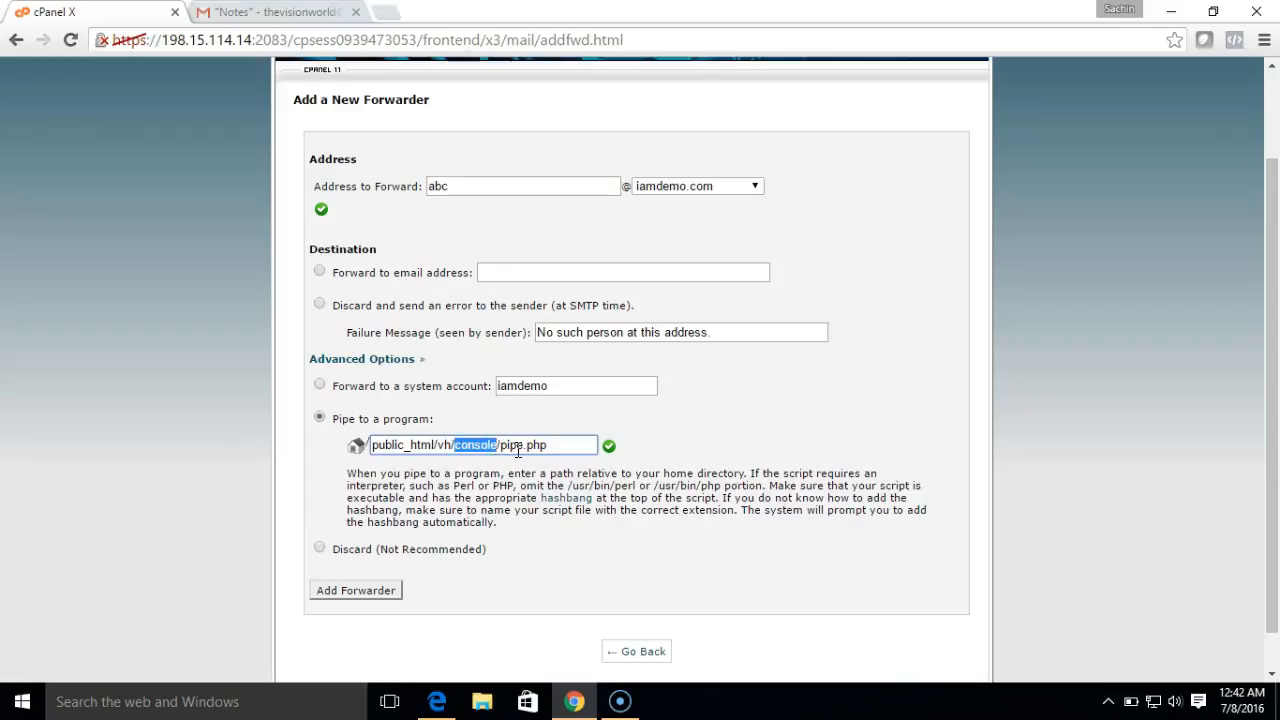
left_click(628, 449)
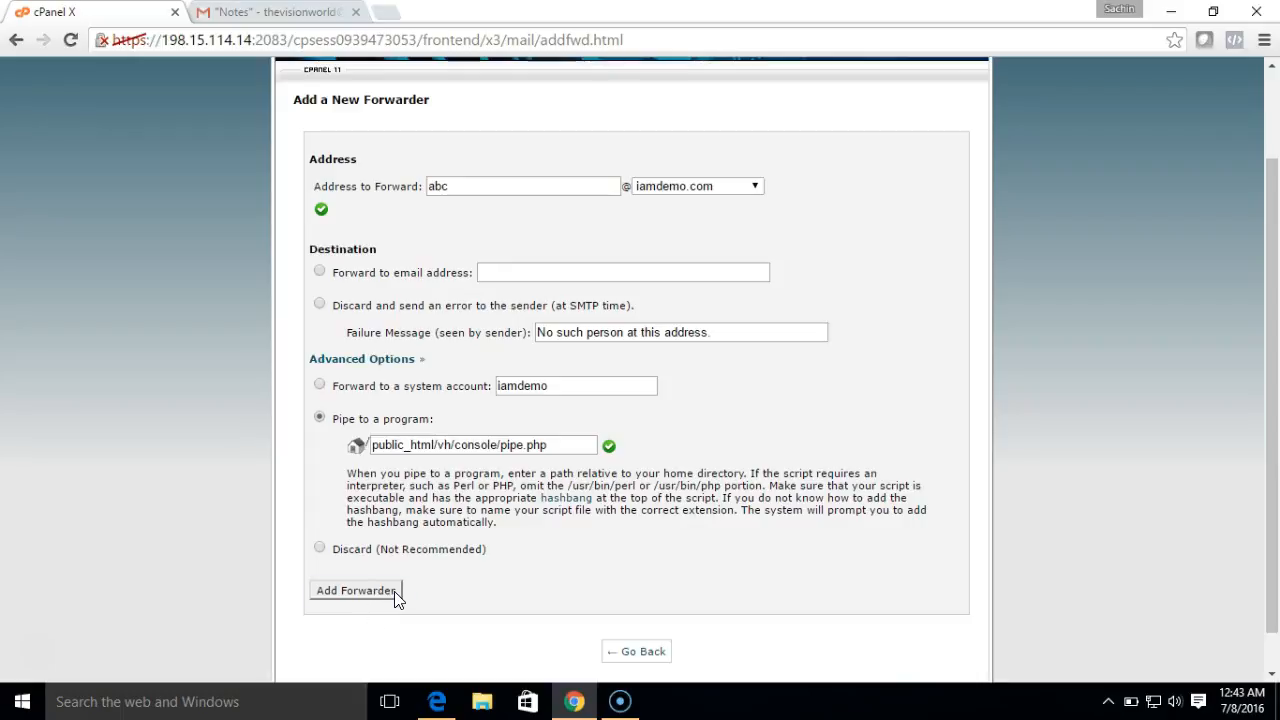
left_click(356, 591)
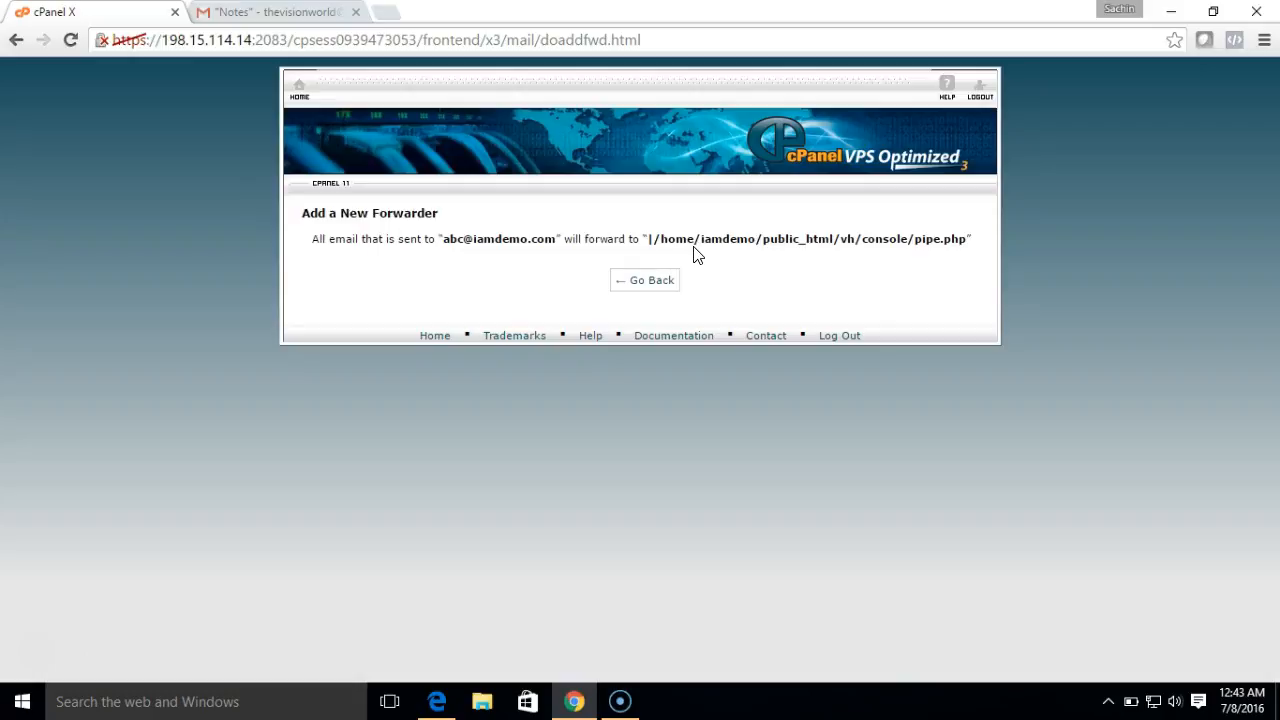
double_click(731, 244)
double_click(787, 240)
left_click(935, 255)
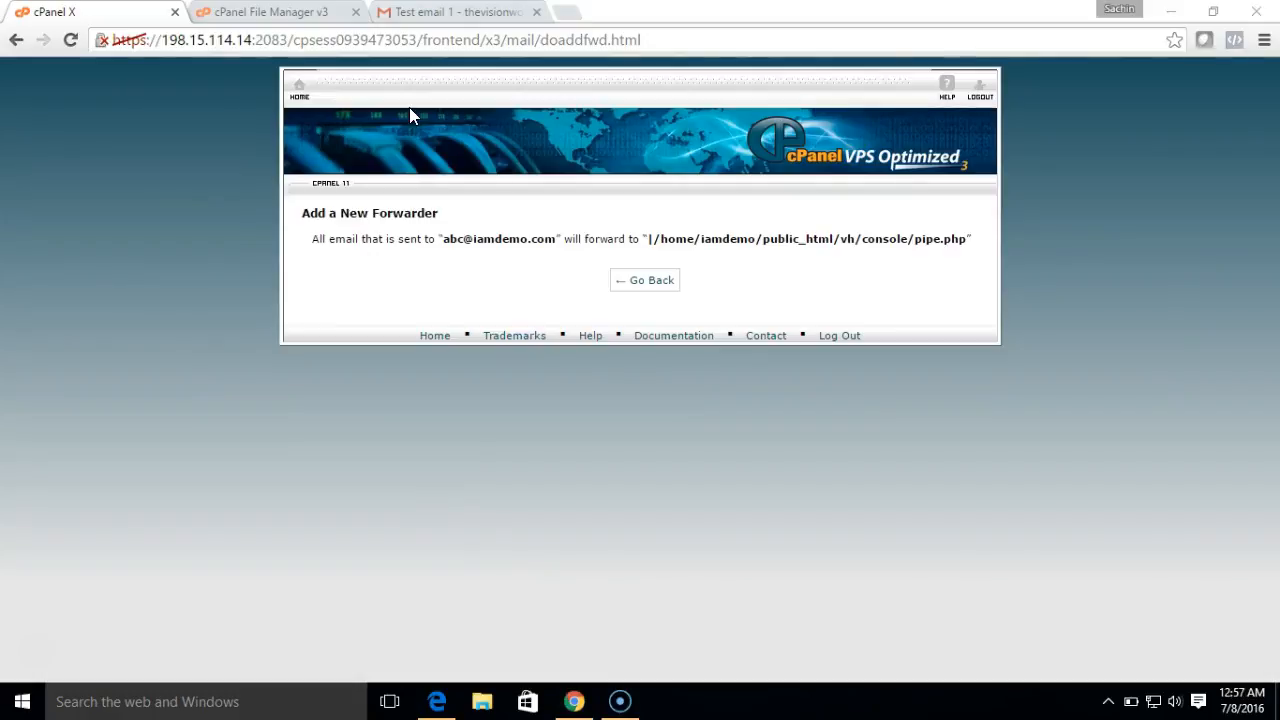
- In File Manager, open public_html/vh/console and select pipe.php
left_click(266, 12)
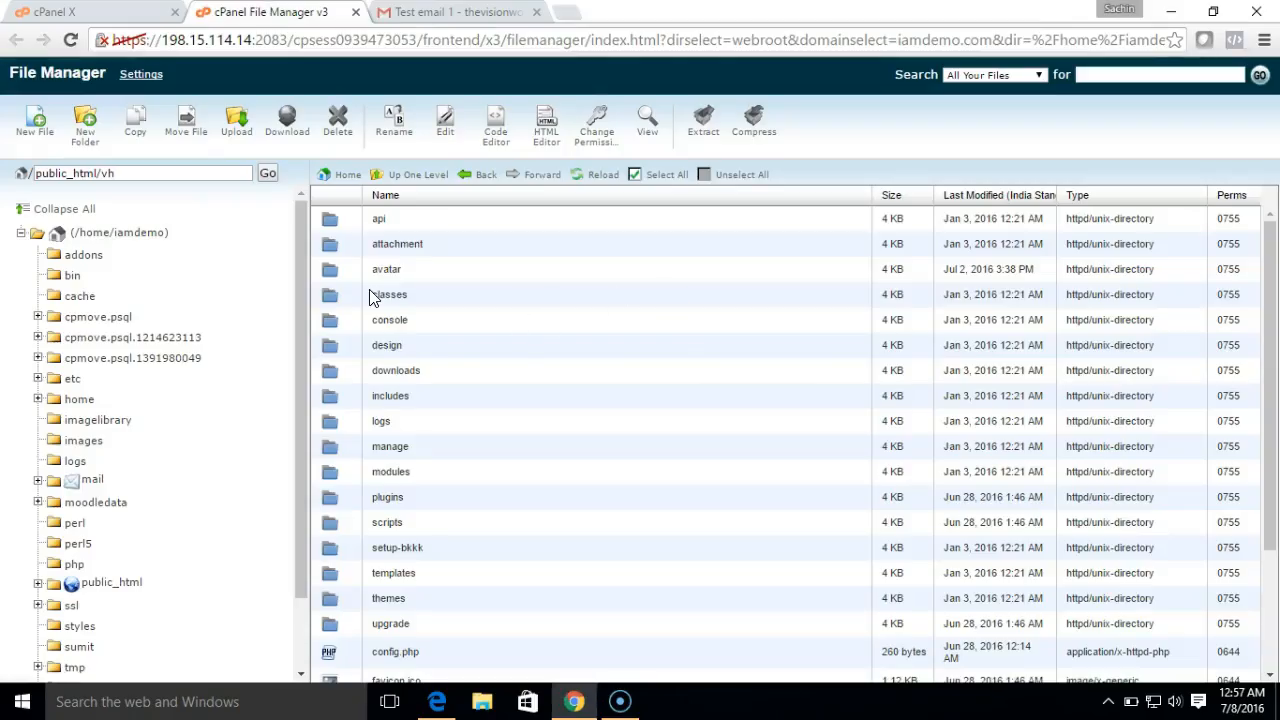
left_click(125, 232)
left_click(119, 174)
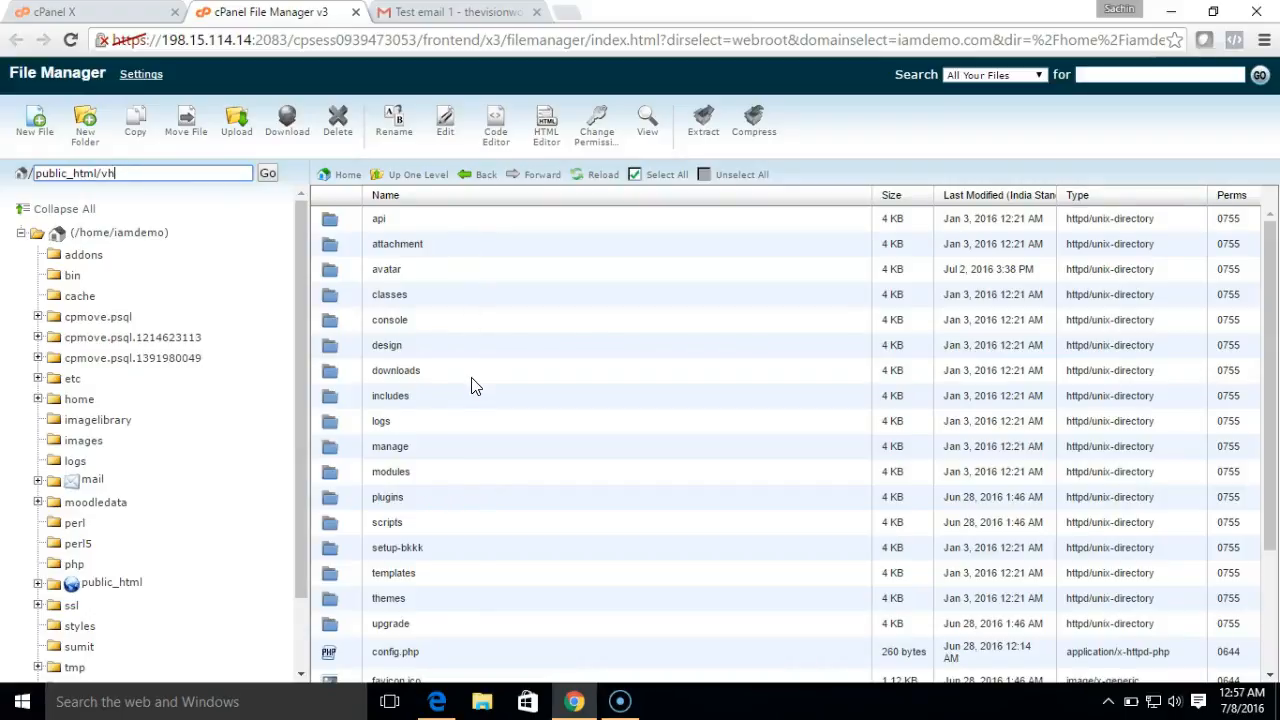
double_click(443, 329)
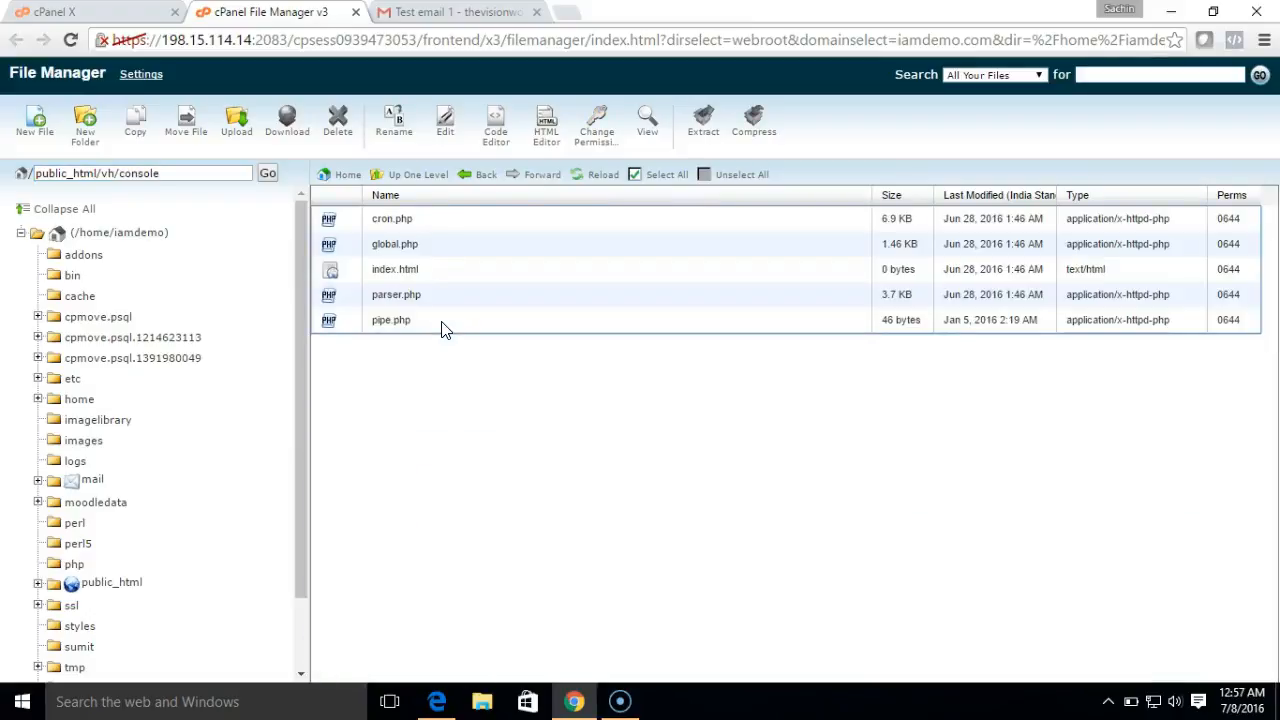
left_click(443, 322)
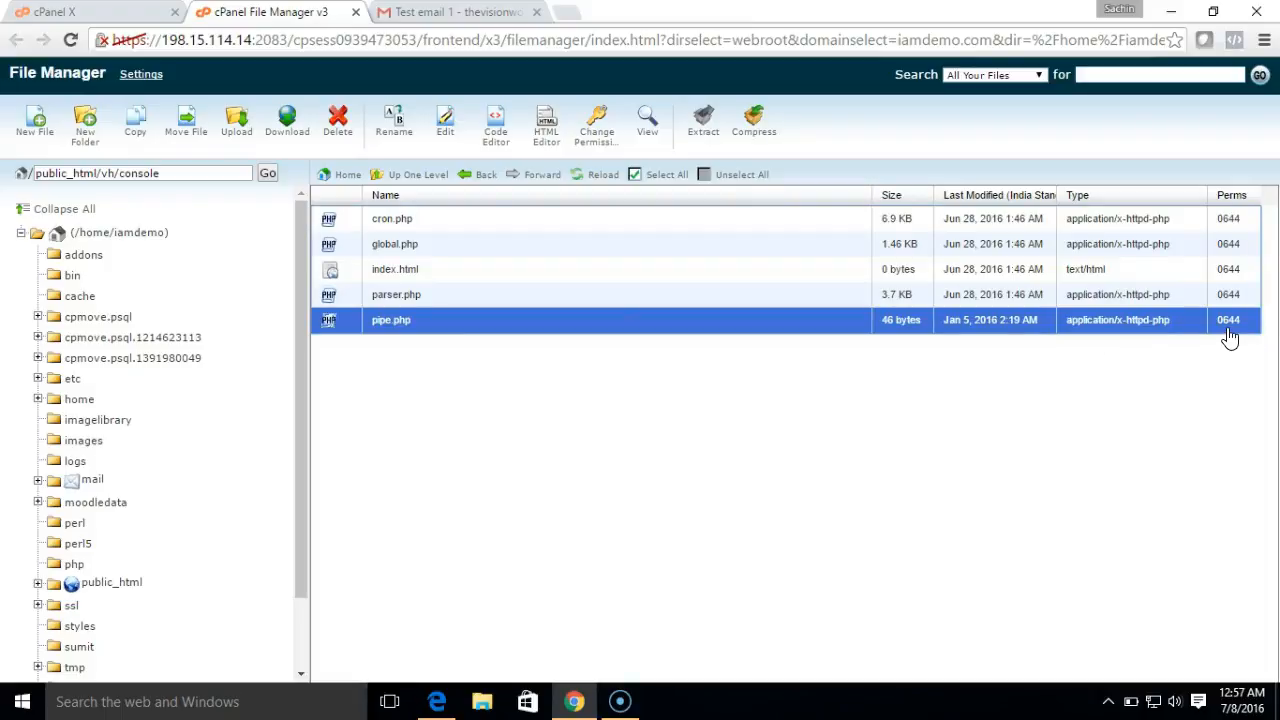
left_click(425, 320, "ctrl")
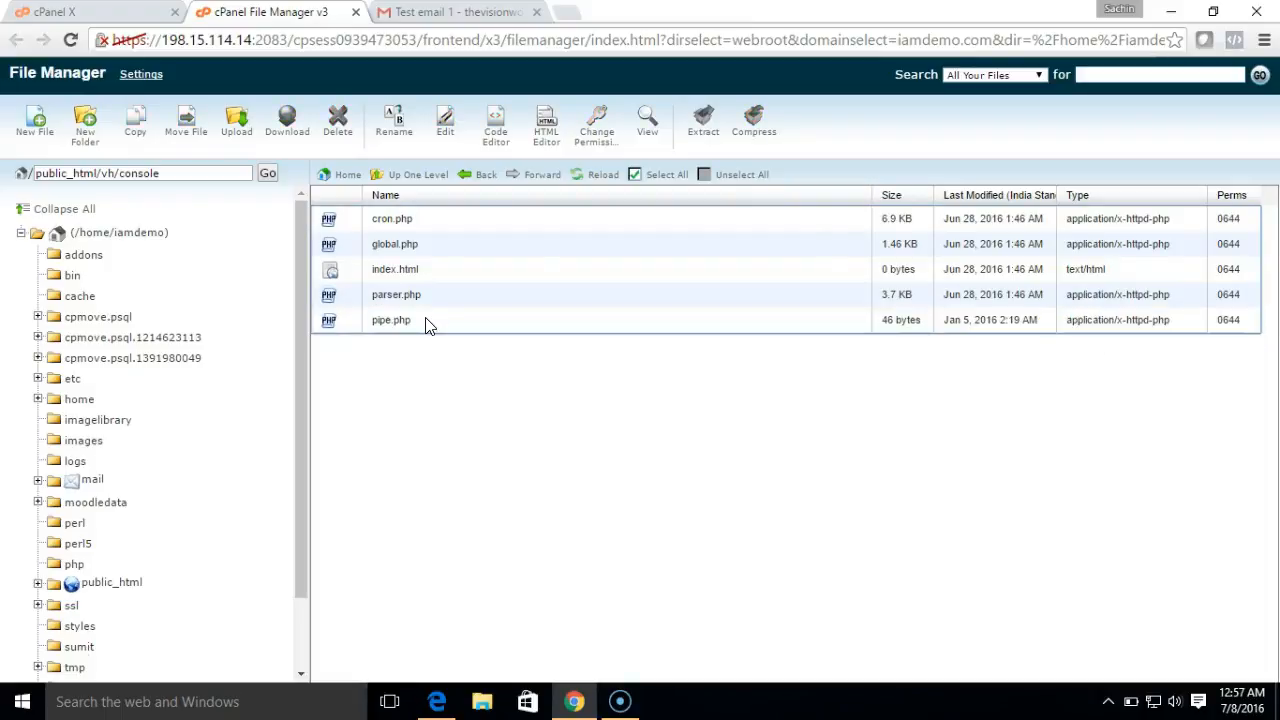
left_click(403, 322)
- Change pipe.php's permissions to 0755 by adding execute rights
right_click(403, 324)
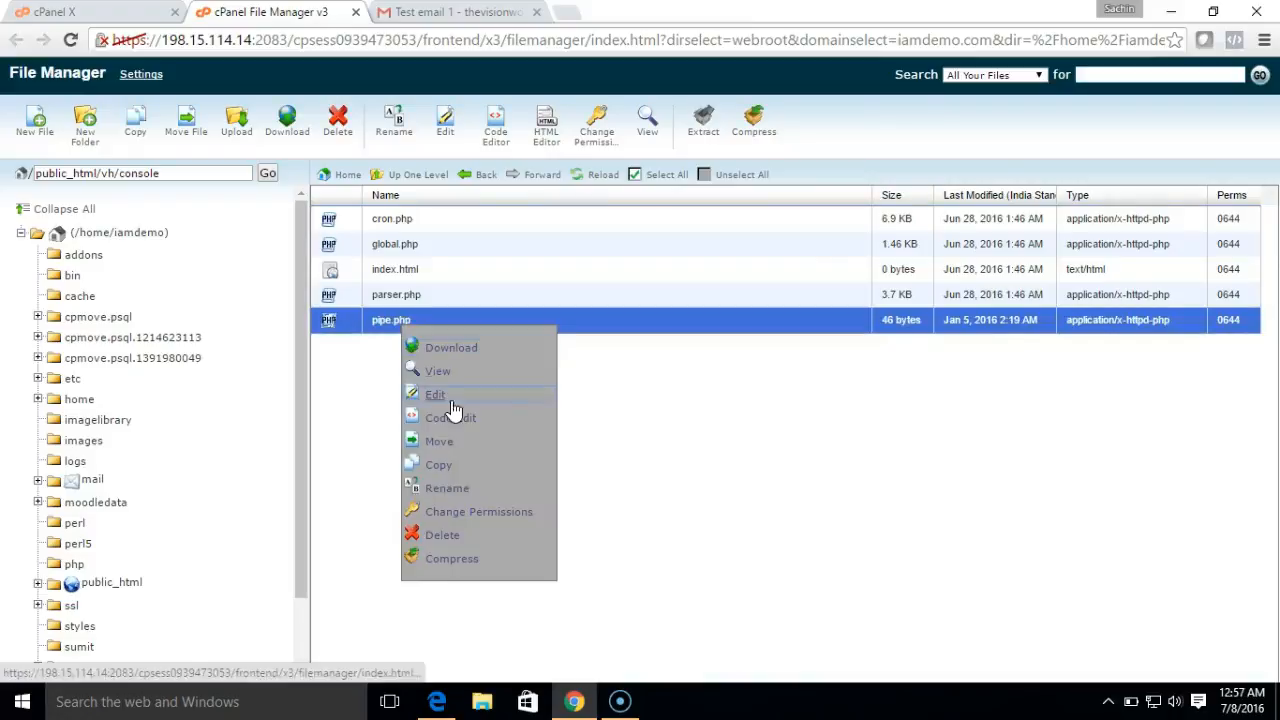
left_click(479, 511)
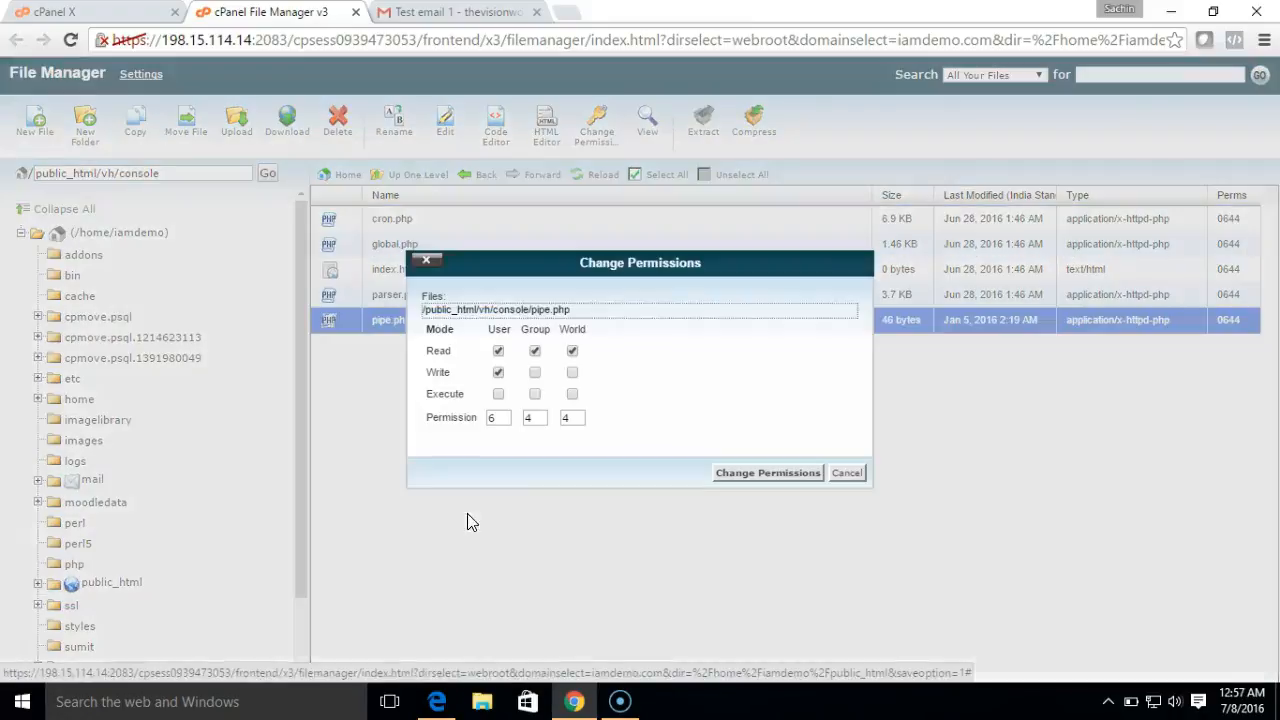
left_click(498, 394)
left_click(535, 395)
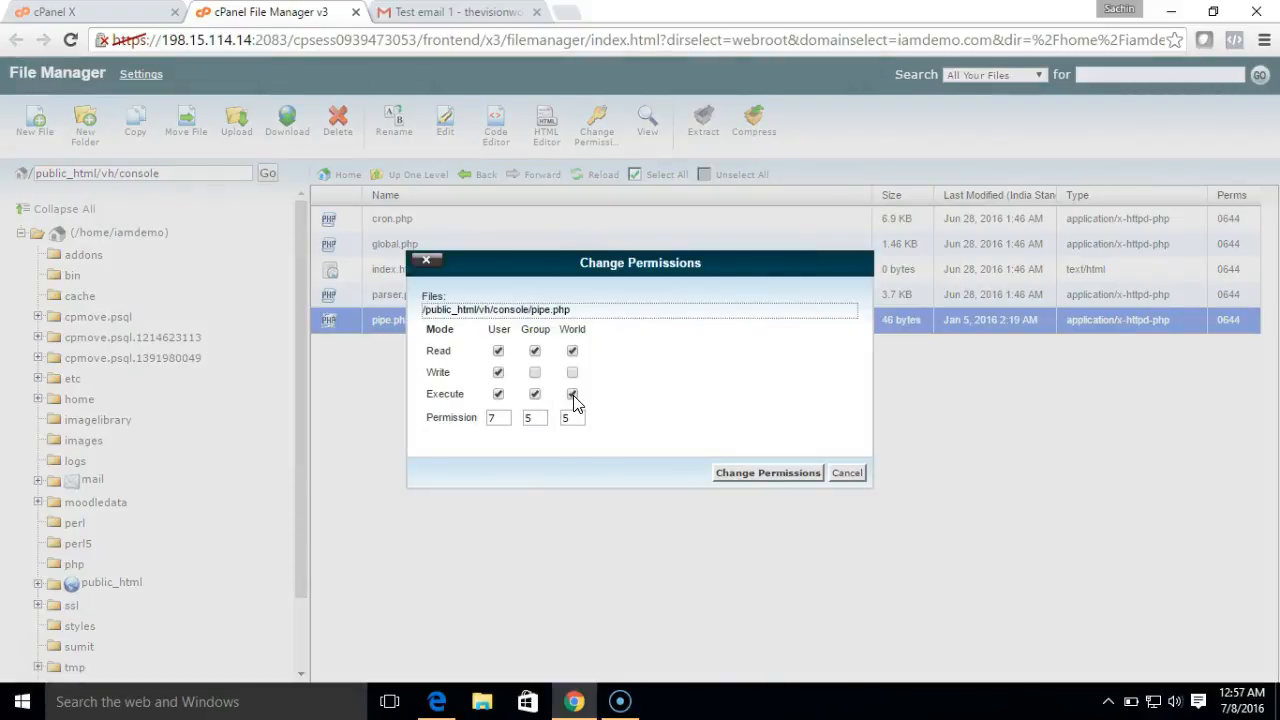
left_click(745, 472)
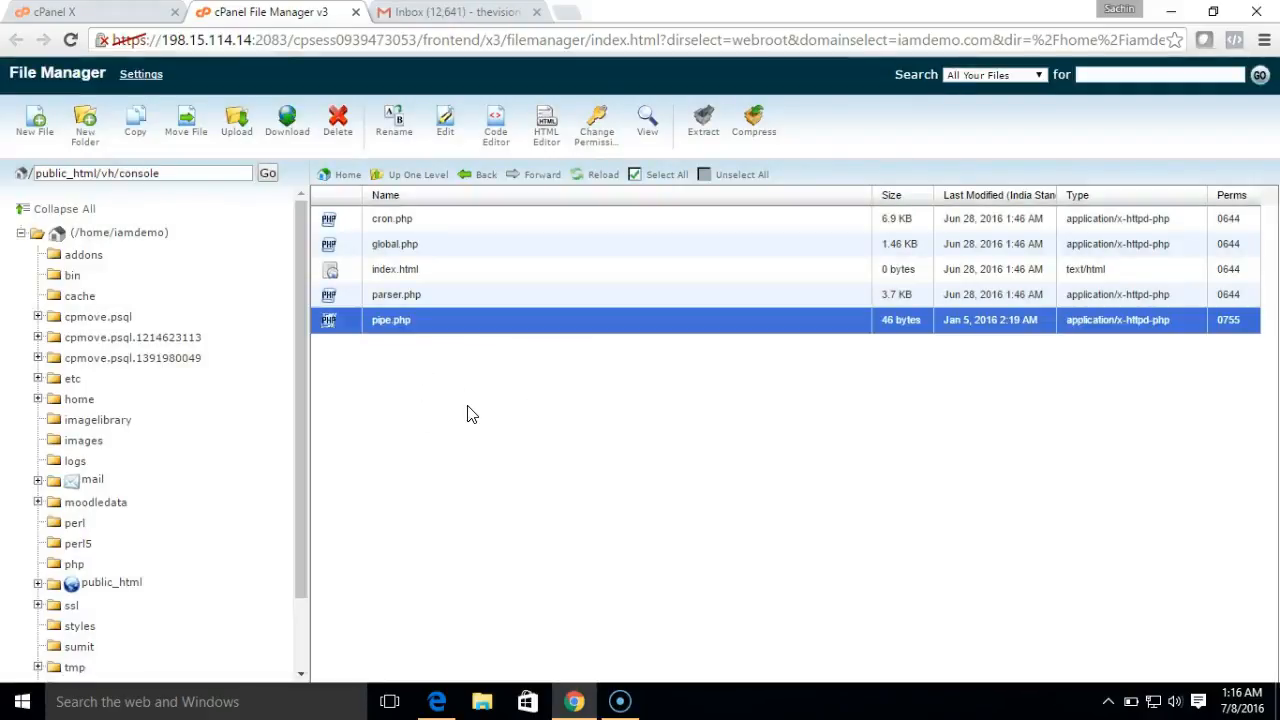
- Address a new Gmail message to the new forwarding address
left_click(444, 14)
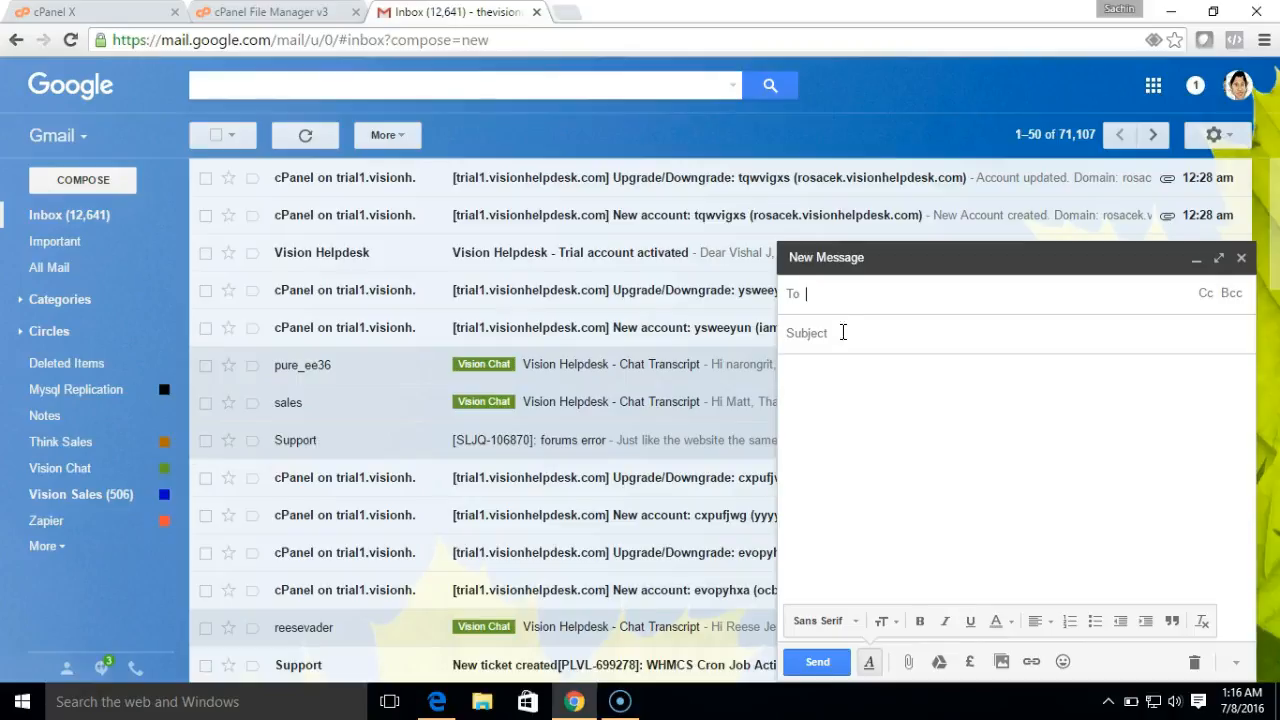
type("ab")
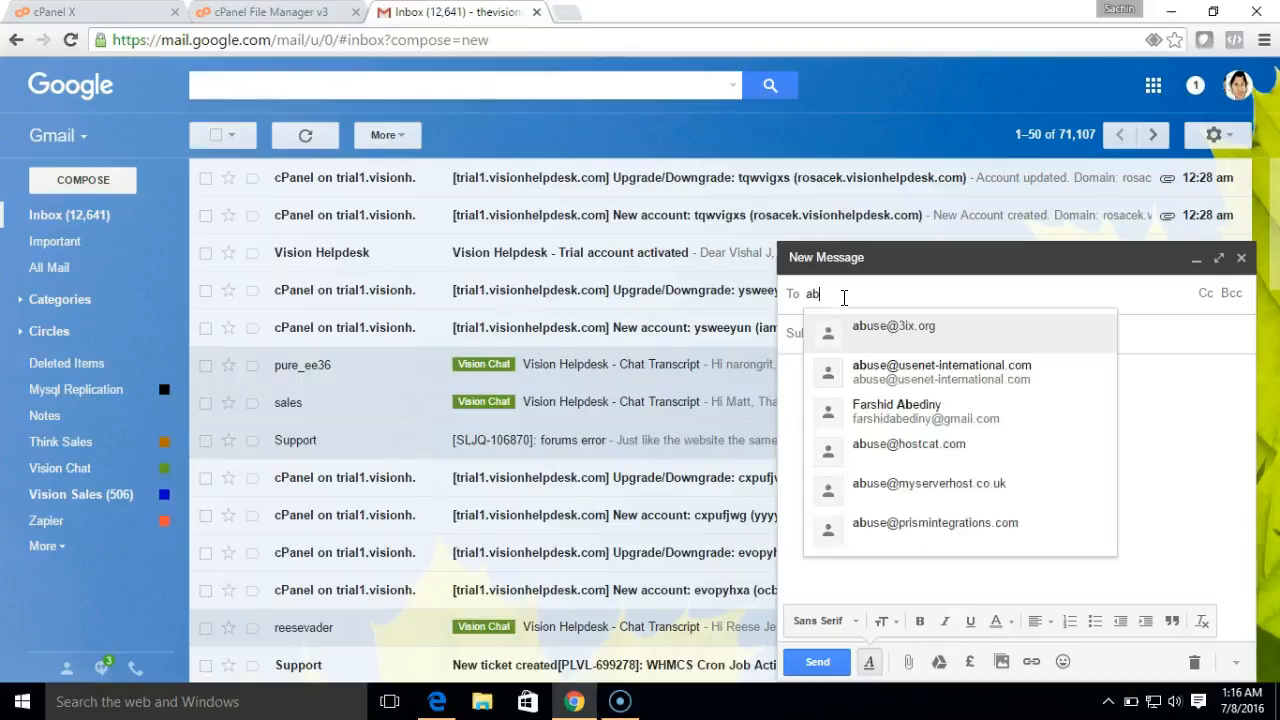
type("c@")
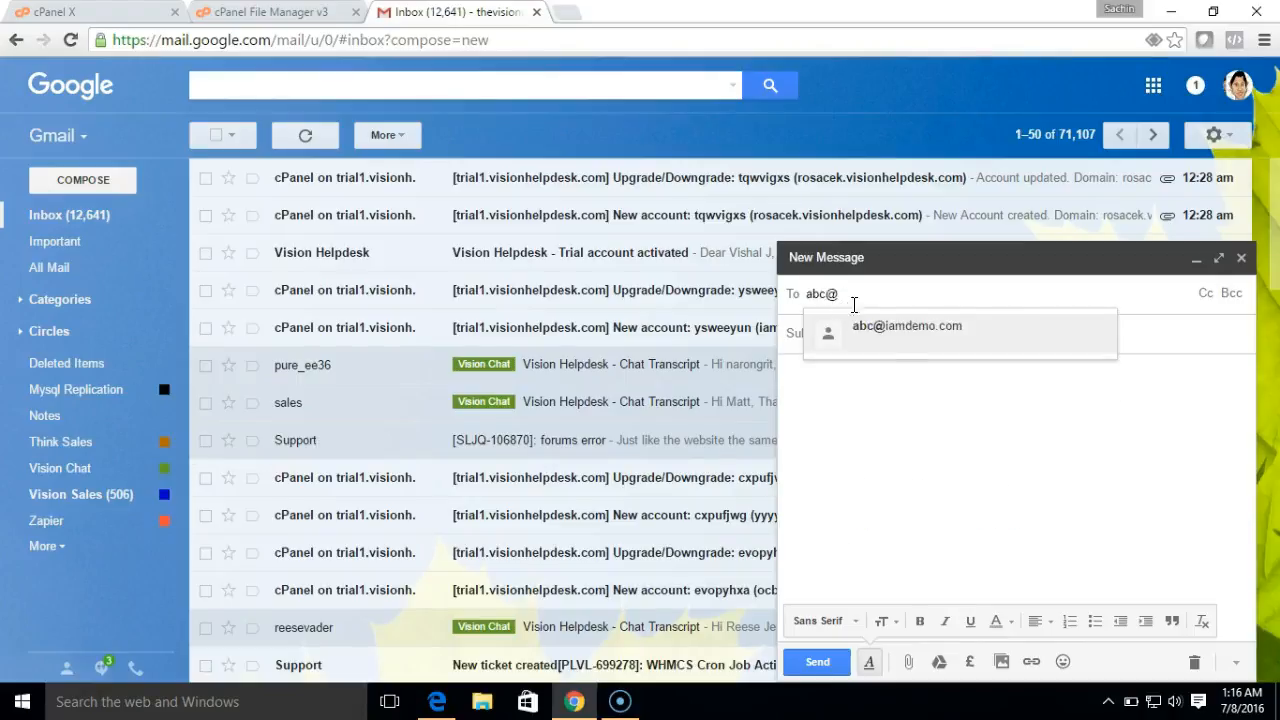
left_click(851, 335)
left_click(851, 337)
- Use Demo1 as both subject and body, and send the test message
type("Demo1")
key("ctrl+a")
key("ctrl+c")
left_click(856, 410)
key("ctrl+v")
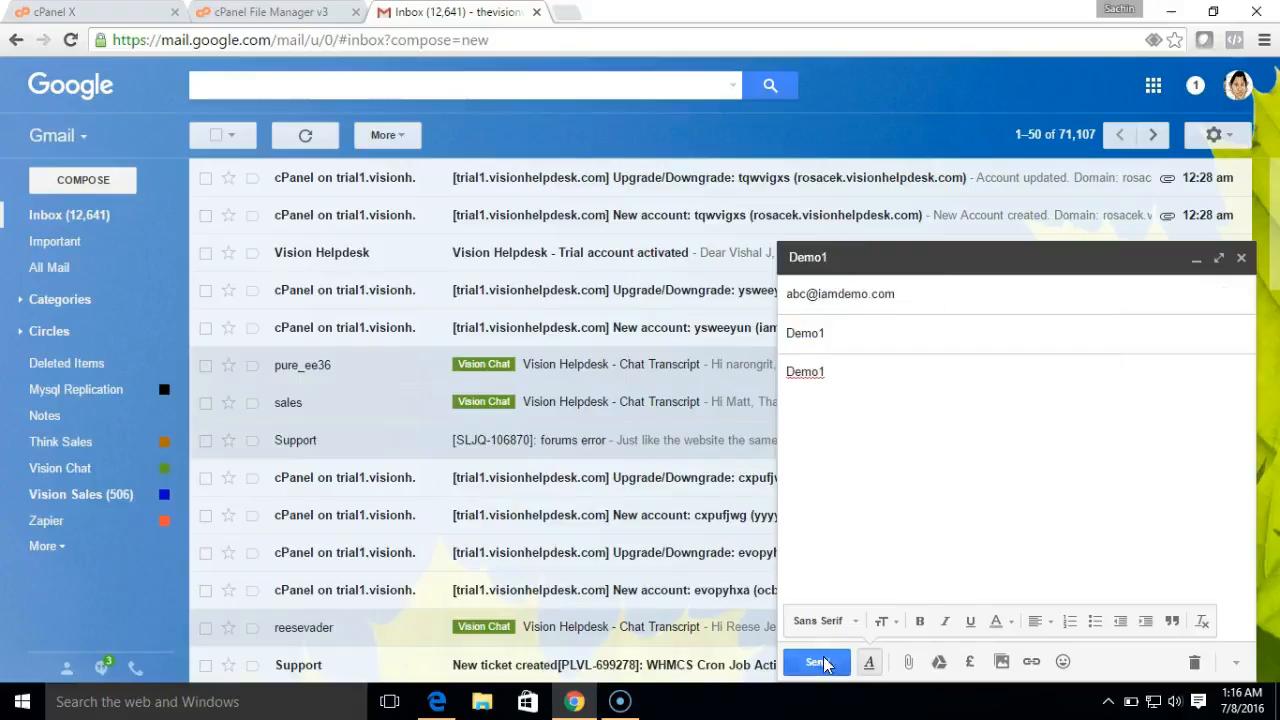
left_click(818, 662)
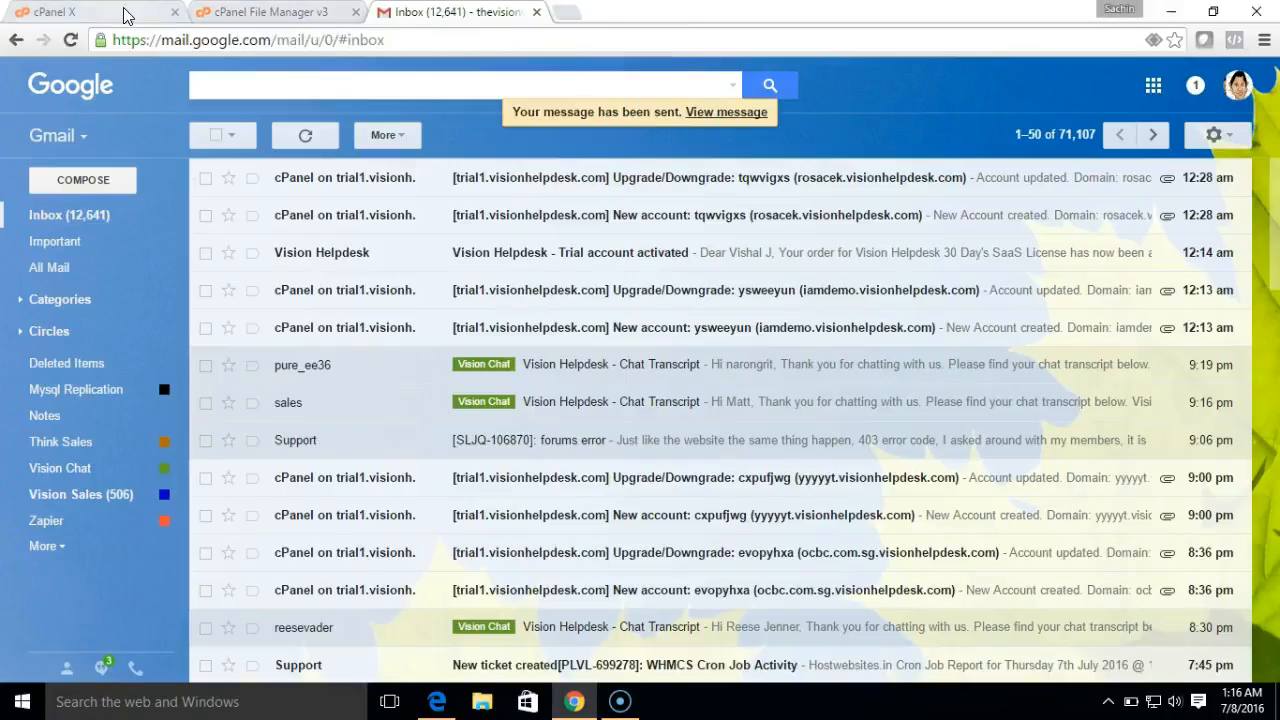
left_click(437, 701)
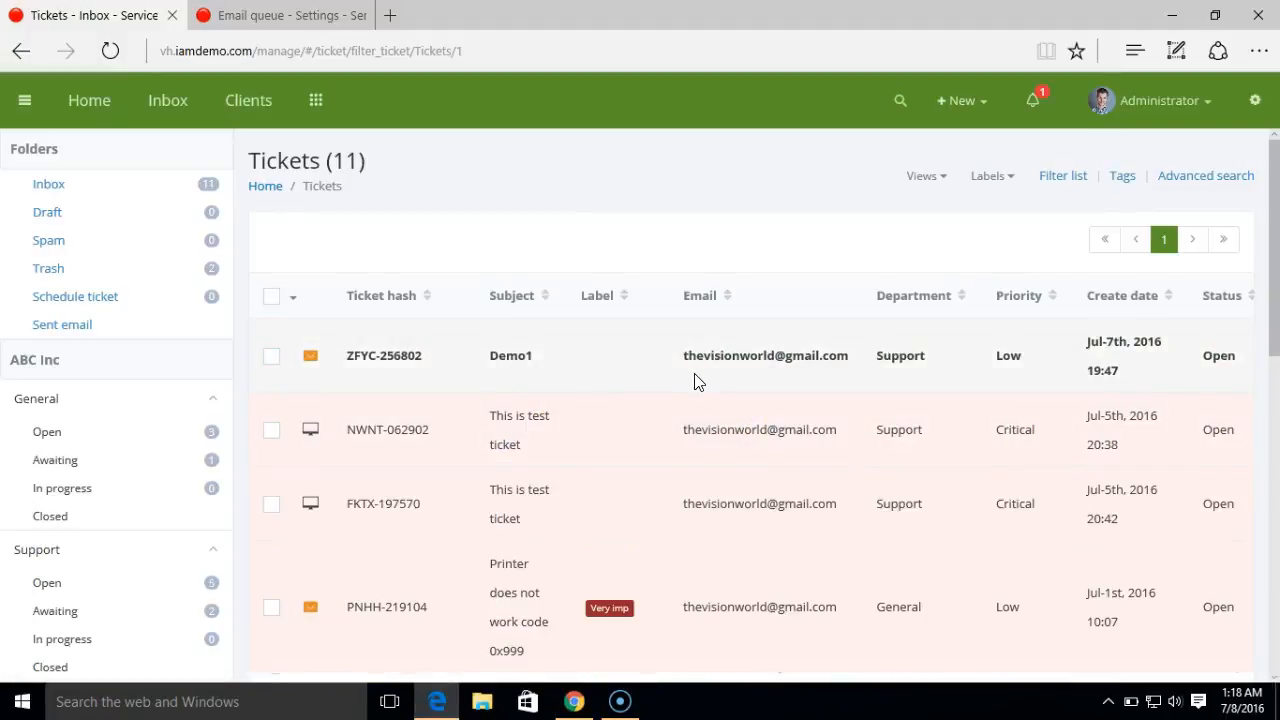
- Open the ZFYC-256802 Demo1 ticket from the helpdesk notifications
left_click(1037, 126)
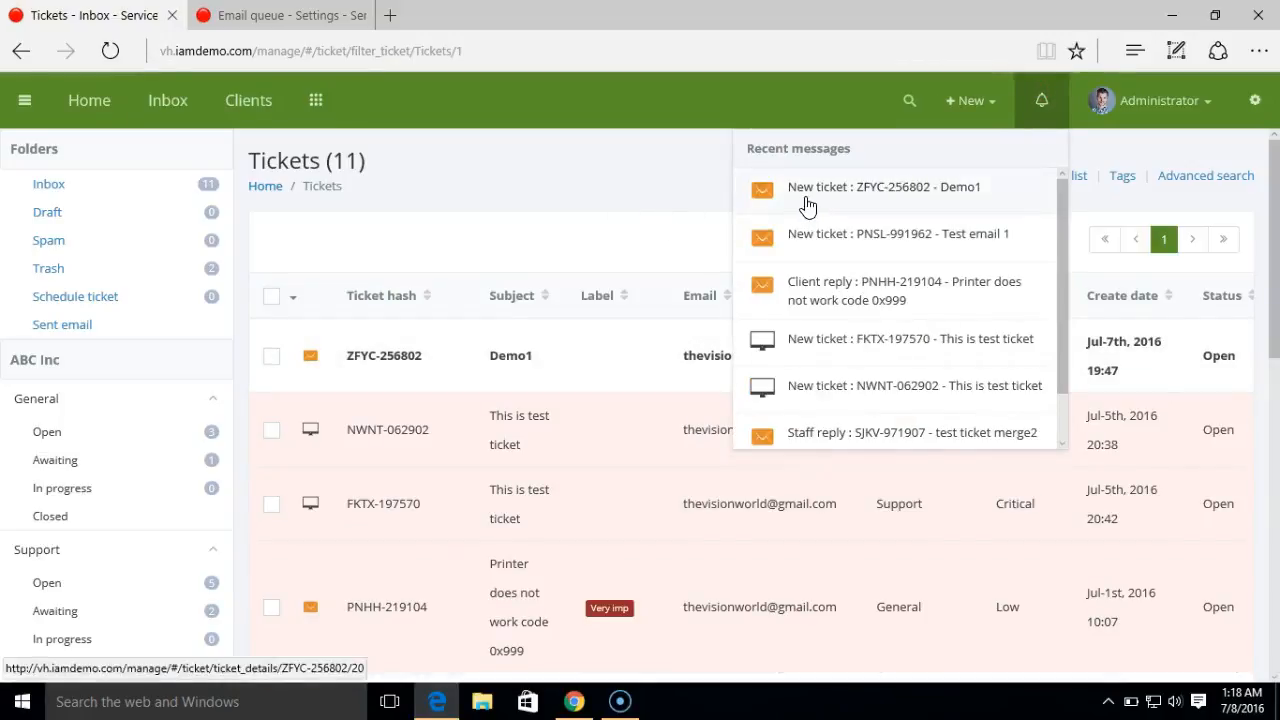
left_click(386, 357)
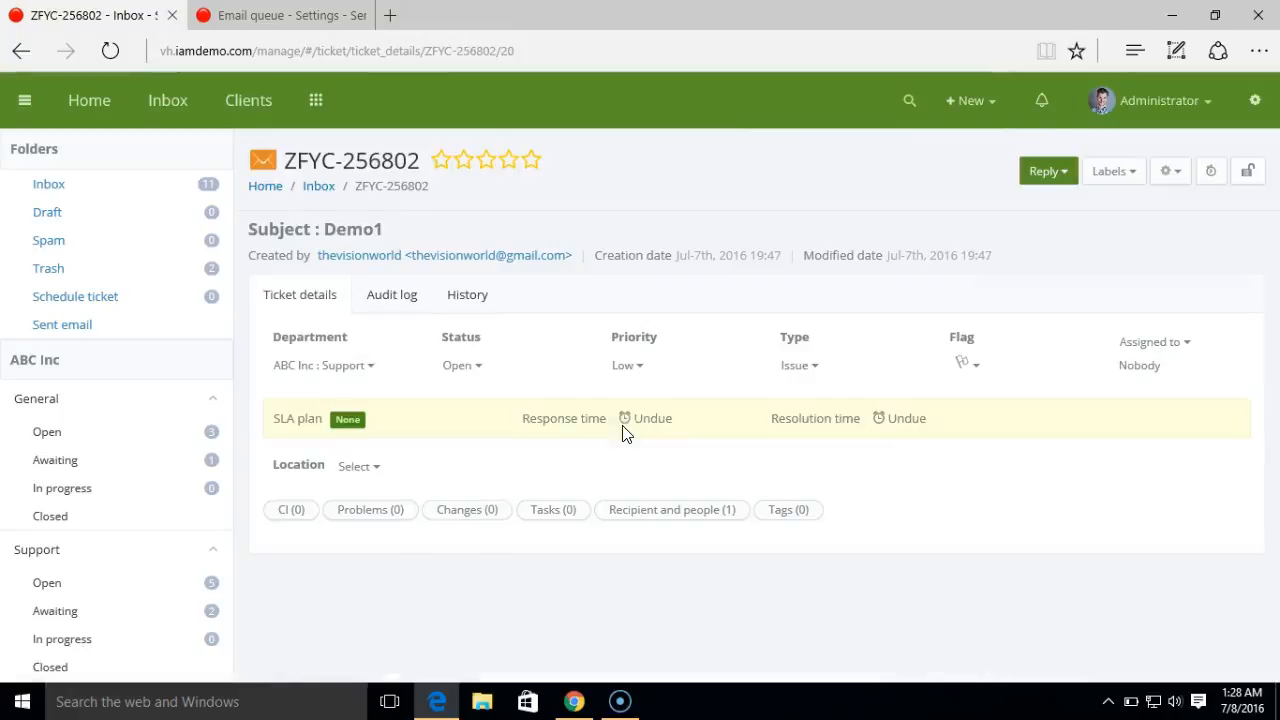
left_click_drag(1274, 278, 1273, 362)
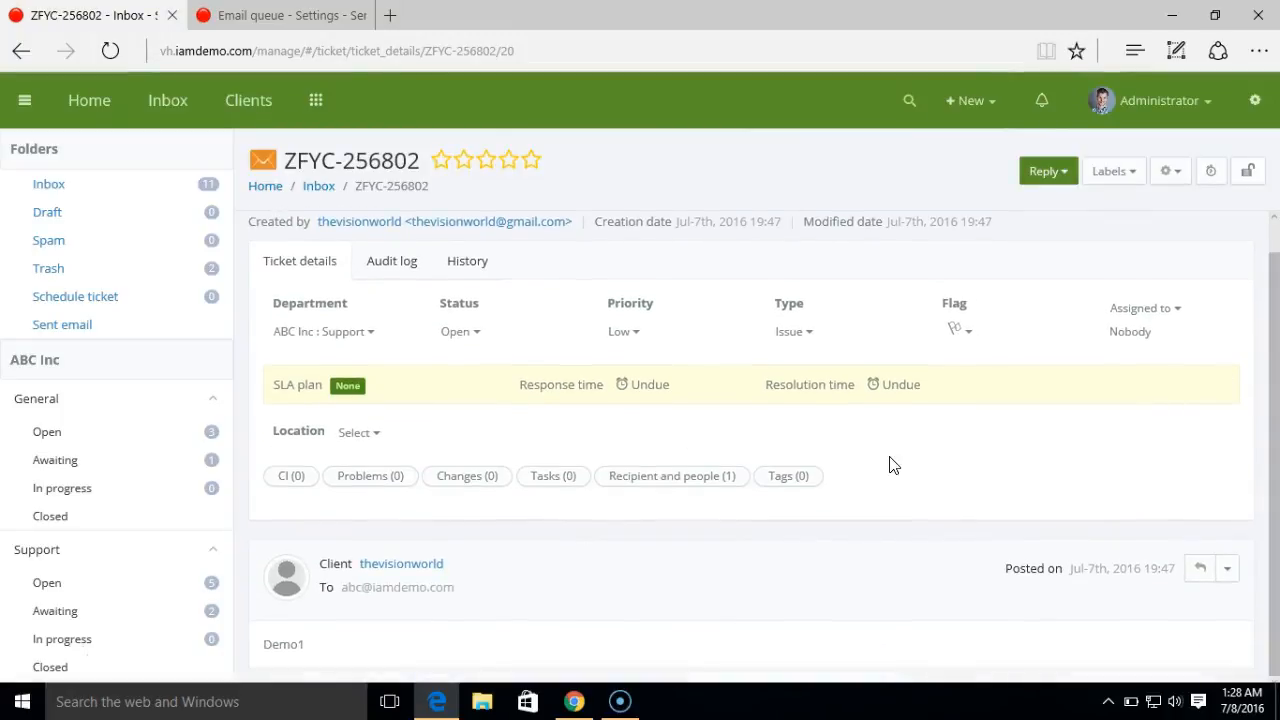
- Post the staff reply "This is staff reply" on the ticket
left_click(1050, 172)
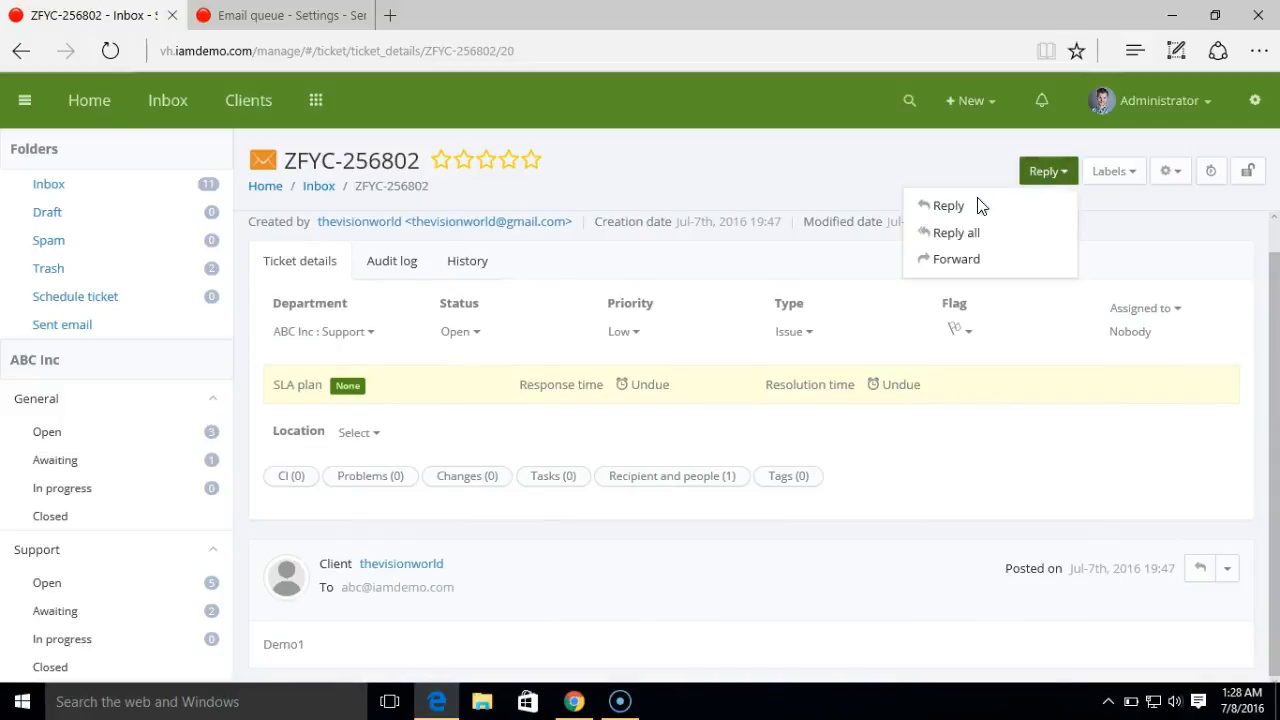
left_click(985, 208)
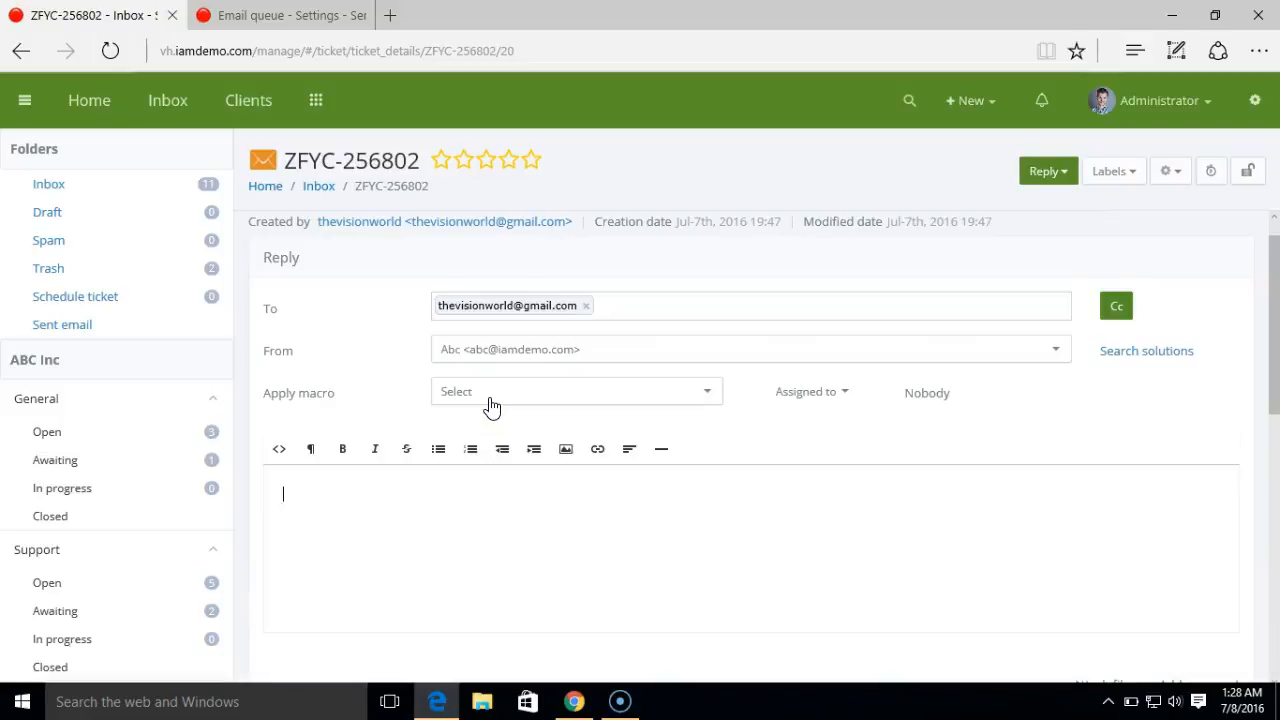
type("This is staff reply")
scroll(411, 480, "down", 4)
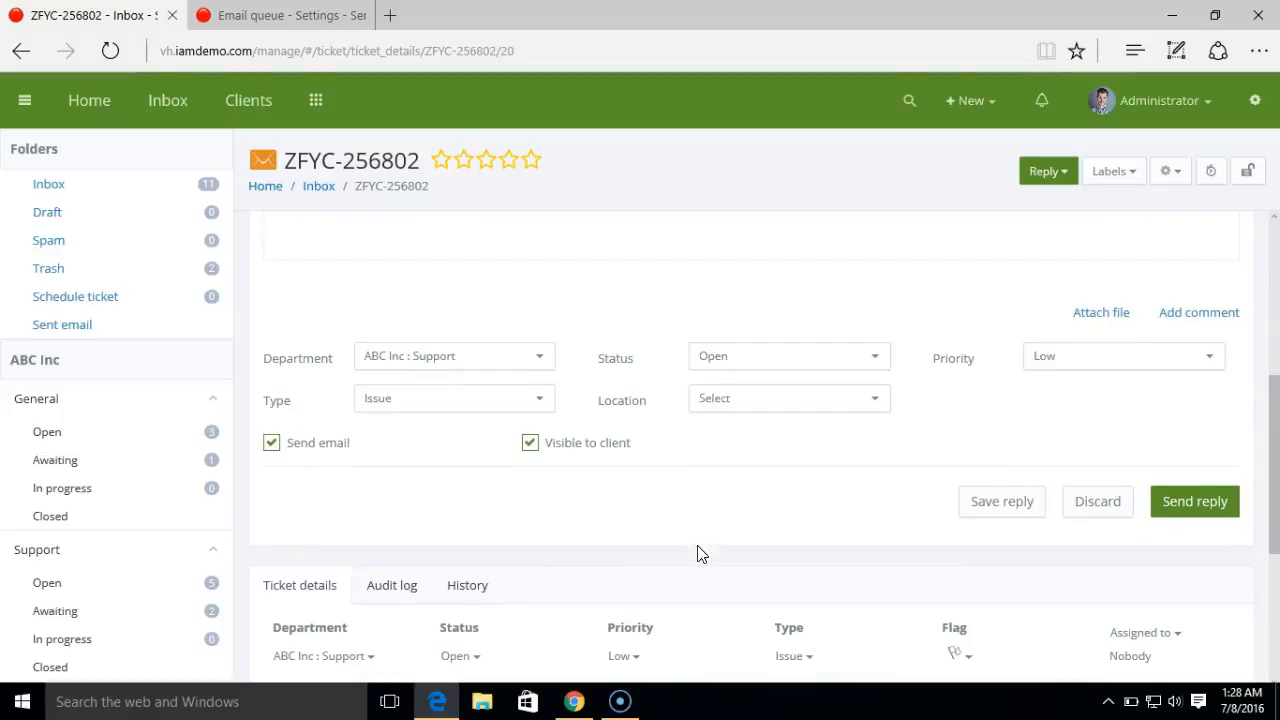
left_click(1200, 520)
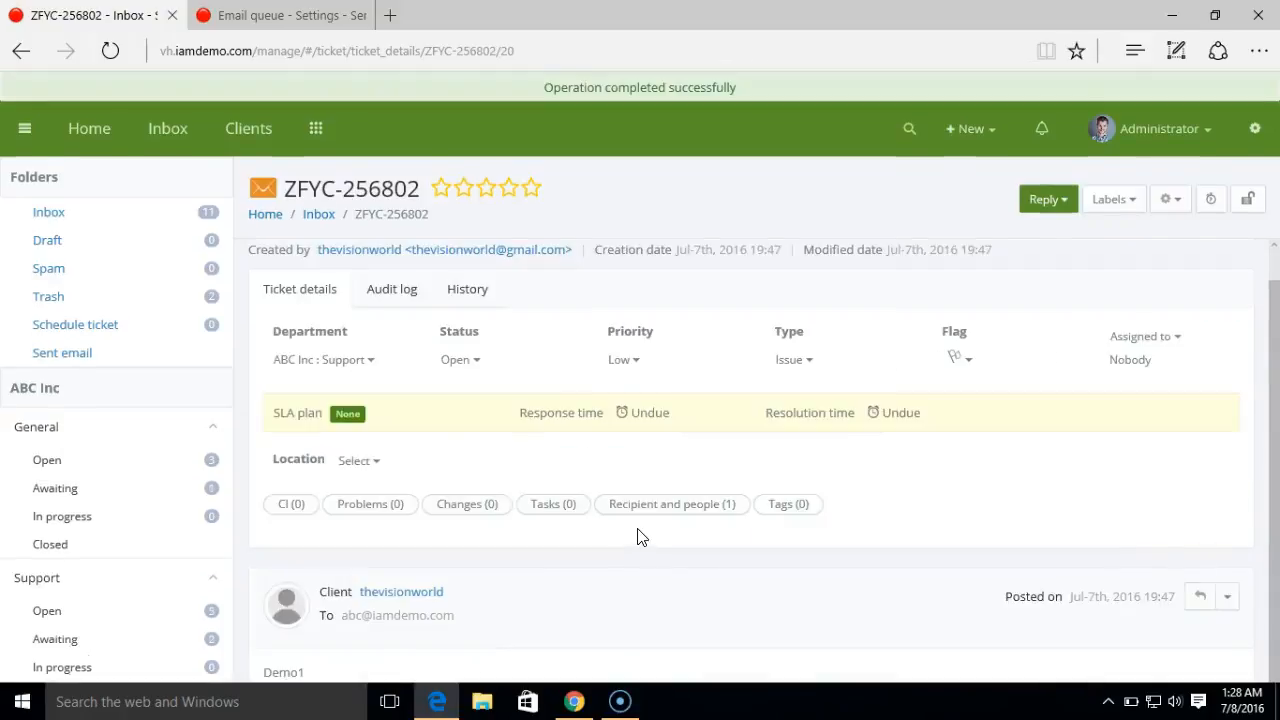
left_click(574, 701)
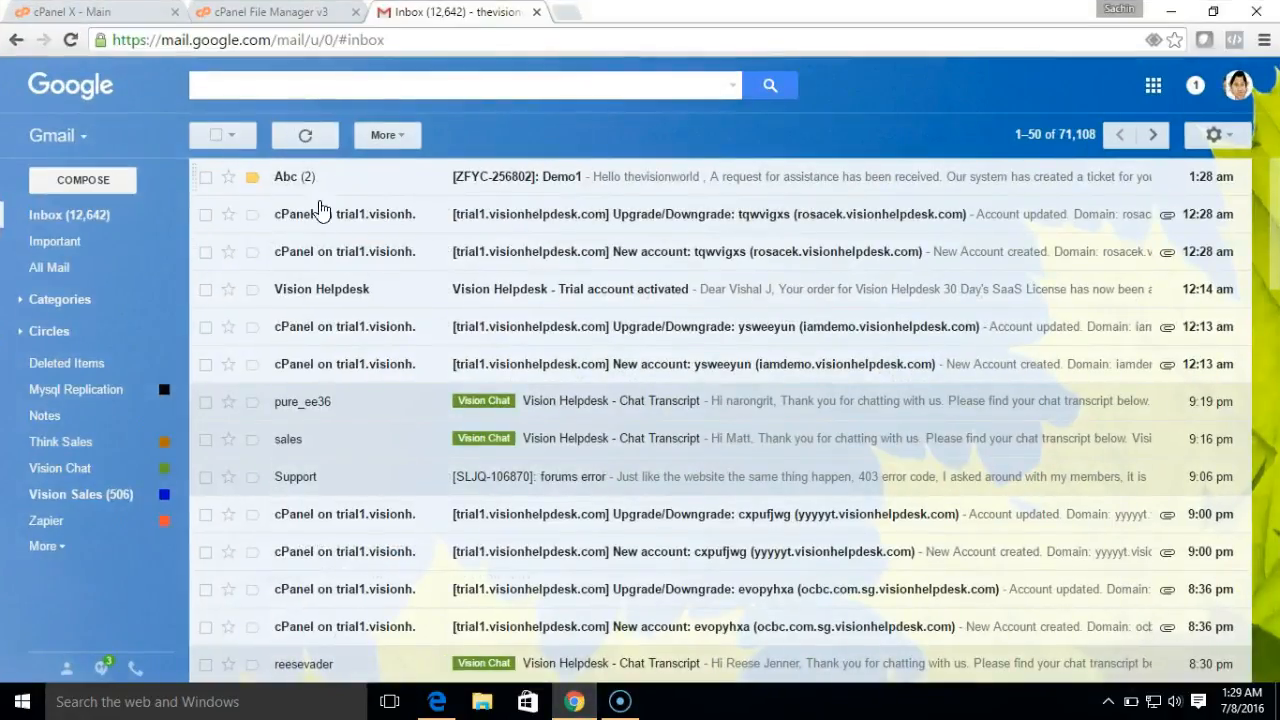
- Reply to the [ZFYC-256802]: Demo1 email with "This is another client reply"
left_click(566, 182)
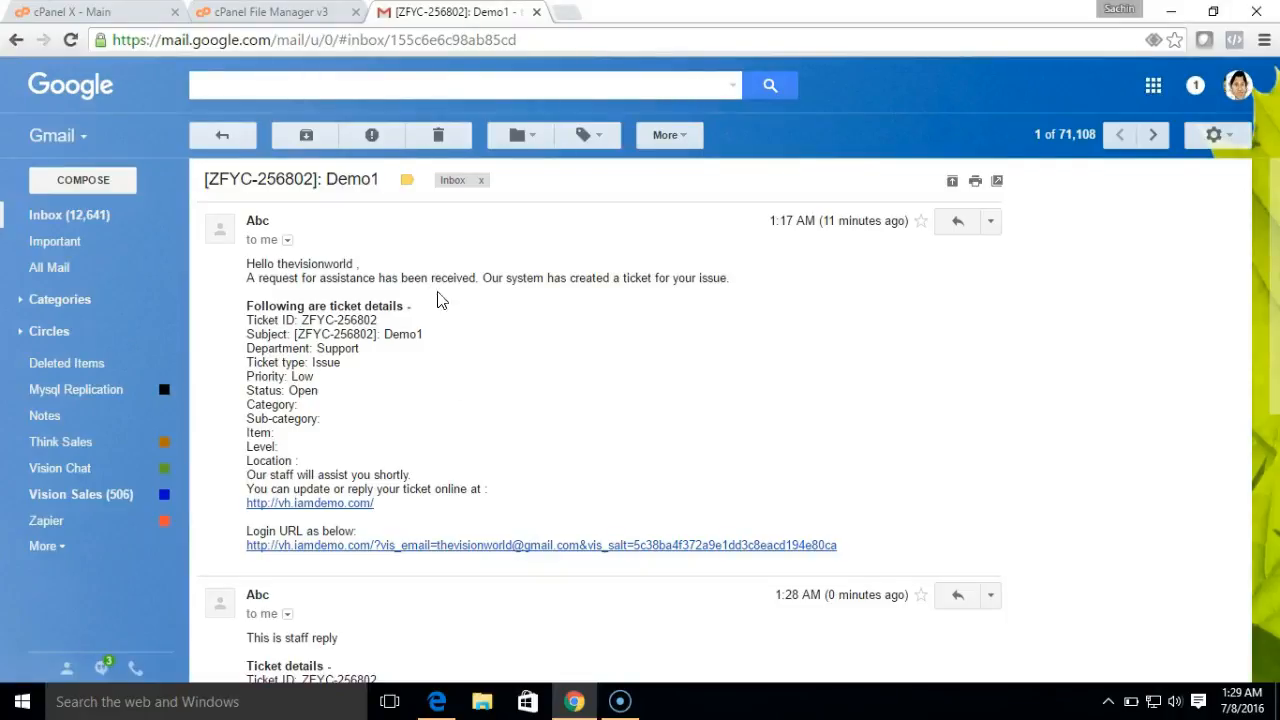
left_click_drag(1277, 224, 1277, 369)
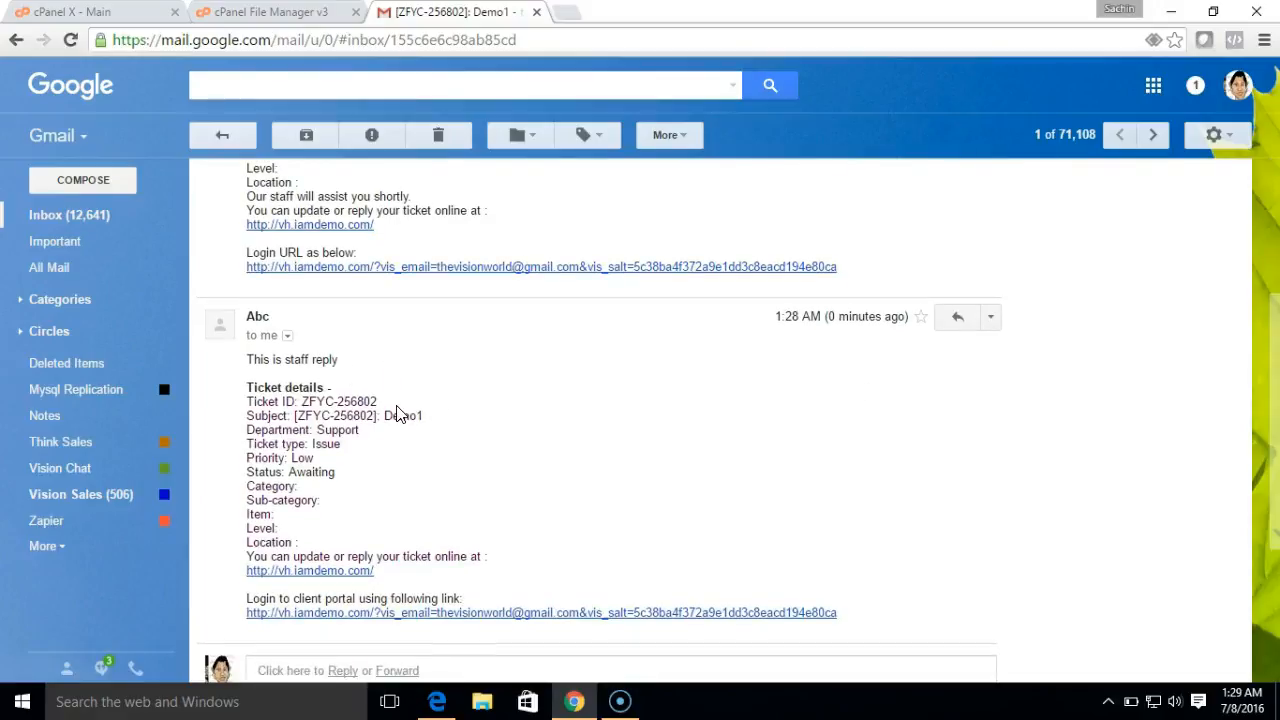
scroll(1277, 372, "down", 3)
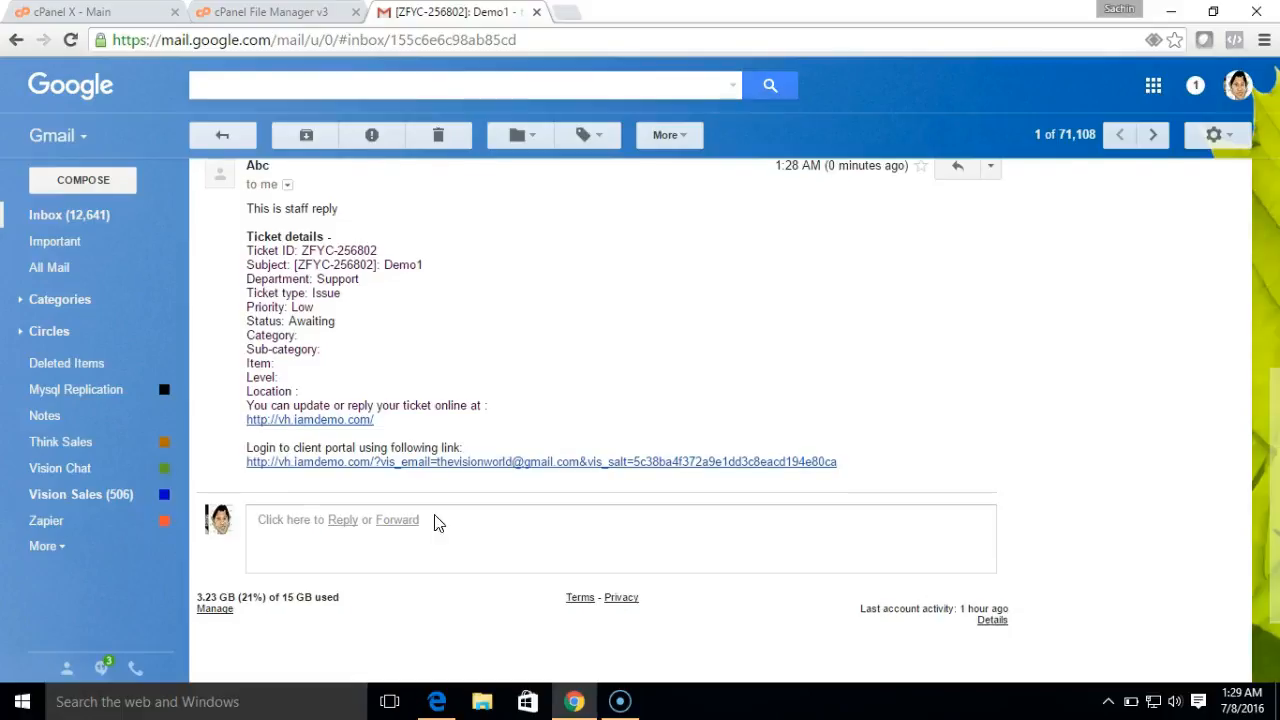
left_click(342, 522)
type("This is another client reply")
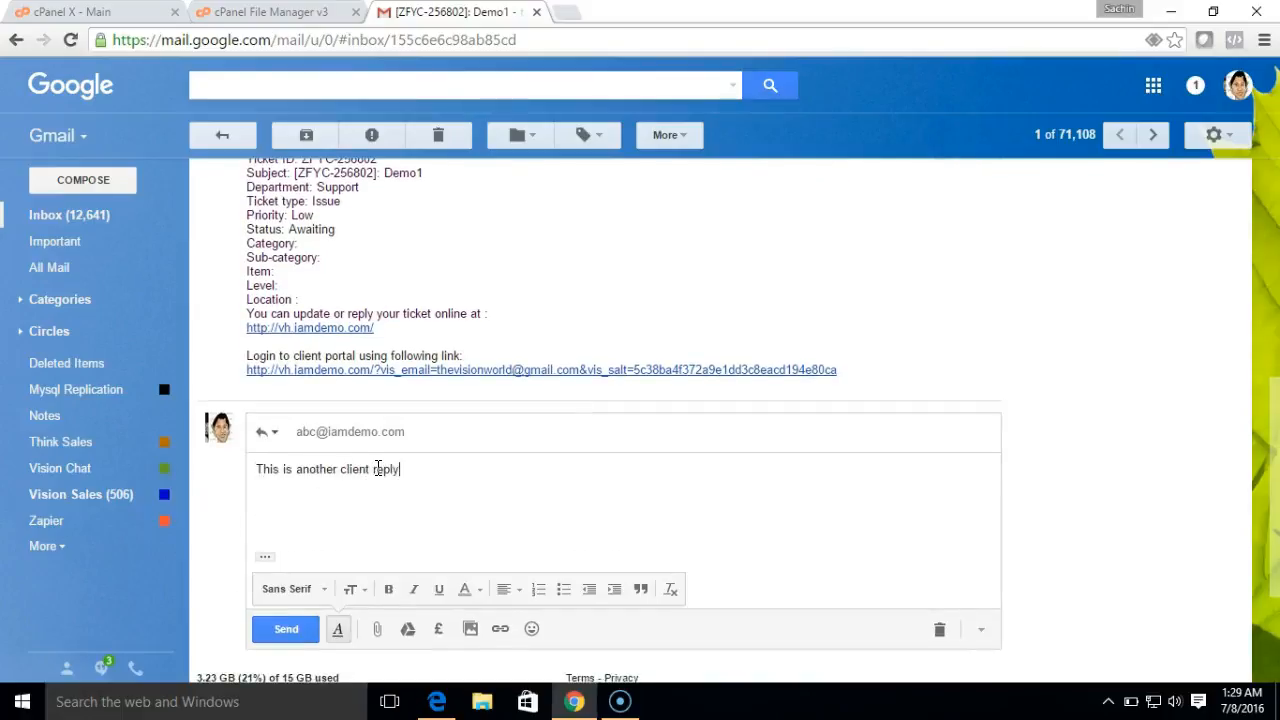
left_click(285, 630)
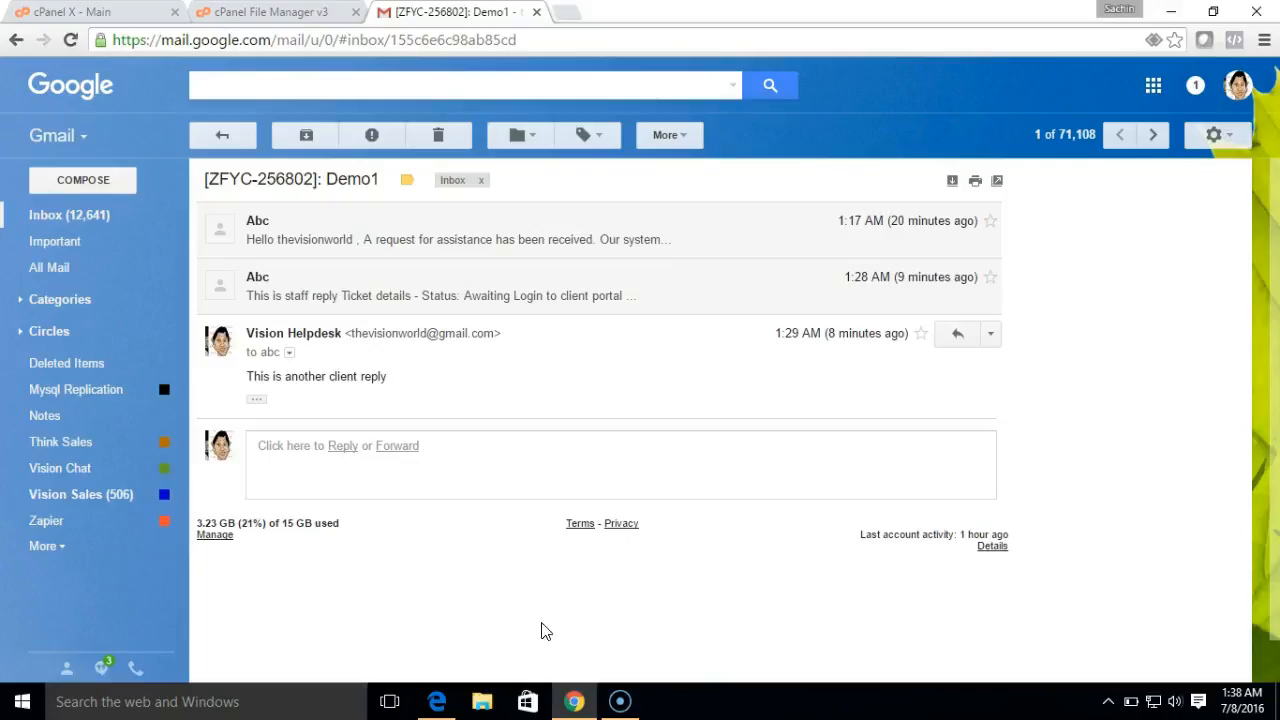
left_click(437, 702)
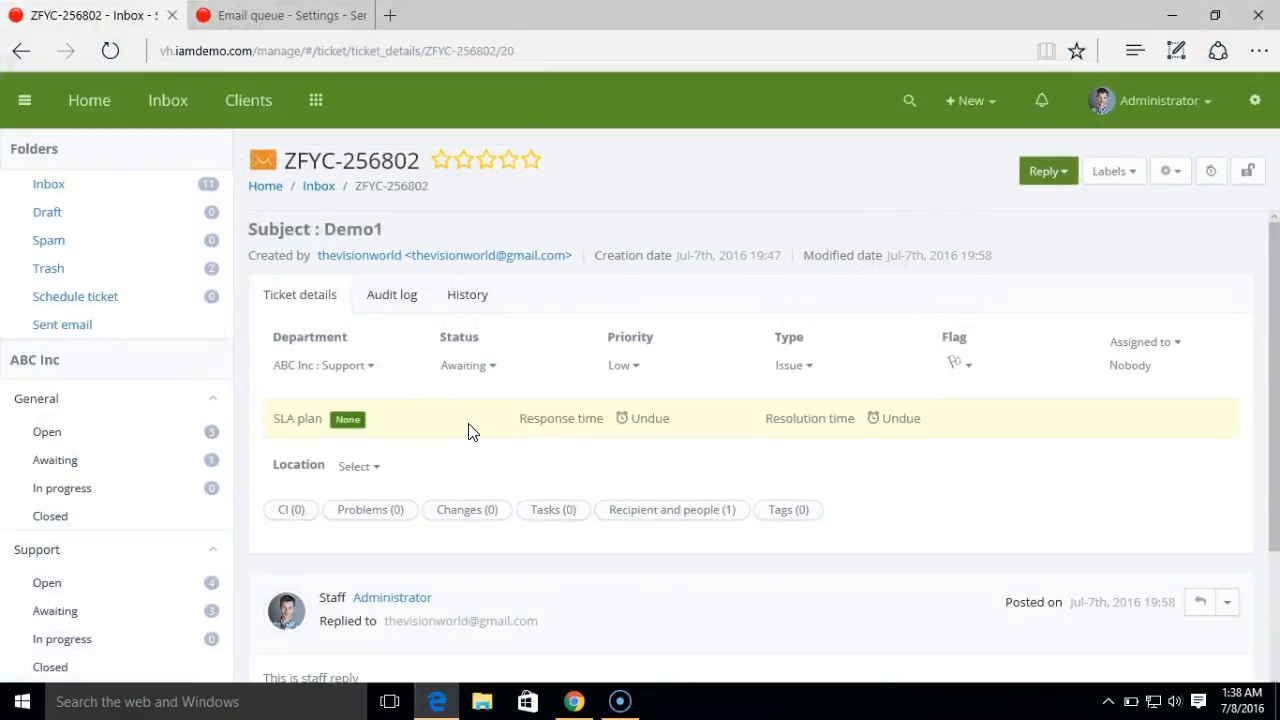
- Open the existing email queue from Settings and switch its fetch type to POP3
left_click(1253, 100)
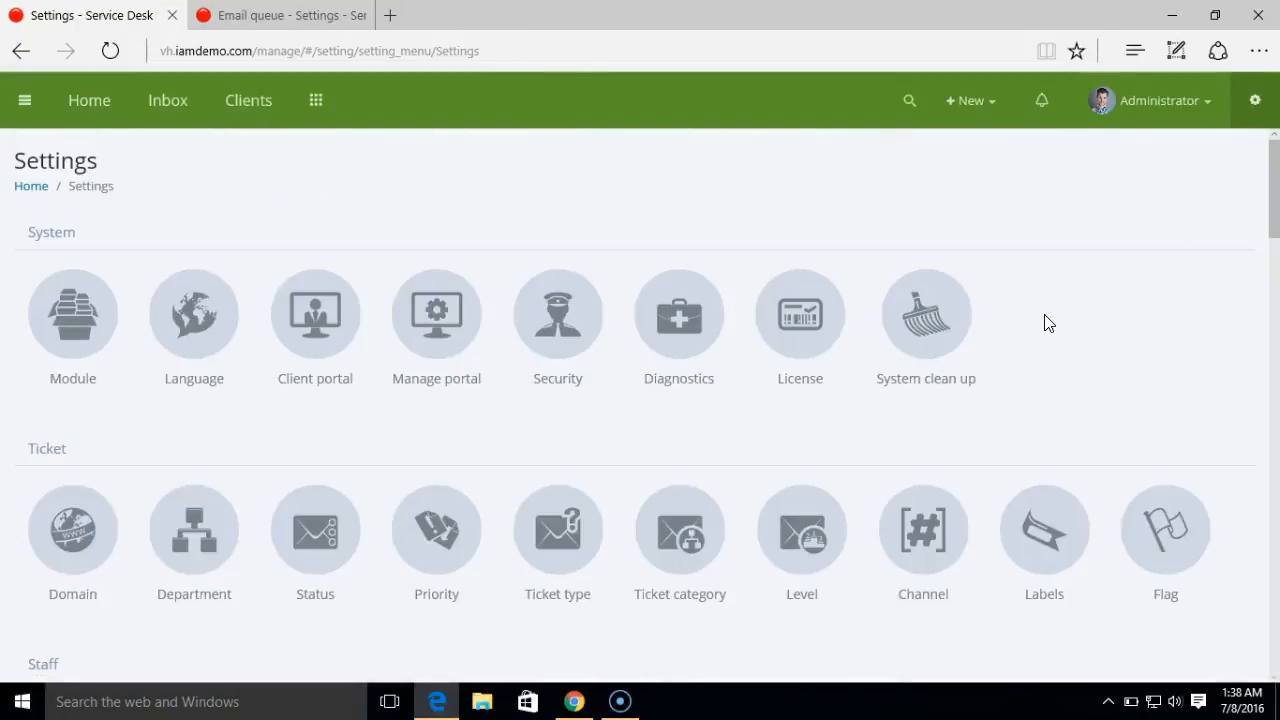
left_click_drag(1270, 181, 1271, 366)
left_click(70, 550)
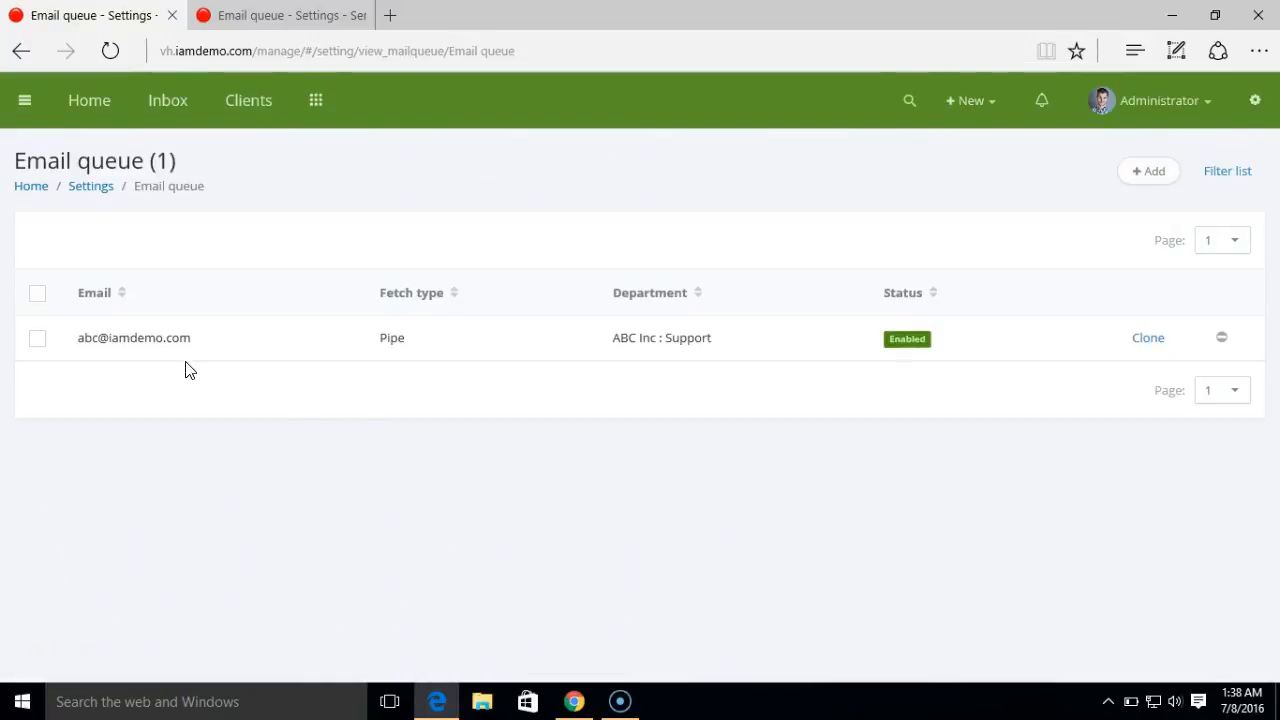
left_click(168, 340)
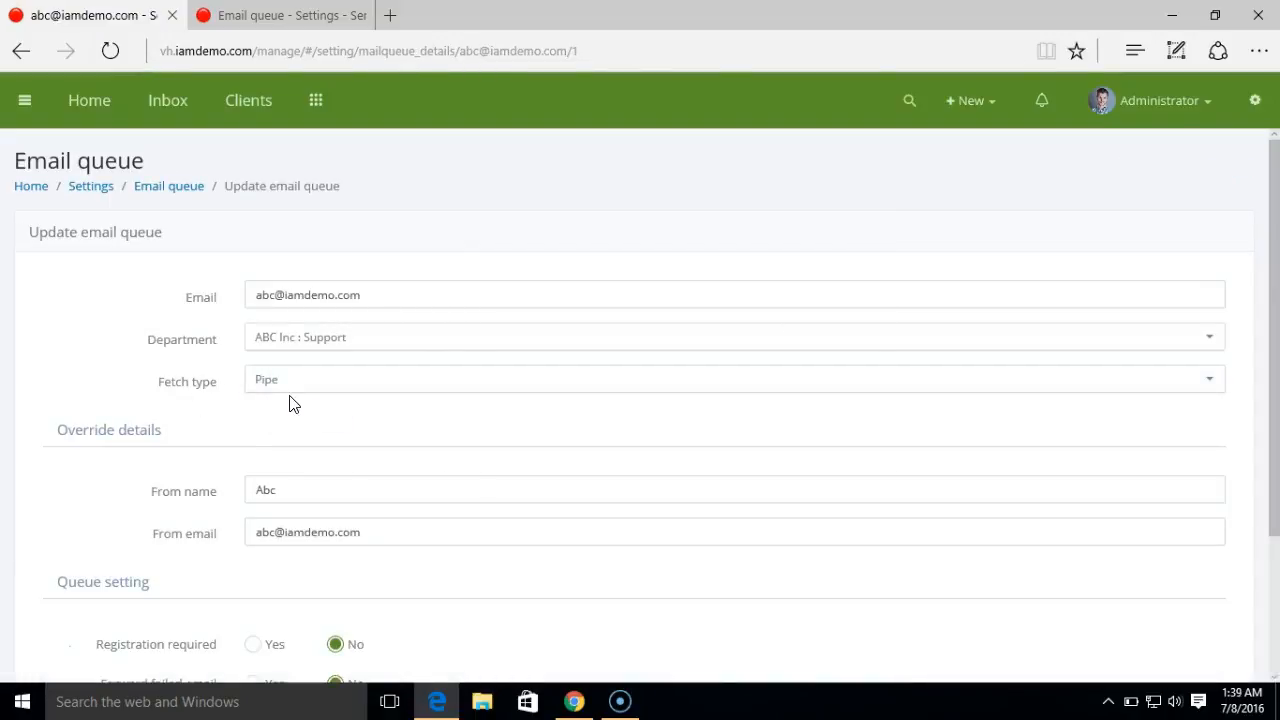
left_click(289, 386)
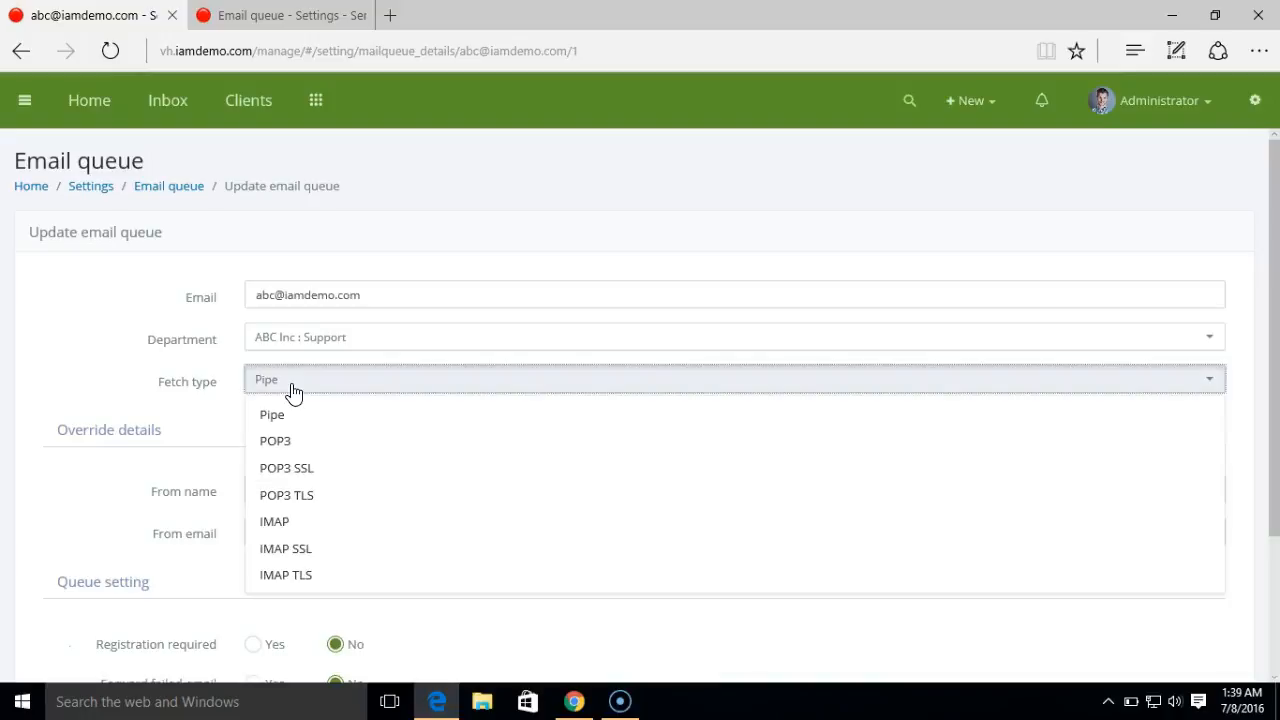
left_click(326, 445)
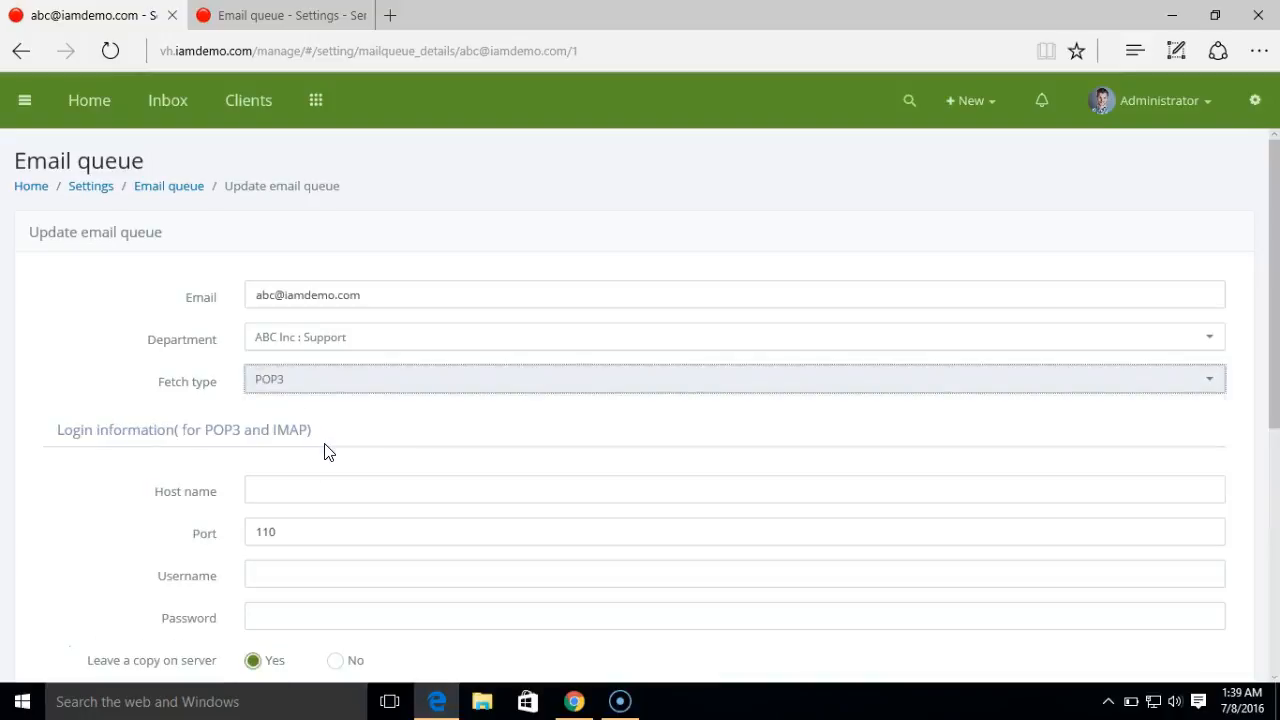
- Enter host name mail.iamdemo.com plus the account's username and password
left_click(301, 500)
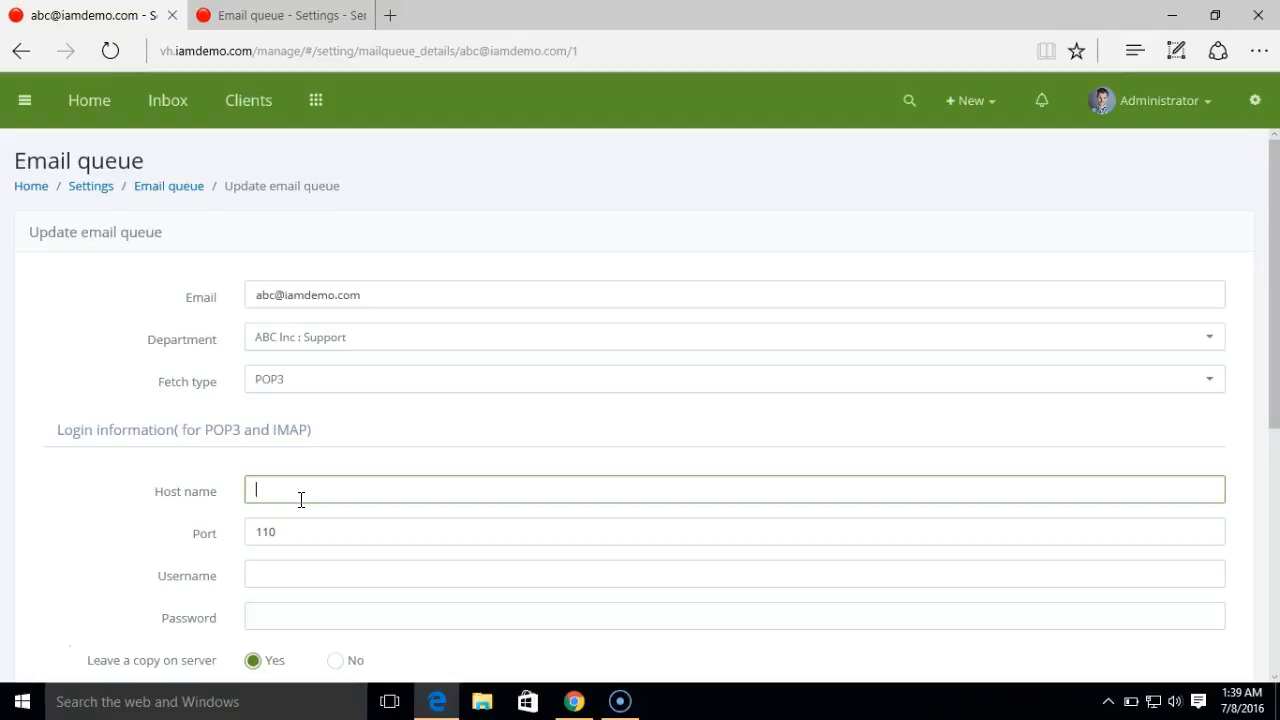
type("mail.iamdemo")
left_click(418, 461)
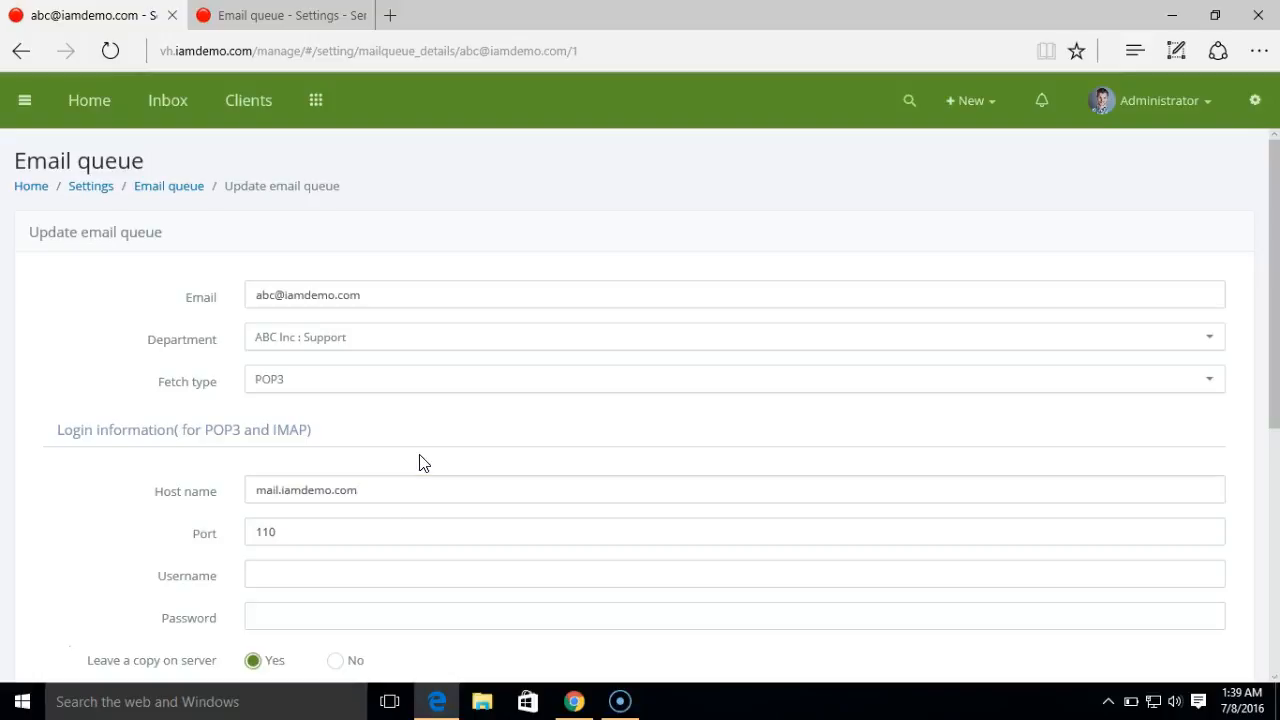
scroll(420, 462, "down", 1)
scroll(420, 462, "down", 1)
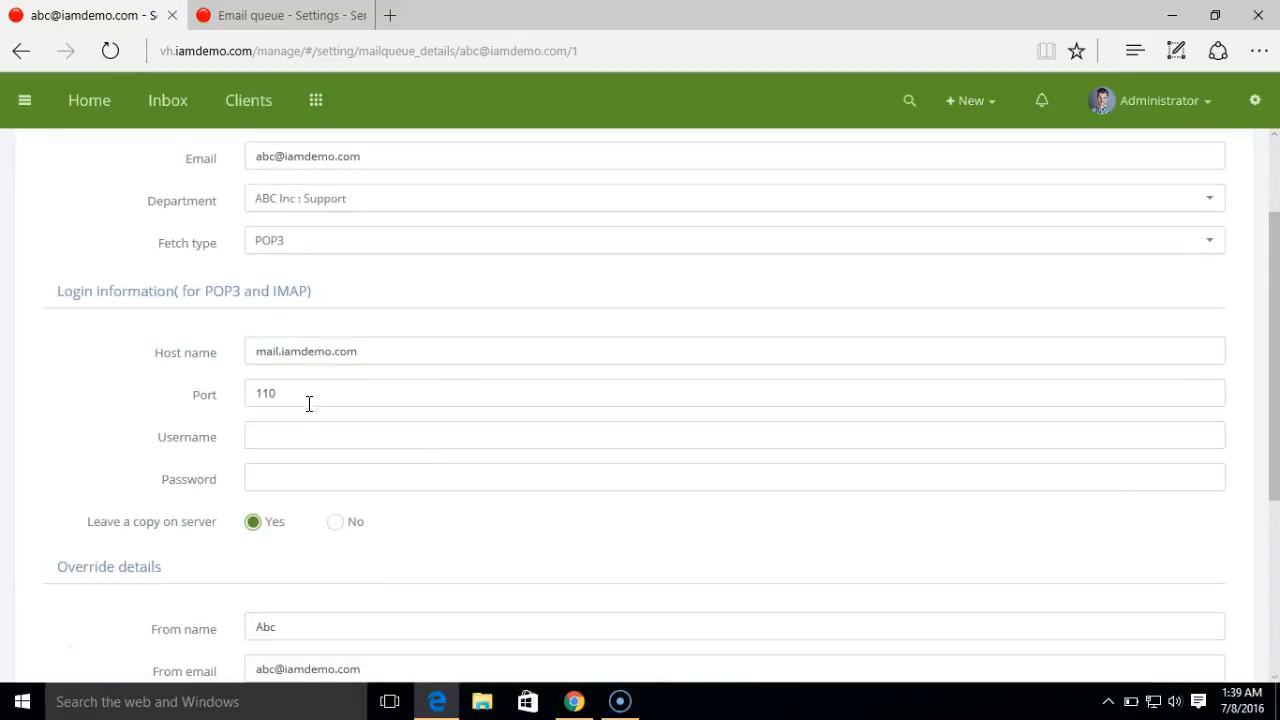
left_click(286, 437)
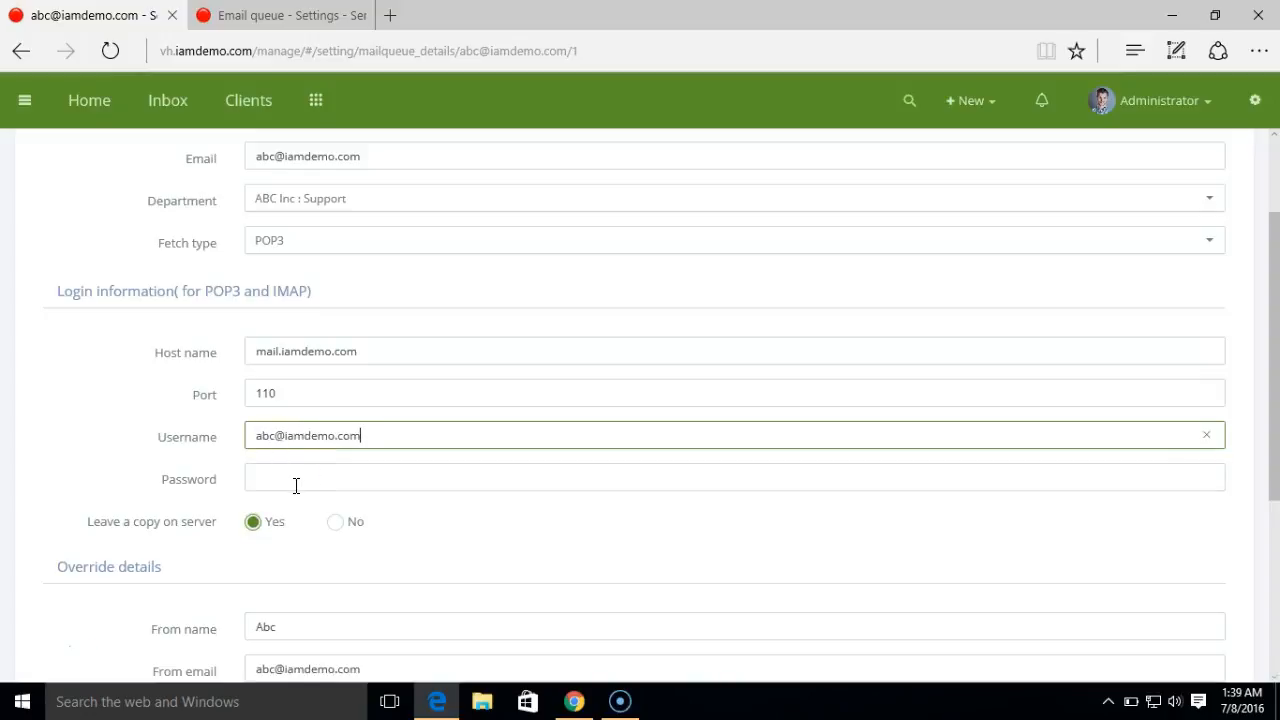
left_click(296, 486)
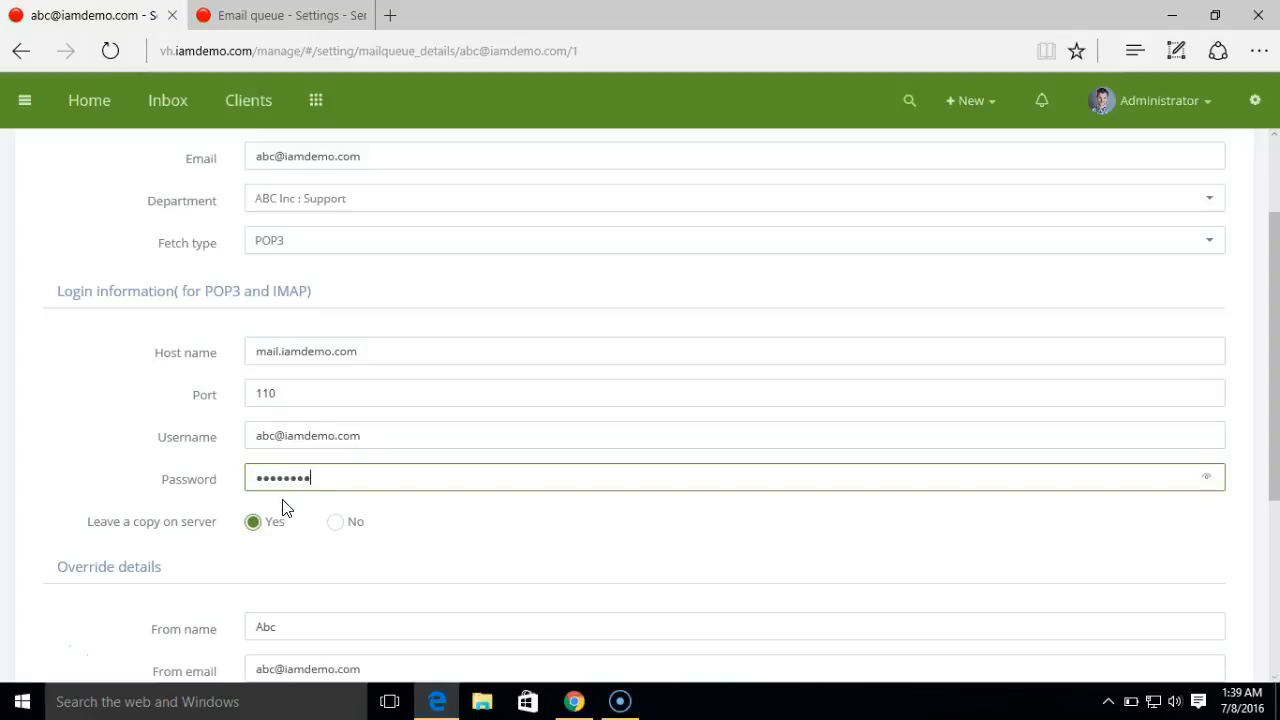
left_click(434, 540)
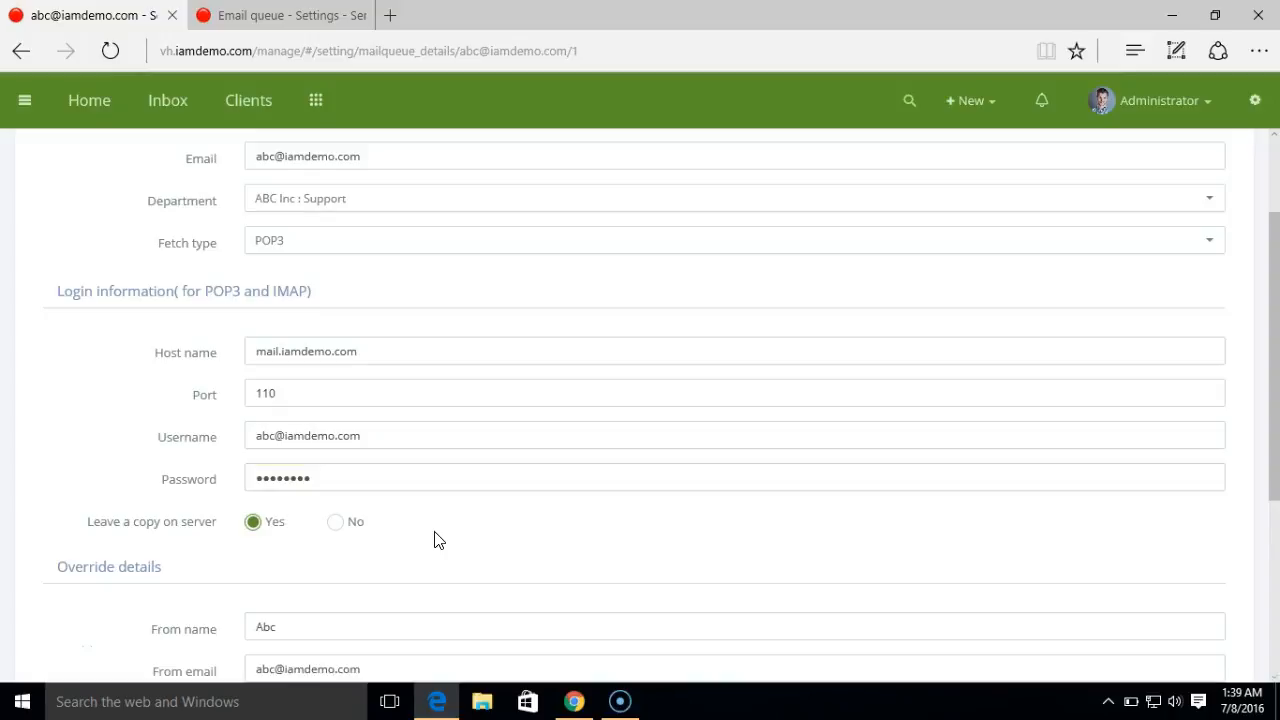
- Confirm POP3 is still the fetch type and save the updated queue
scroll(434, 540, "down", 2)
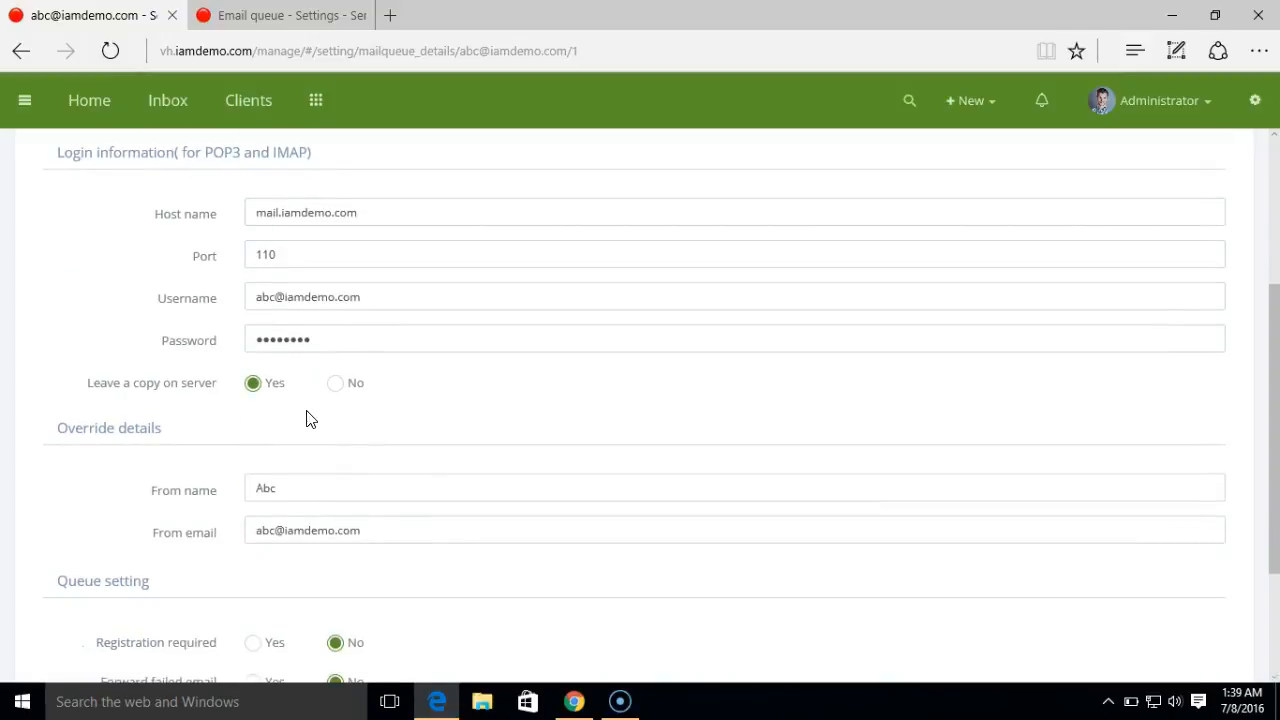
scroll(1270, 416, "down", 1)
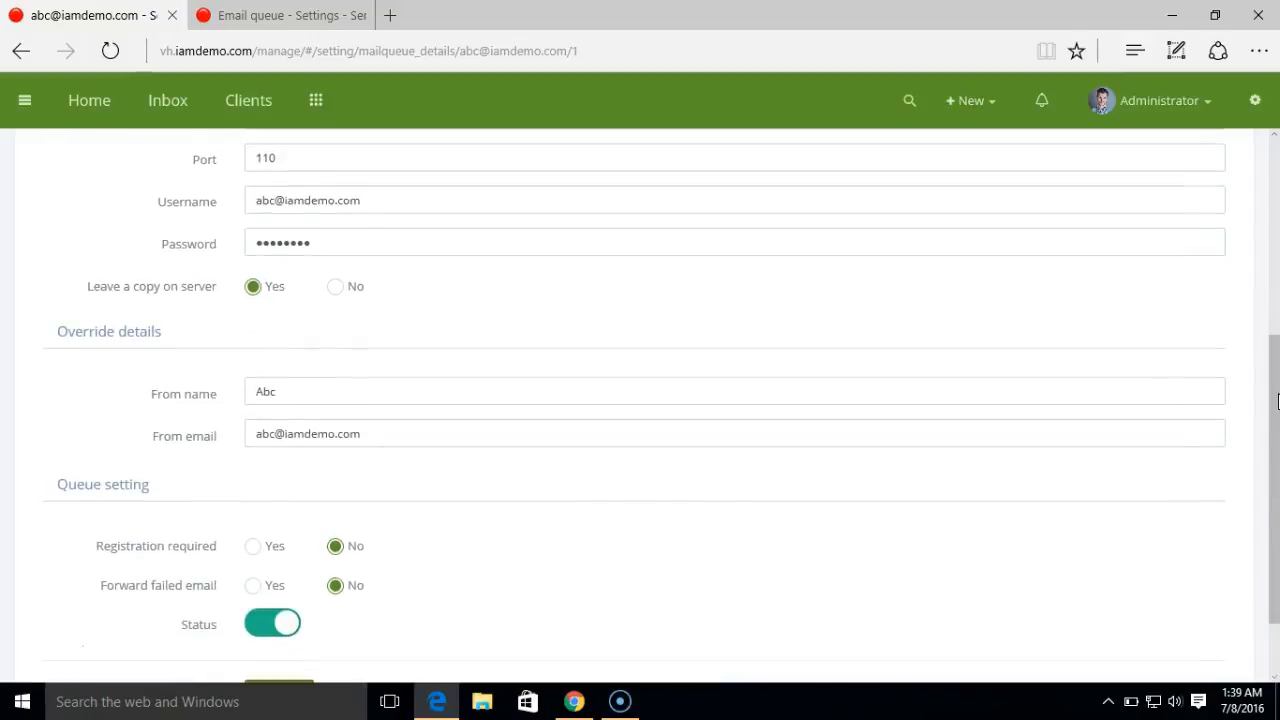
scroll(1277, 428, "down", 1)
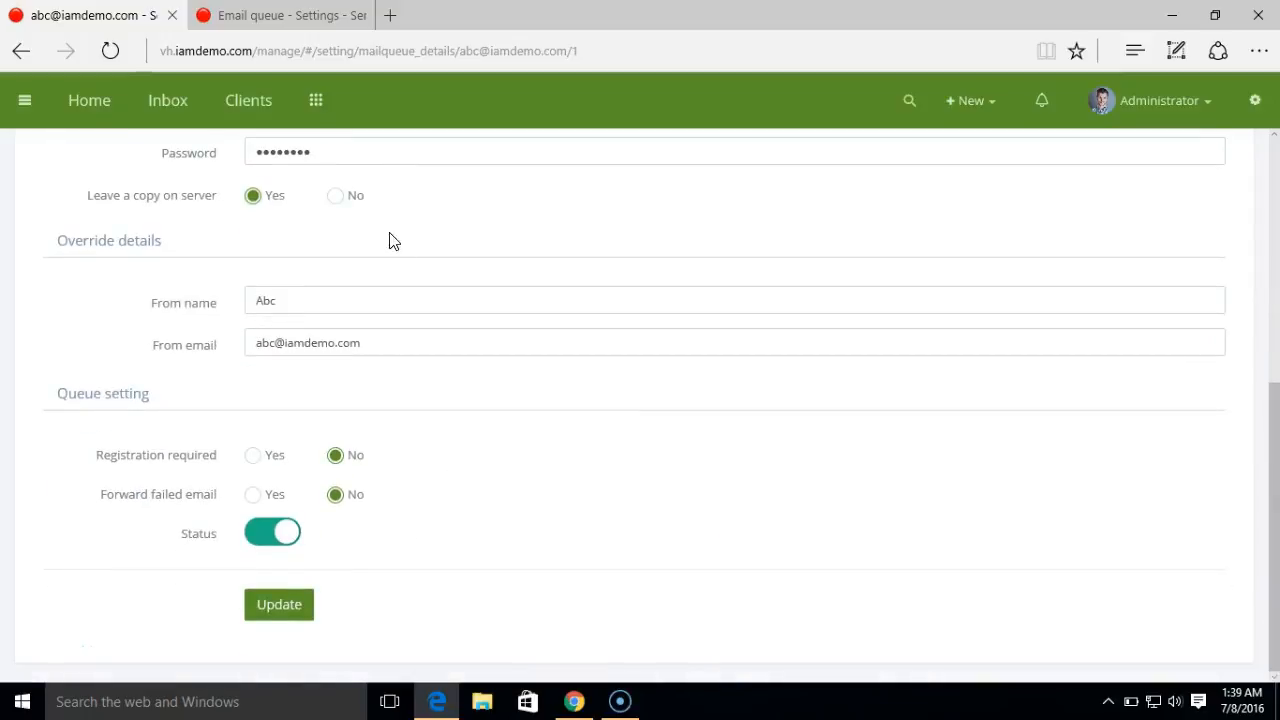
left_click_drag(1276, 541, 1277, 372)
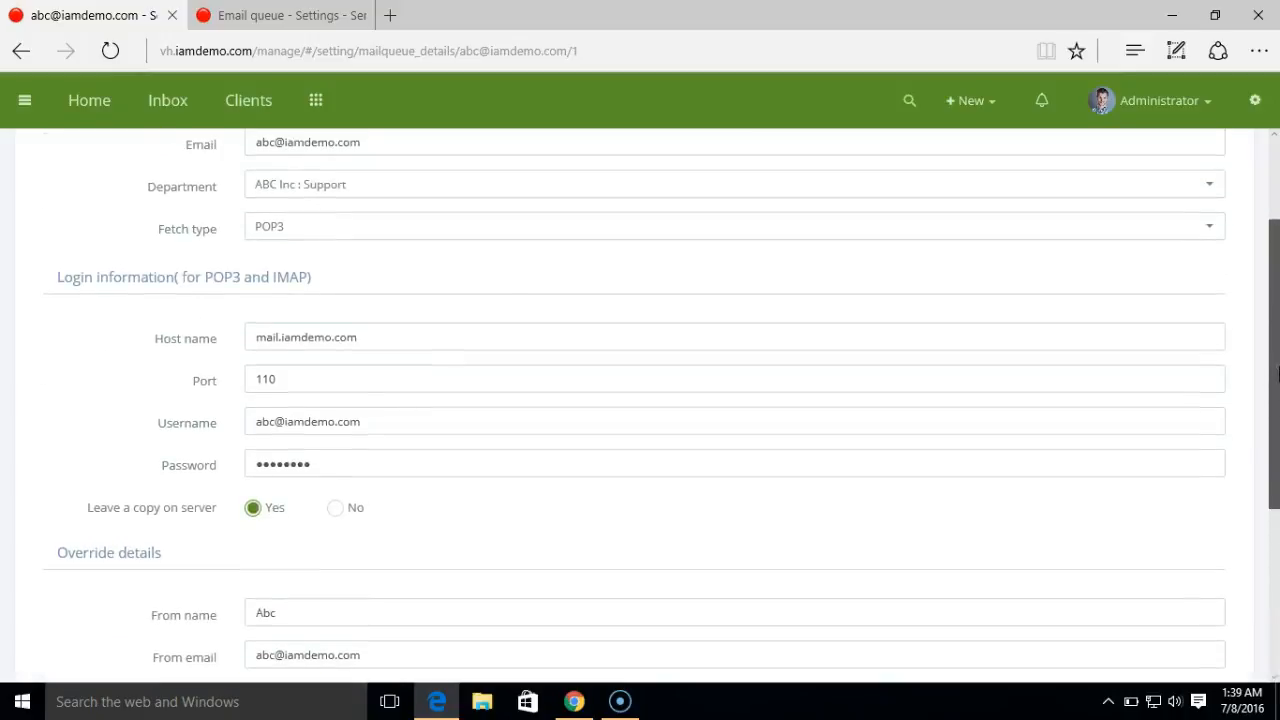
left_click(437, 238)
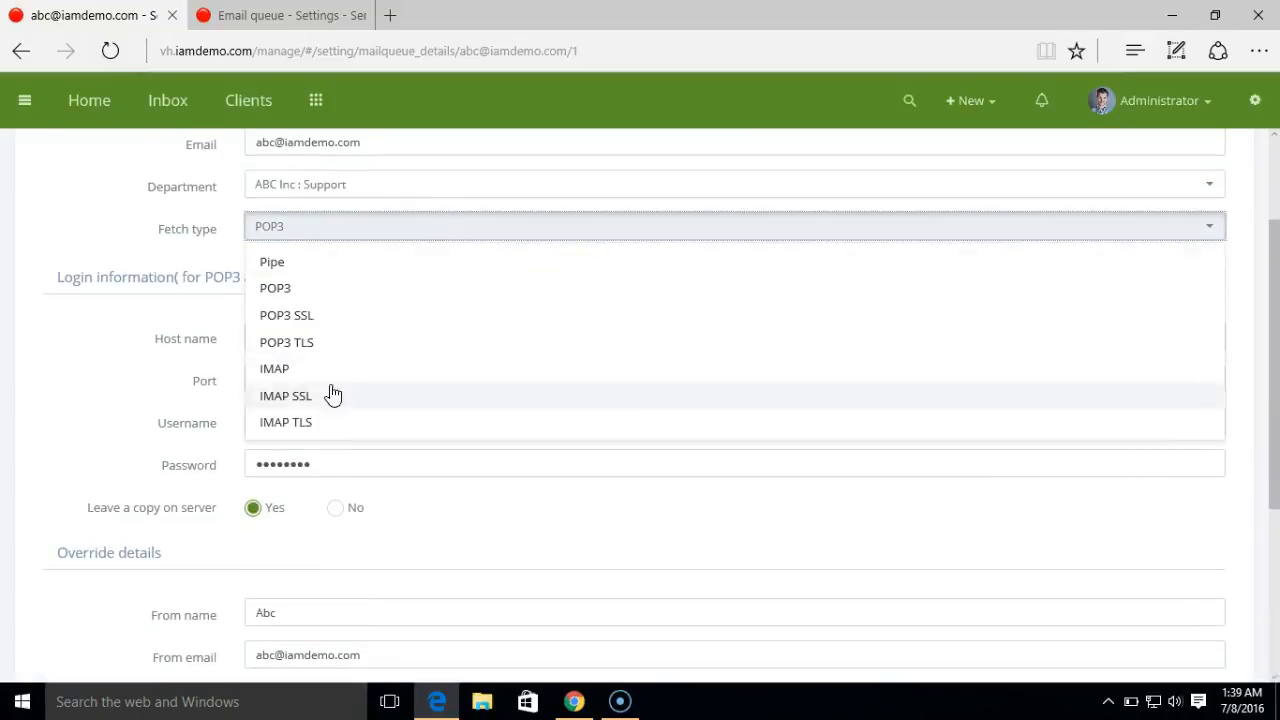
left_click(228, 366)
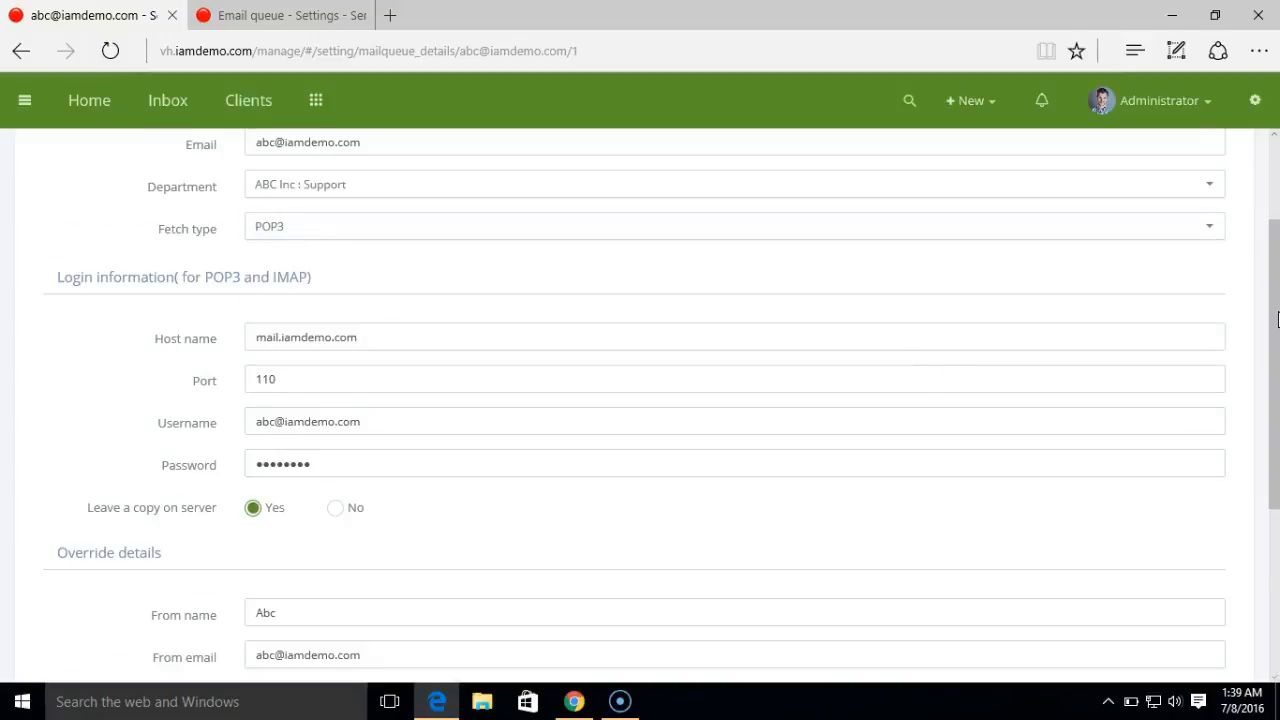
left_click_drag(1277, 318, 1234, 483)
left_click(289, 606)
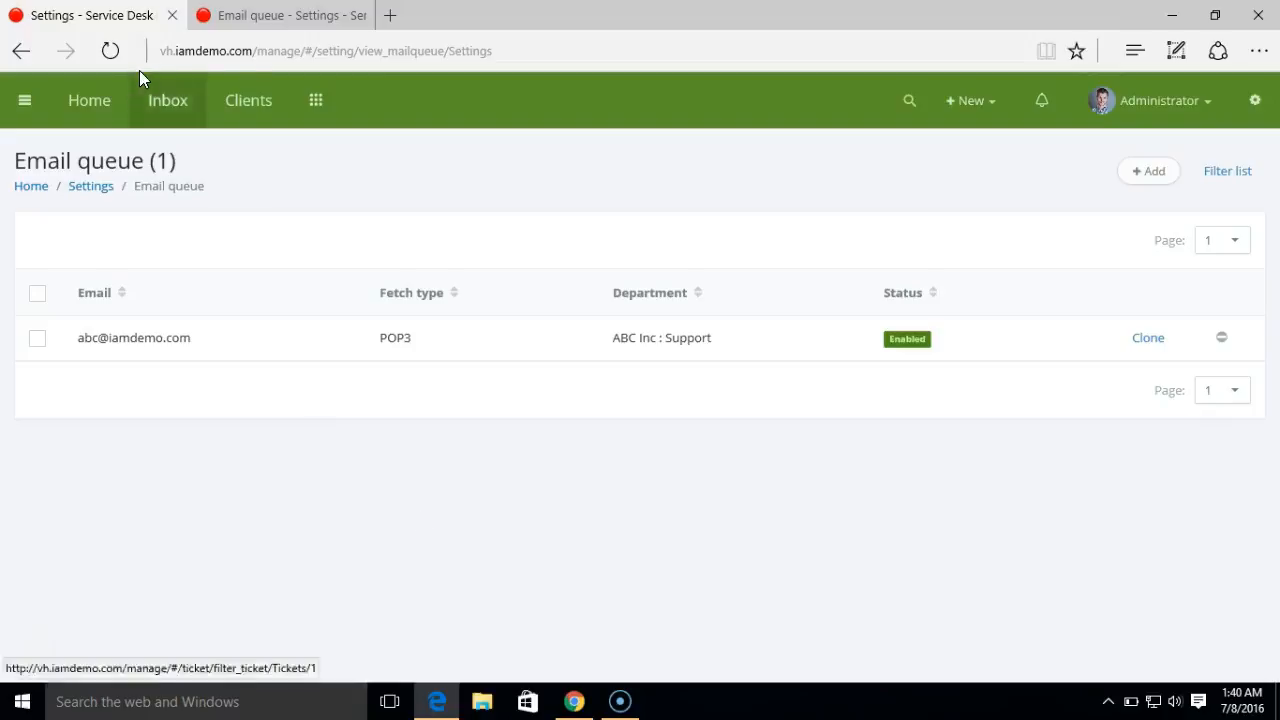
left_click(576, 709)
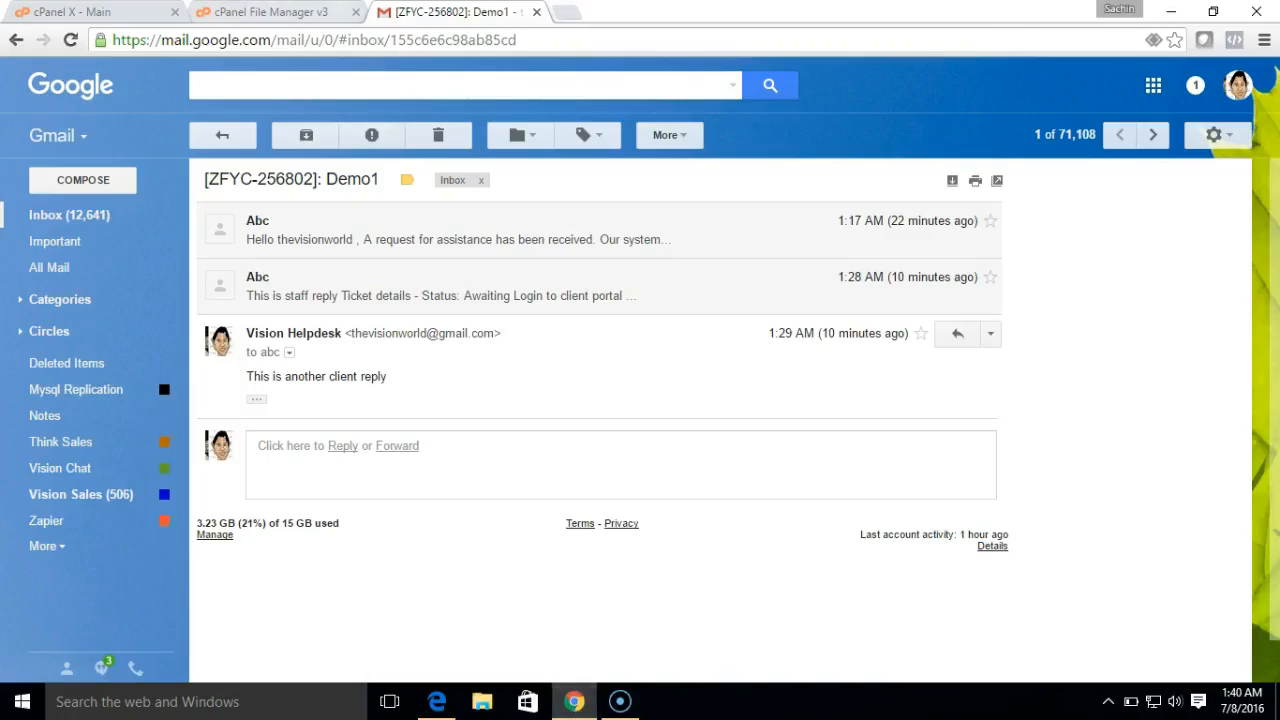
- Open the Cron Jobs page from the cPanel main page
key("ctrl+1")
left_click(553, 303)
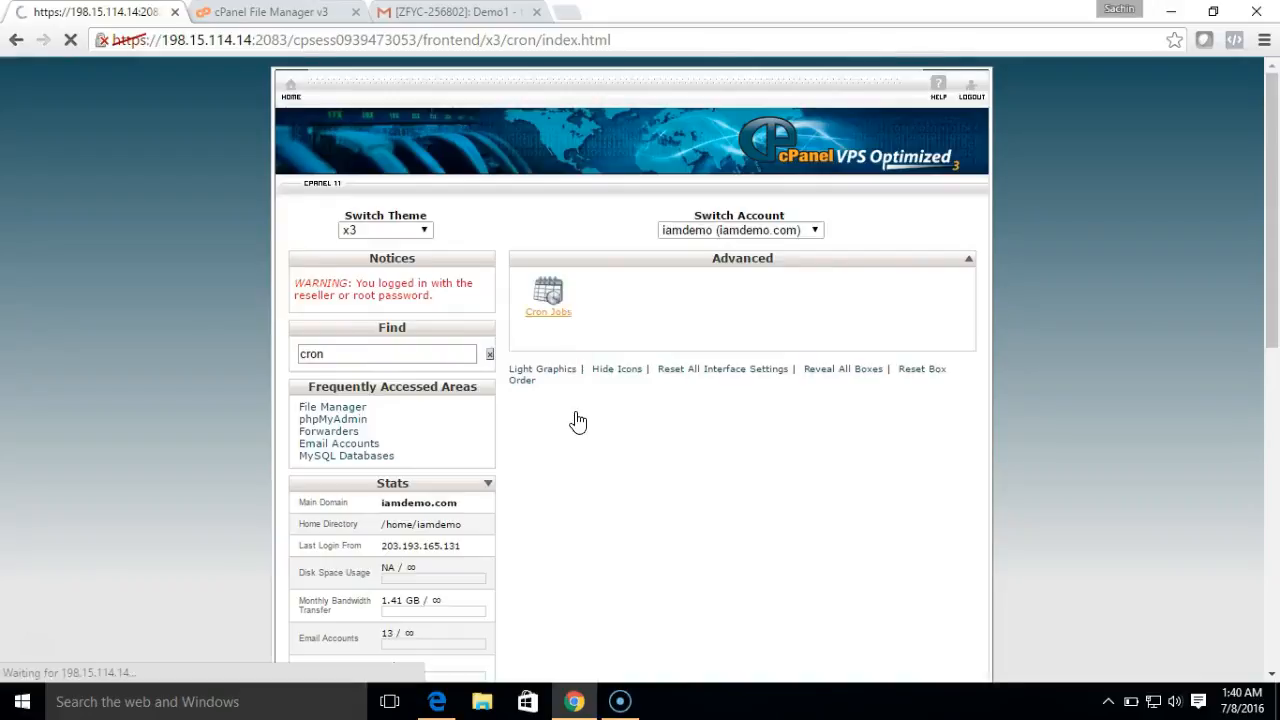
scroll(660, 443, "down", 1)
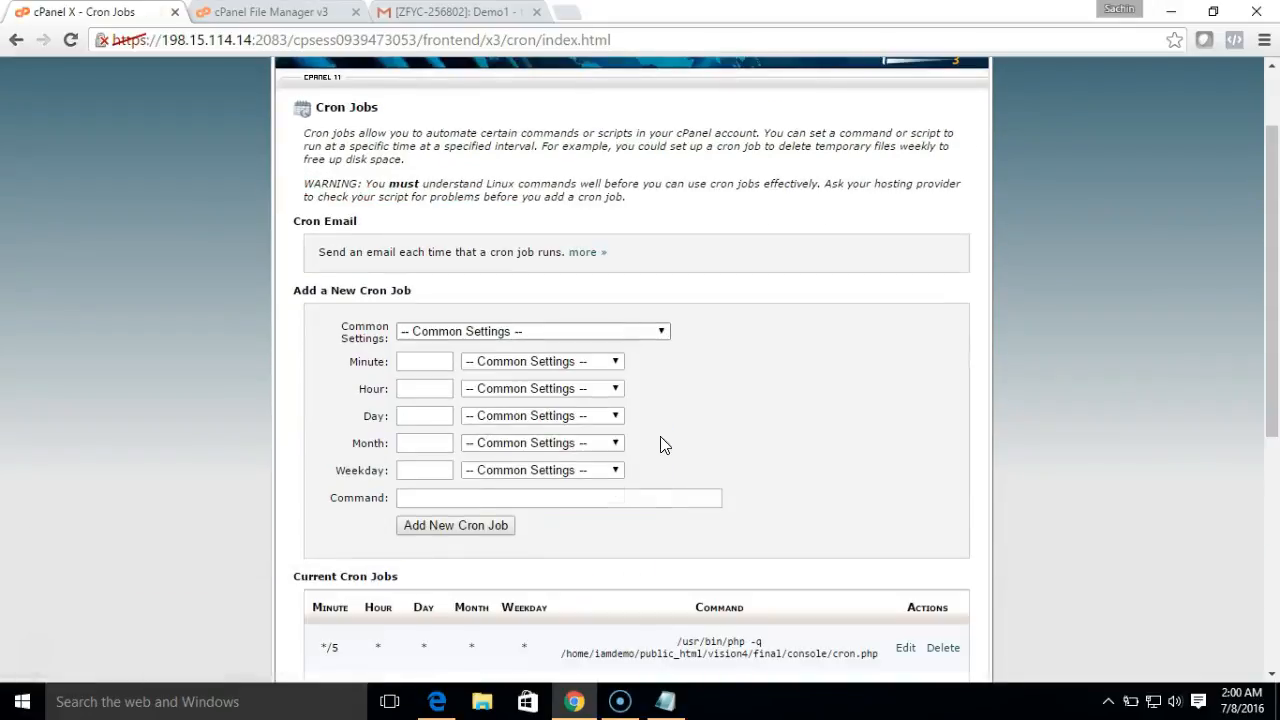
- Set Common Settings to Once Per Five Minutes and bring up the Notepad cron command
left_click(627, 330)
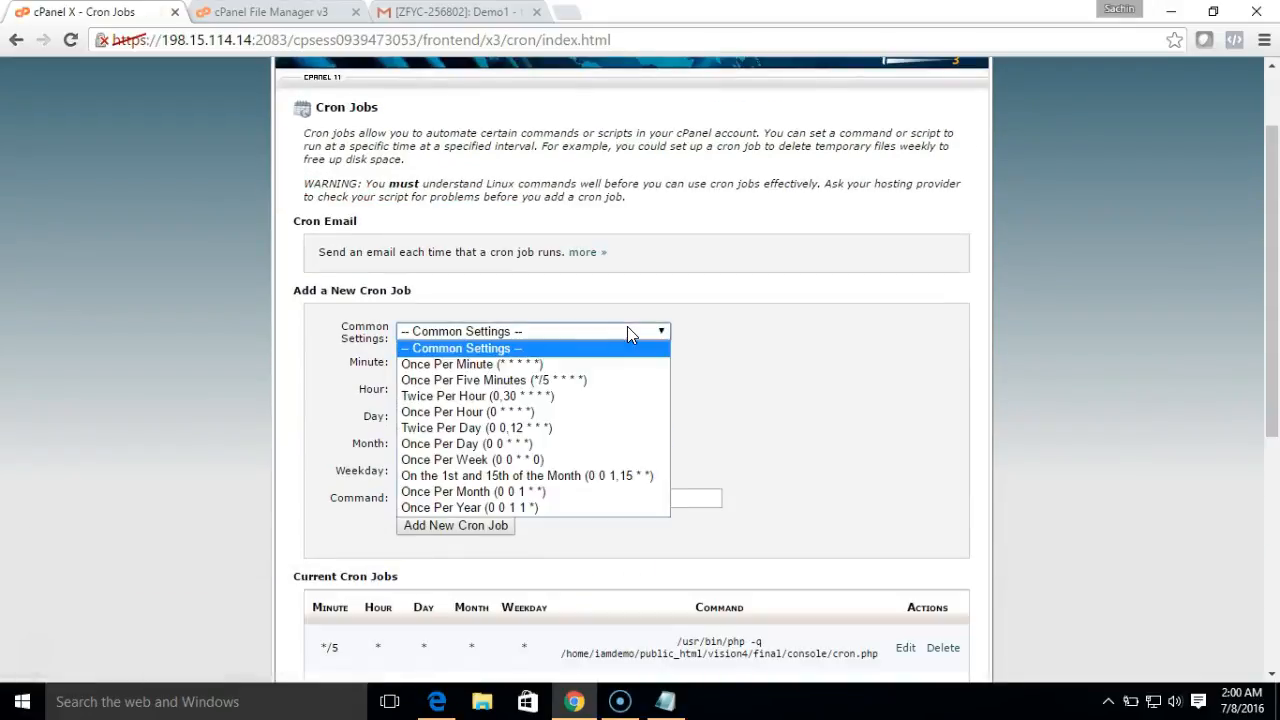
left_click(584, 381)
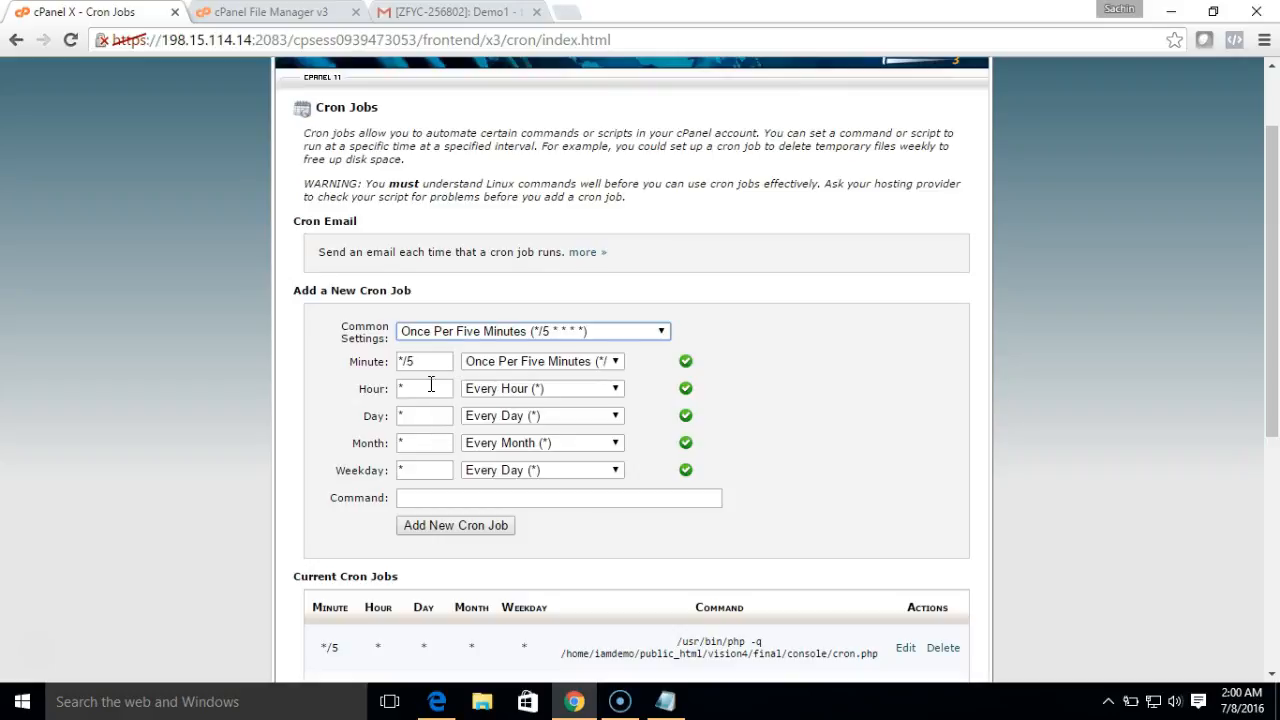
left_click(426, 497)
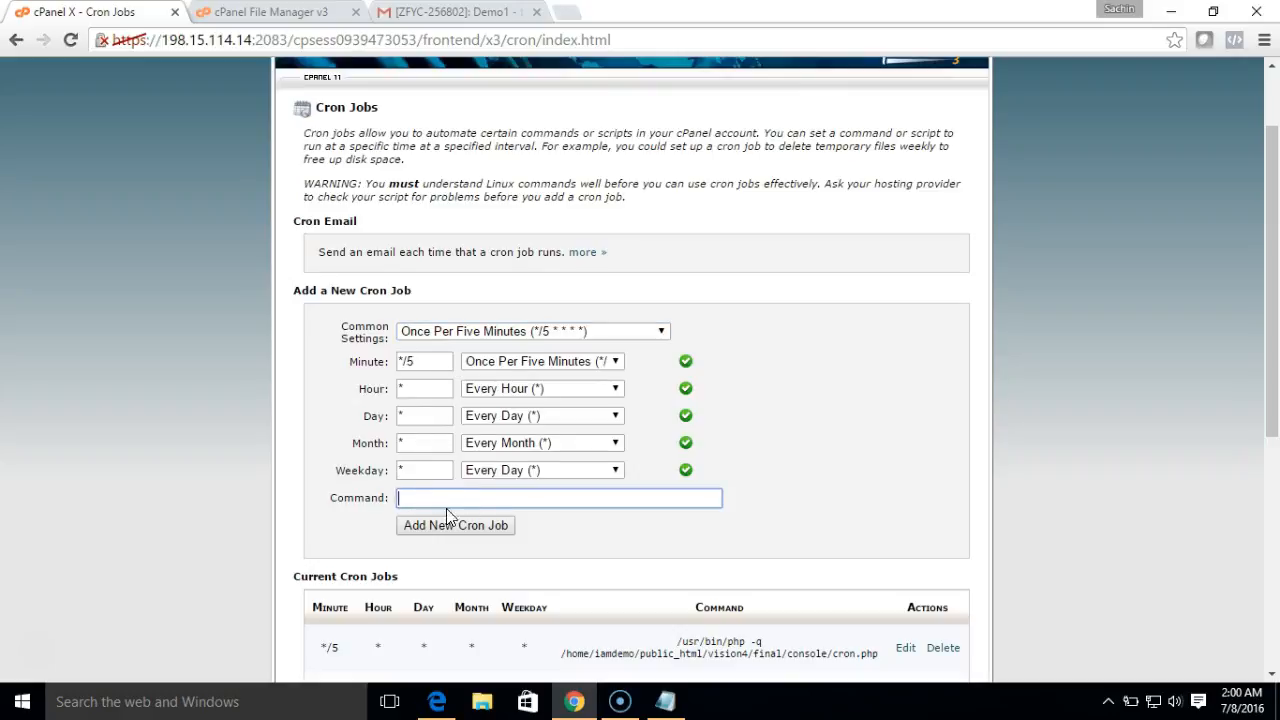
left_click(665, 701)
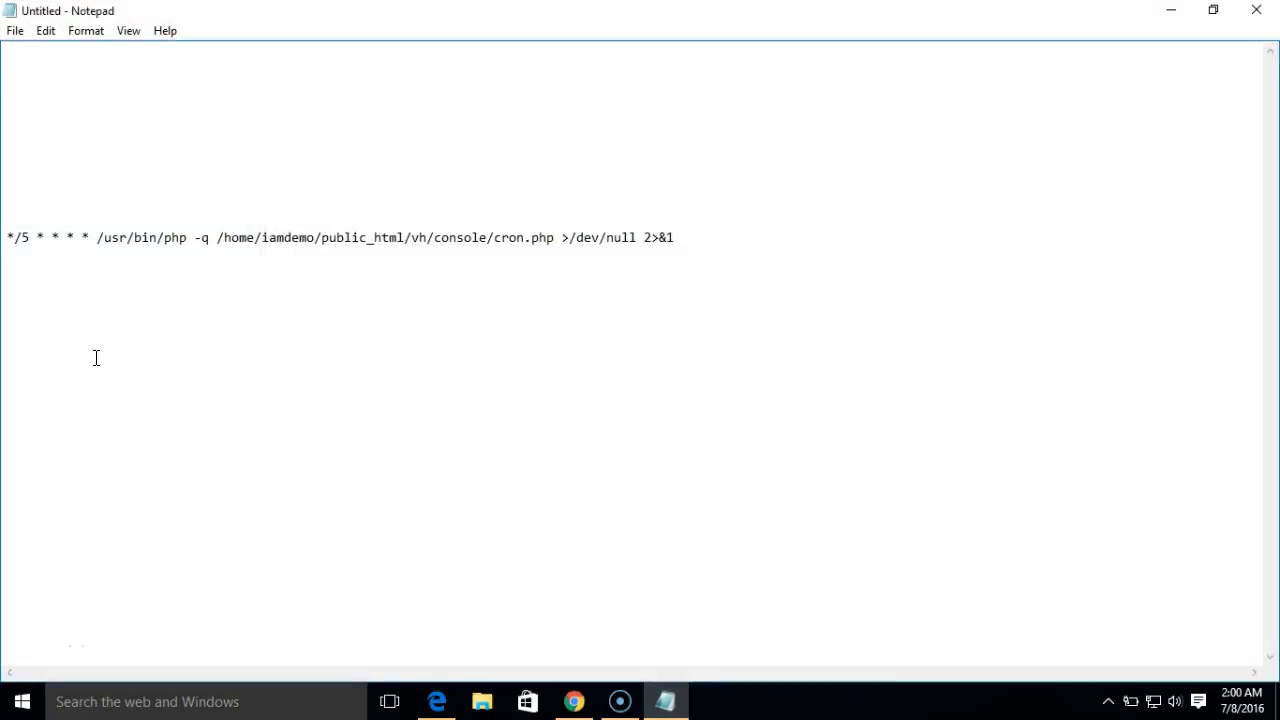
- Select the full /usr/bin/php cron.php command line in Notepad
left_click_drag(98, 240, 182, 238)
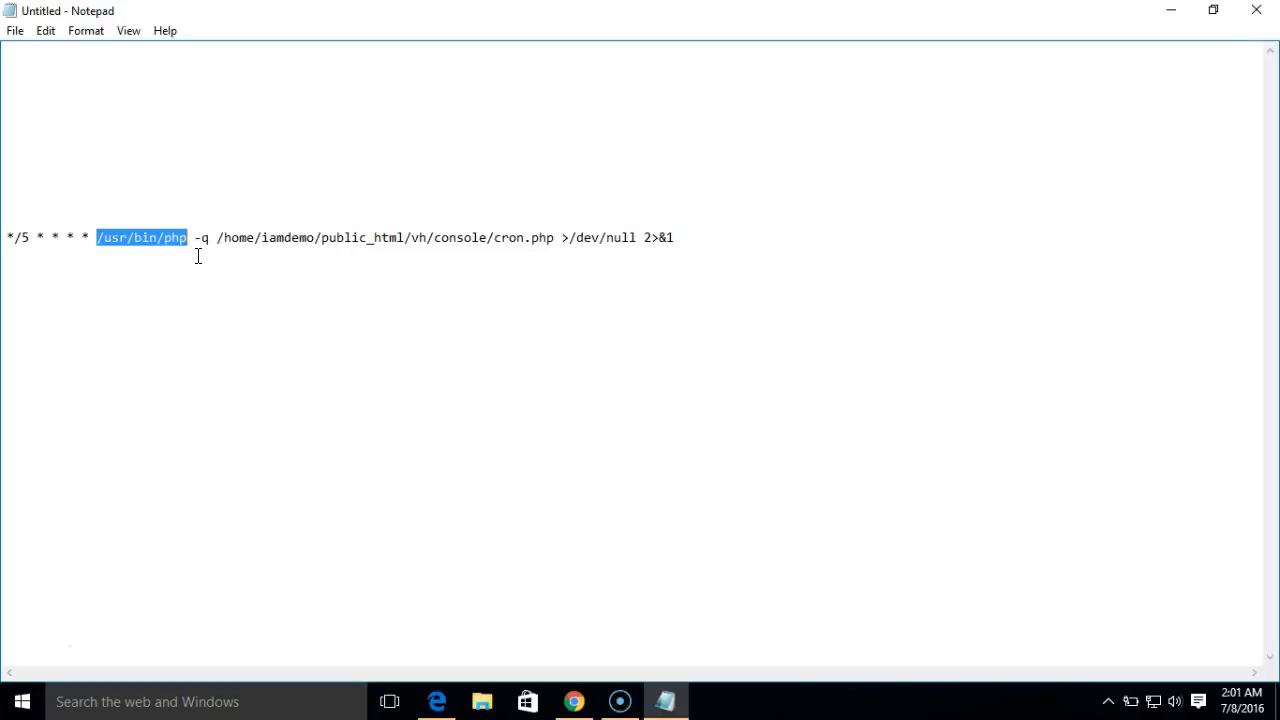
left_click(198, 256)
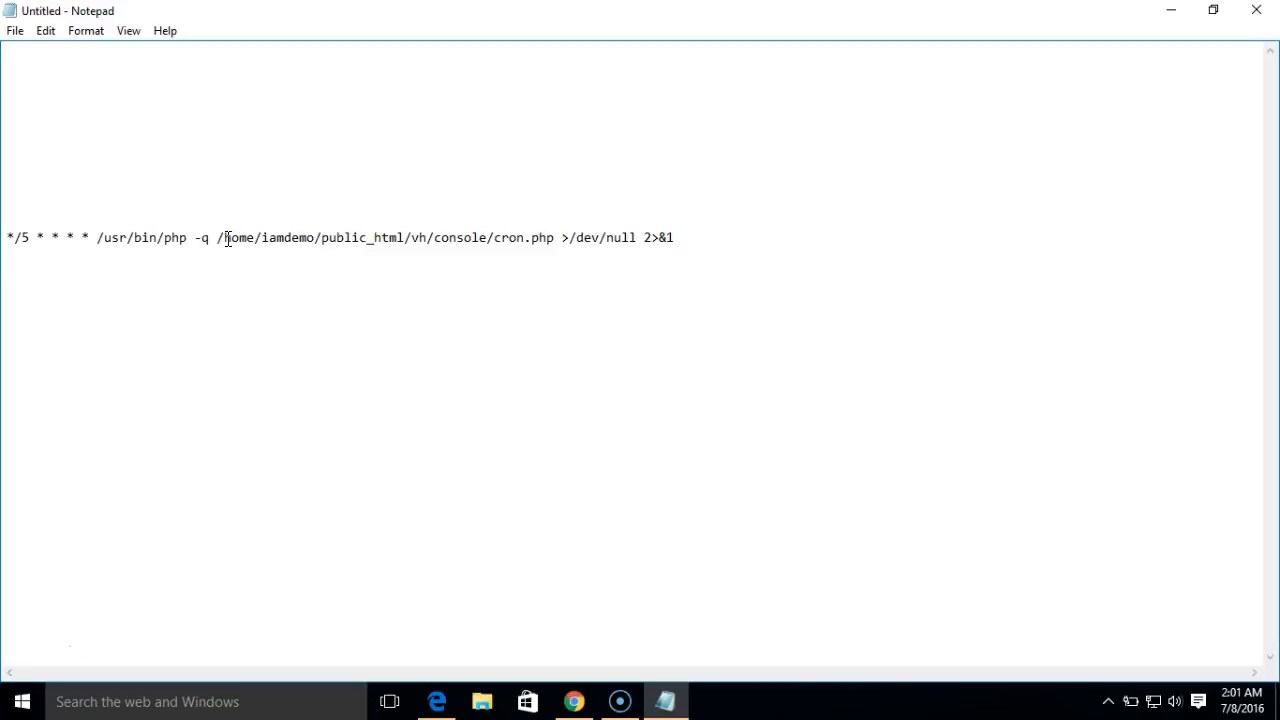
left_click_drag(219, 238, 558, 236)
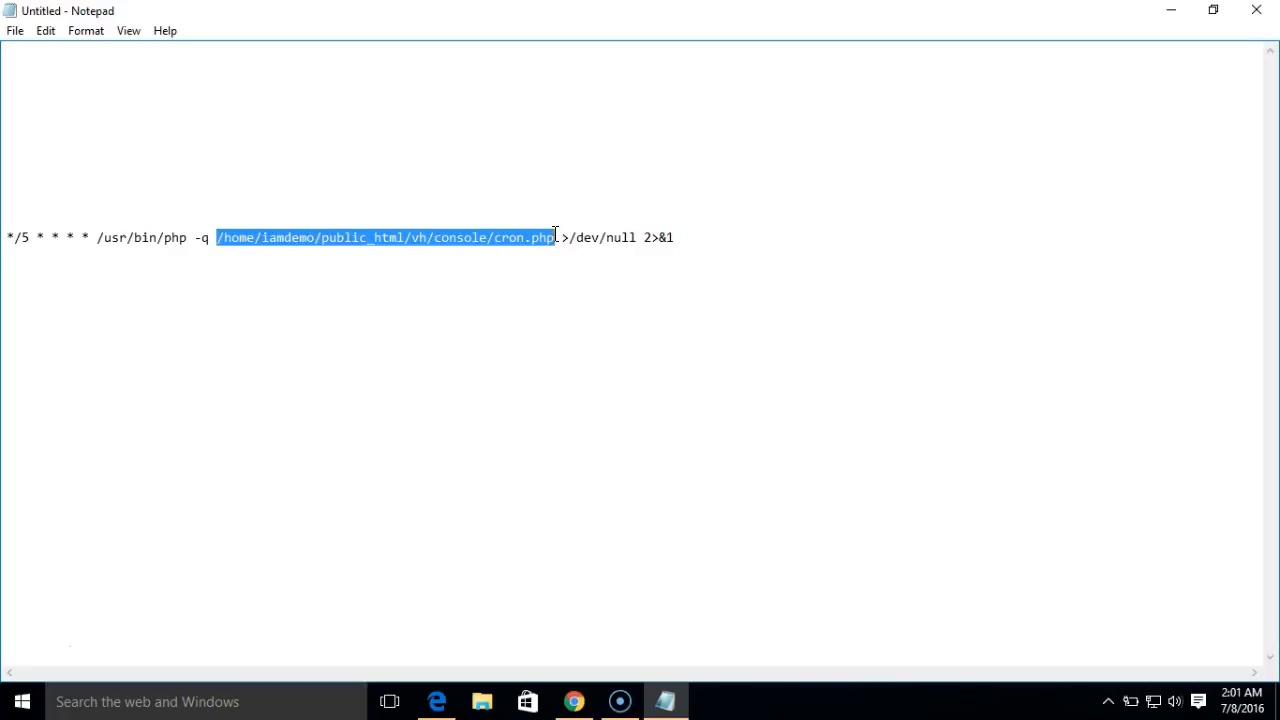
left_click(241, 254)
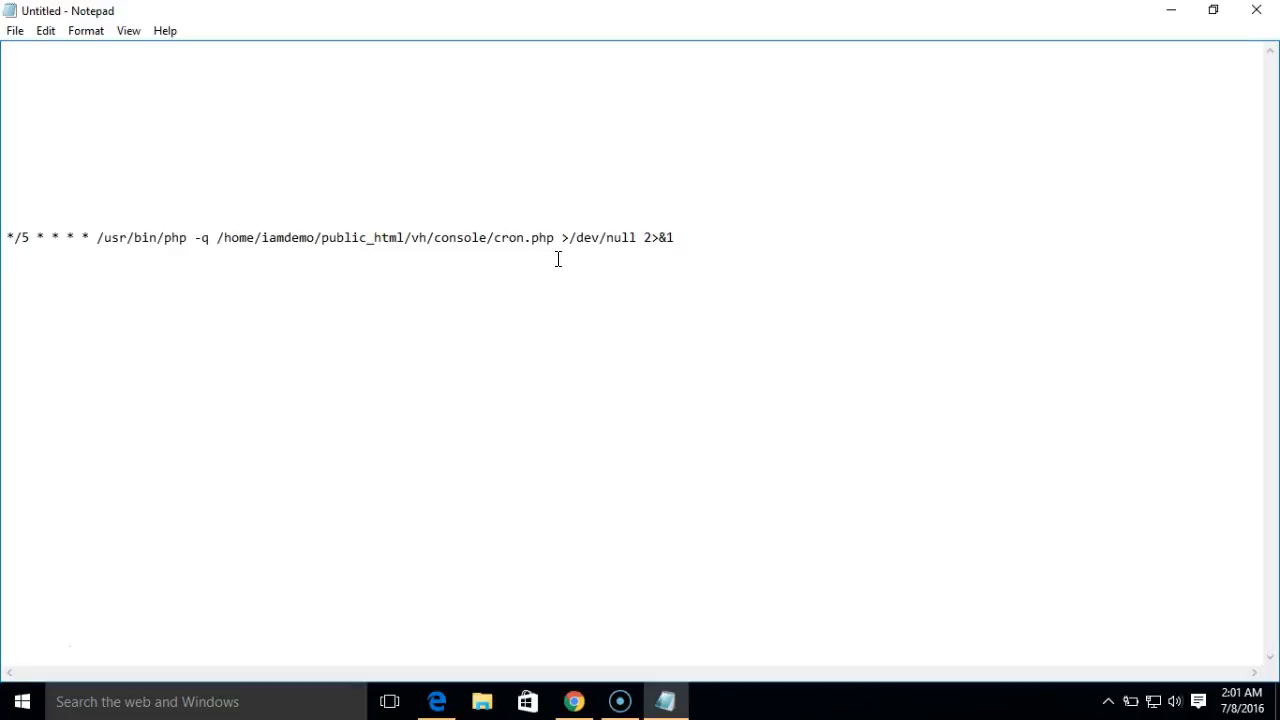
left_click_drag(683, 239, 100, 240)
key("ctrl+c")
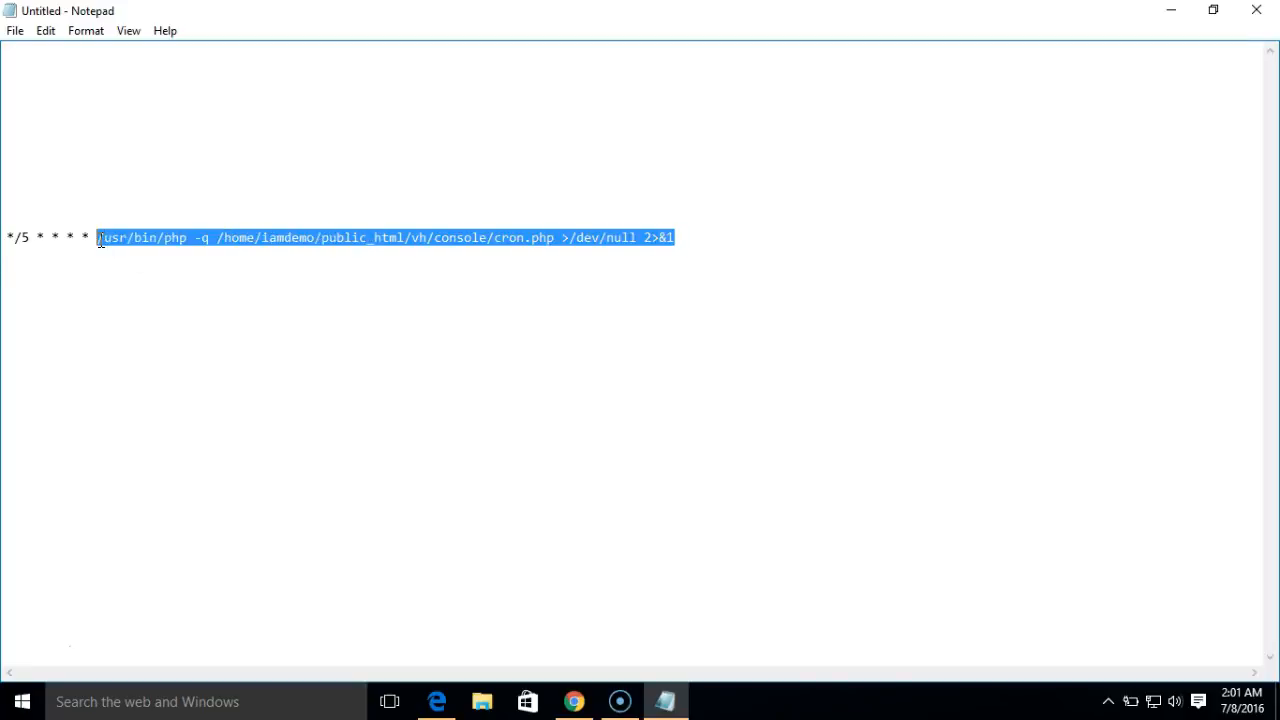
- Paste the command into cPanel's Command field and add the five-minute cron job
left_click(573, 701)
left_click(540, 498)
key("ctrl+v")
left_click(456, 527)
- Check the vh/console/cron.php entry under Current Cron Jobs, then return to Vision Helpdesk
left_click_drag(1275, 307, 1249, 640)
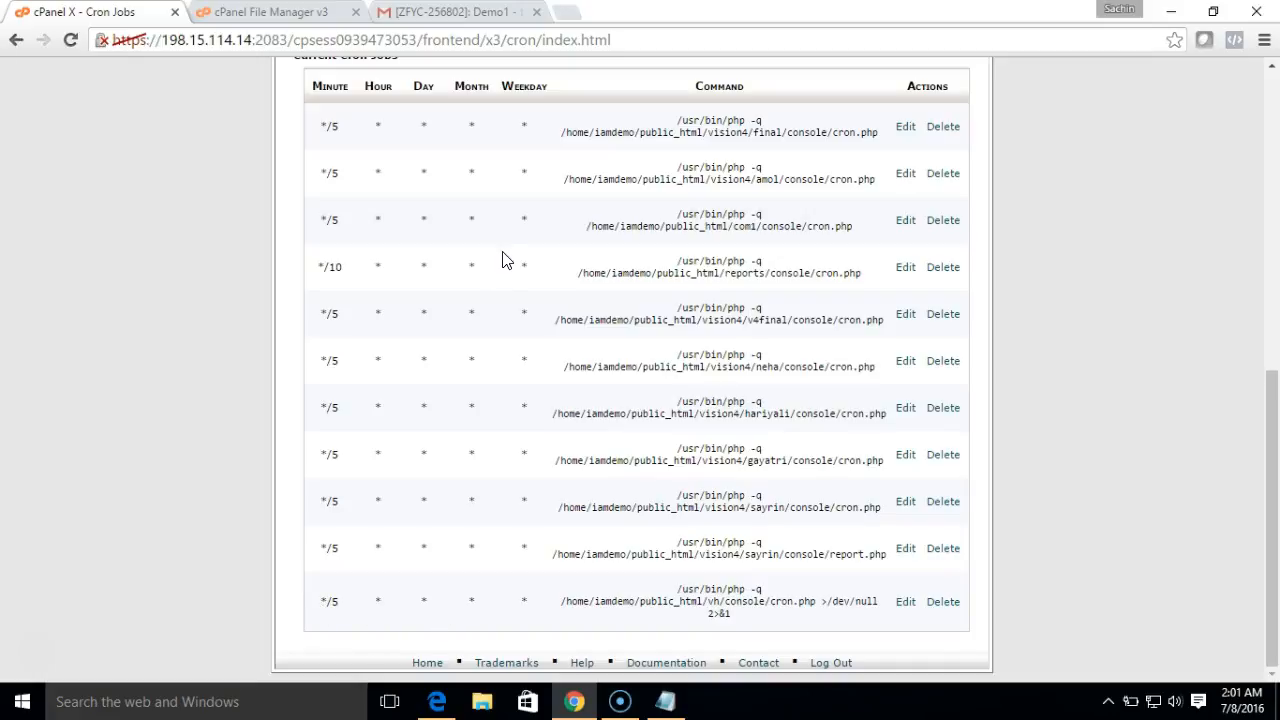
left_click(436, 703)
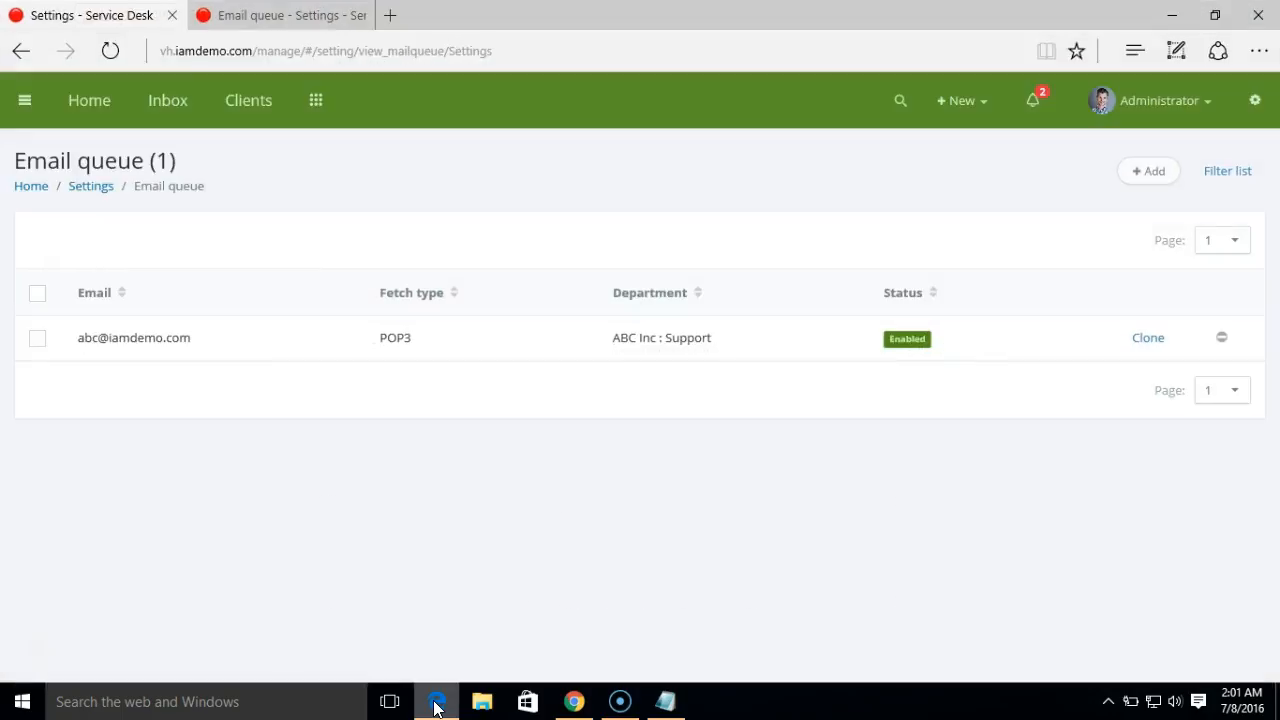
- View the 13-ticket inbox, then paste the helpdesk base address into a new browser tab
left_click(178, 108)
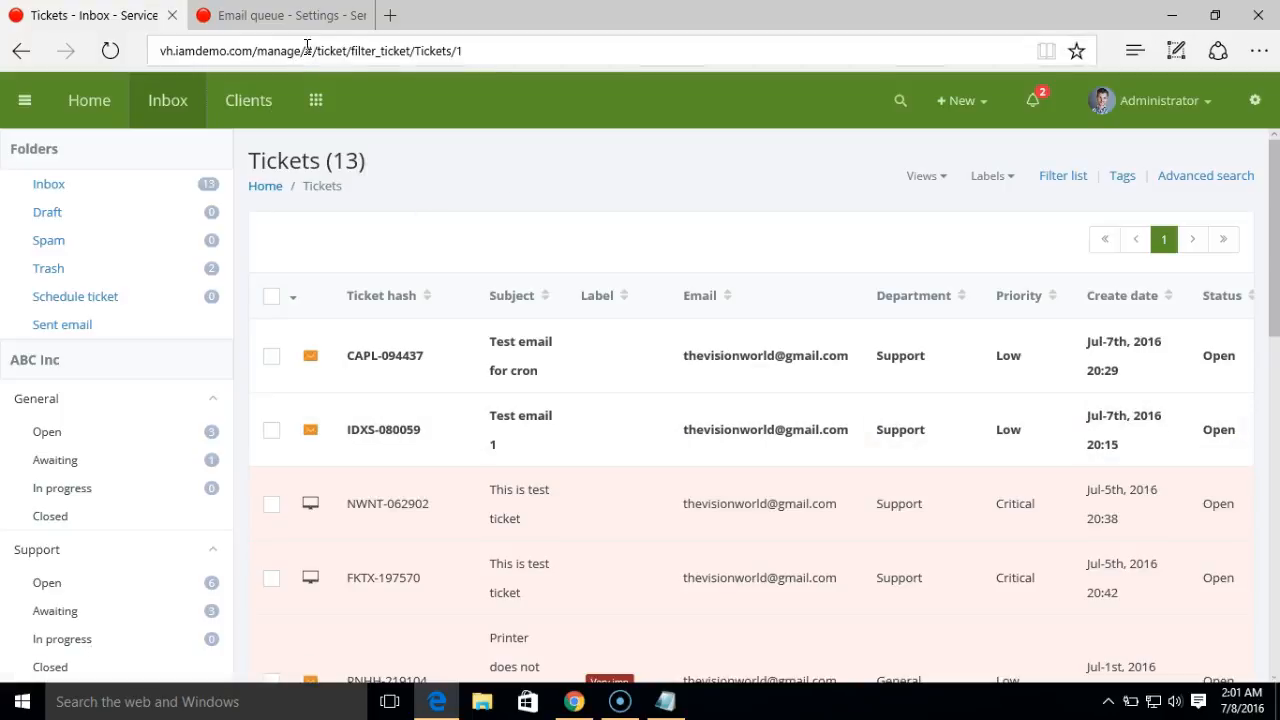
left_click_drag(257, 50, 197, 44)
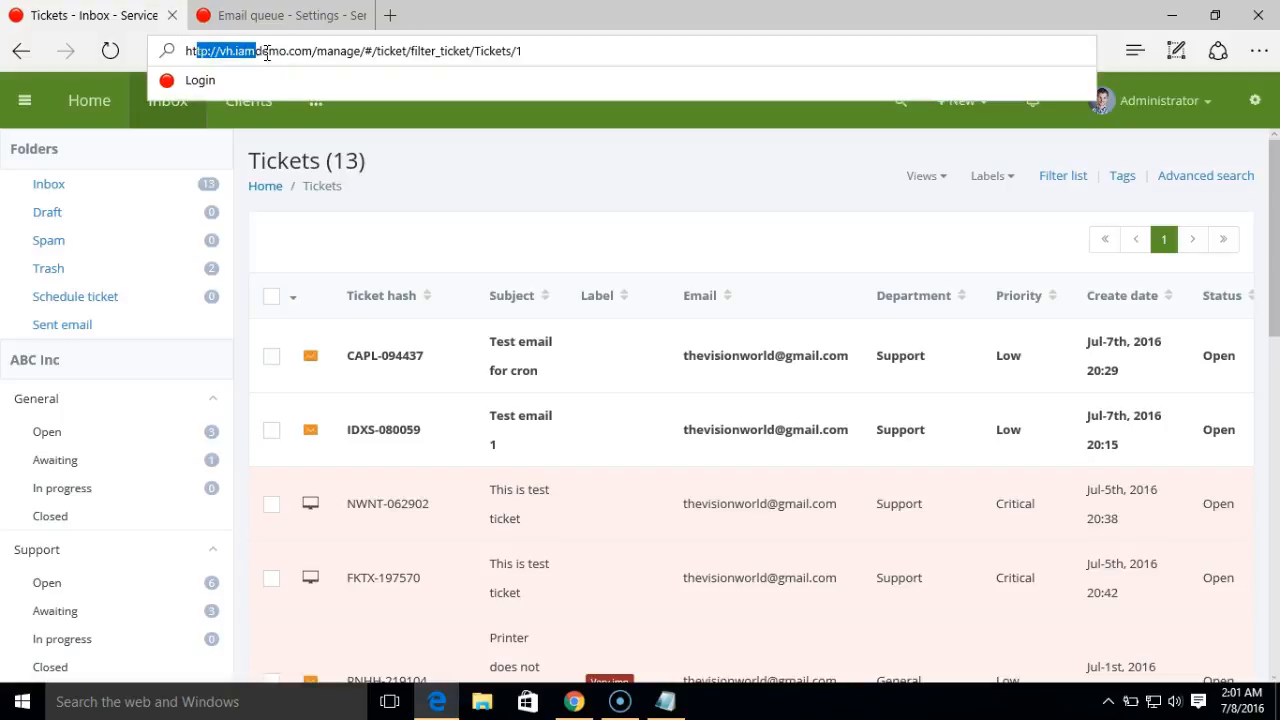
left_click_drag(319, 51, 172, 51)
key("ctrl+c")
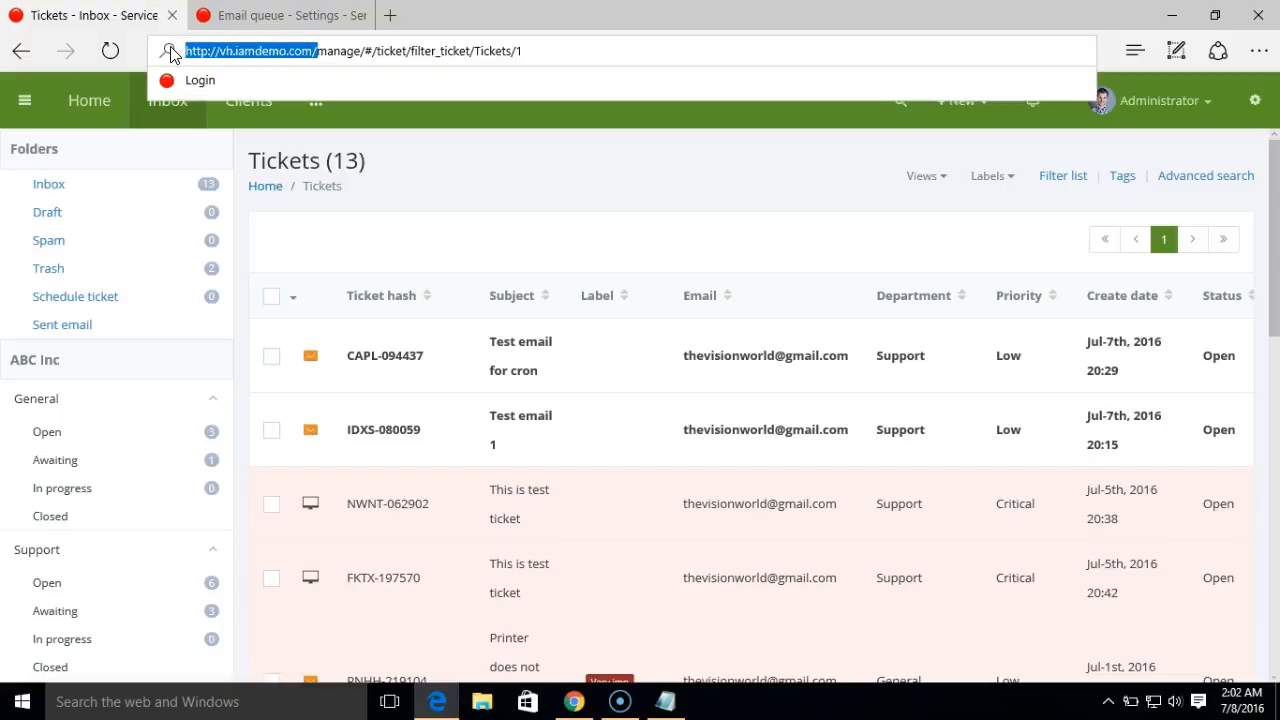
left_click(567, 193)
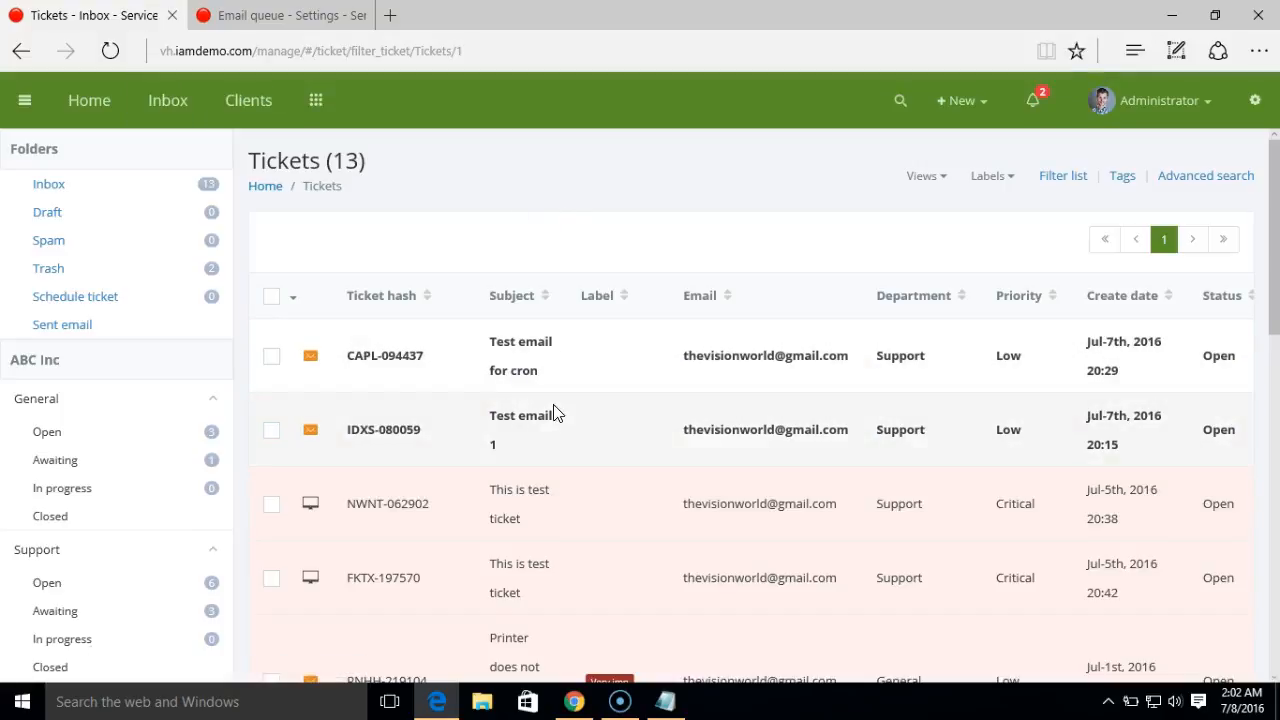
left_click_drag(307, 48, 189, 46)
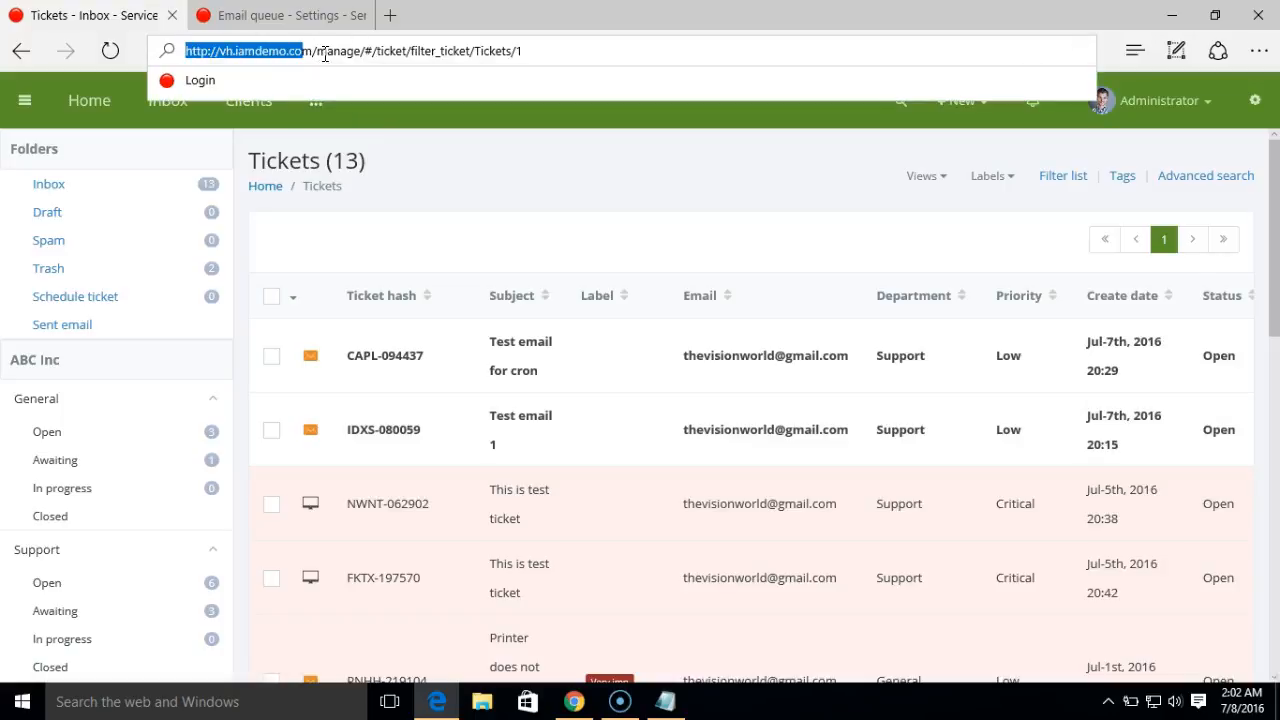
left_click_drag(319, 50, 184, 46)
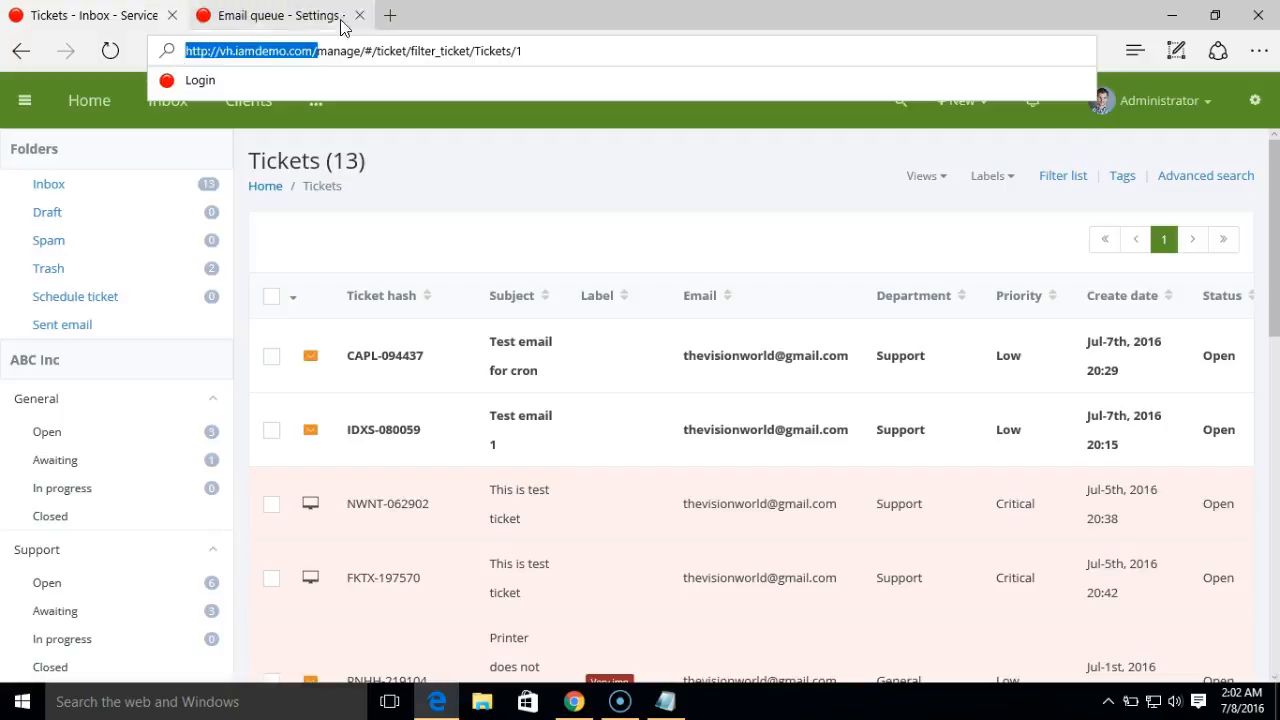
left_click(391, 16)
key("ctrl+v")
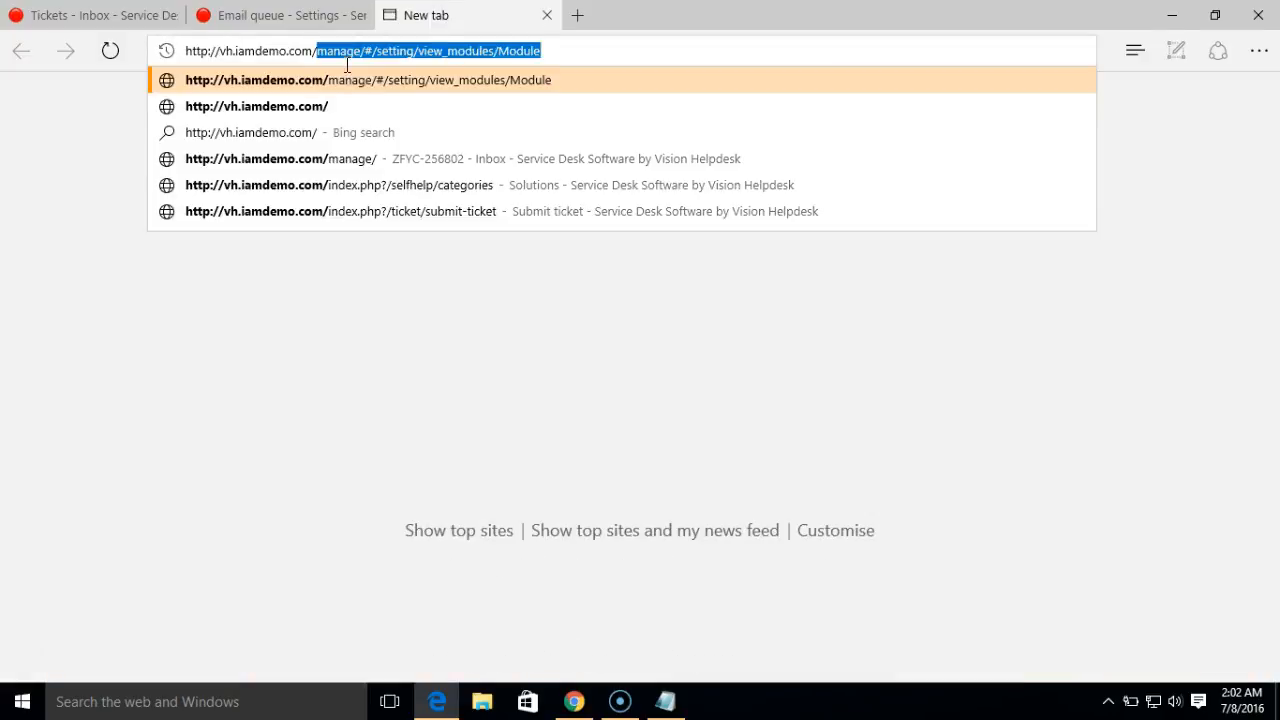
- Load console/cron.php after the base URL to fetch mail, then go back to the Tickets inbox
key("BackSpace")
type("console/cron.php")
key("Return")
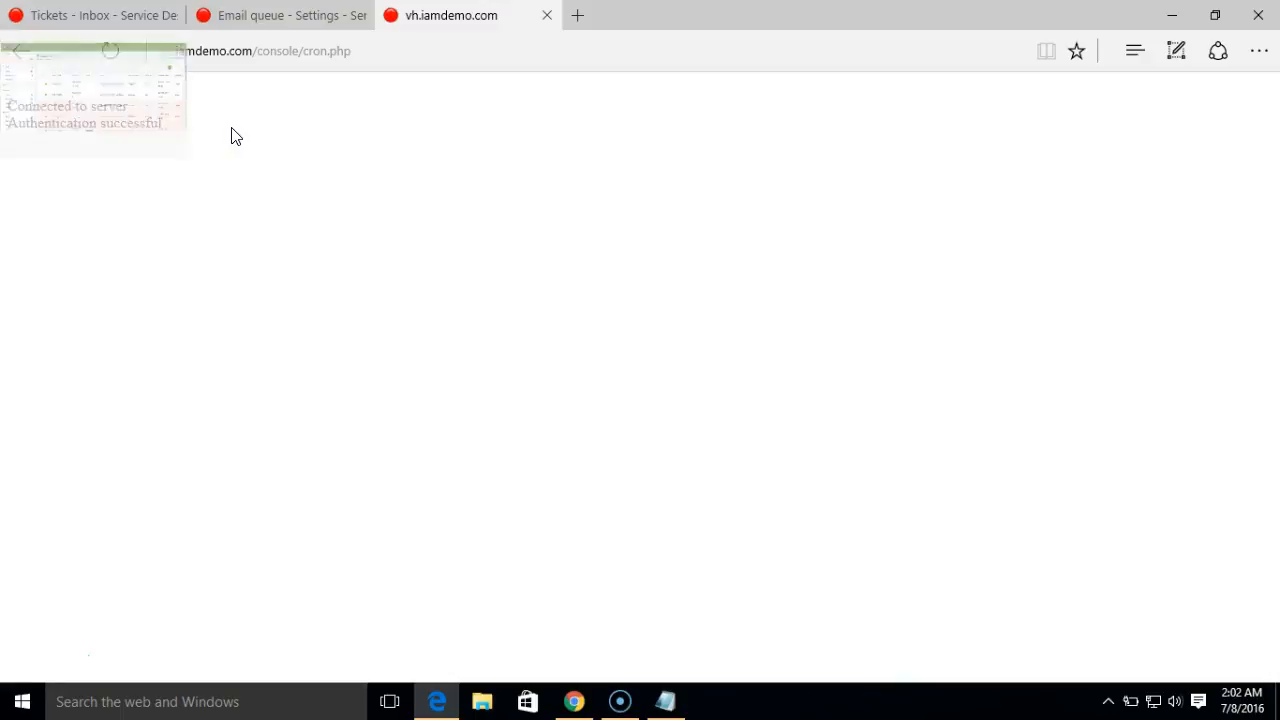
left_click(373, 61)
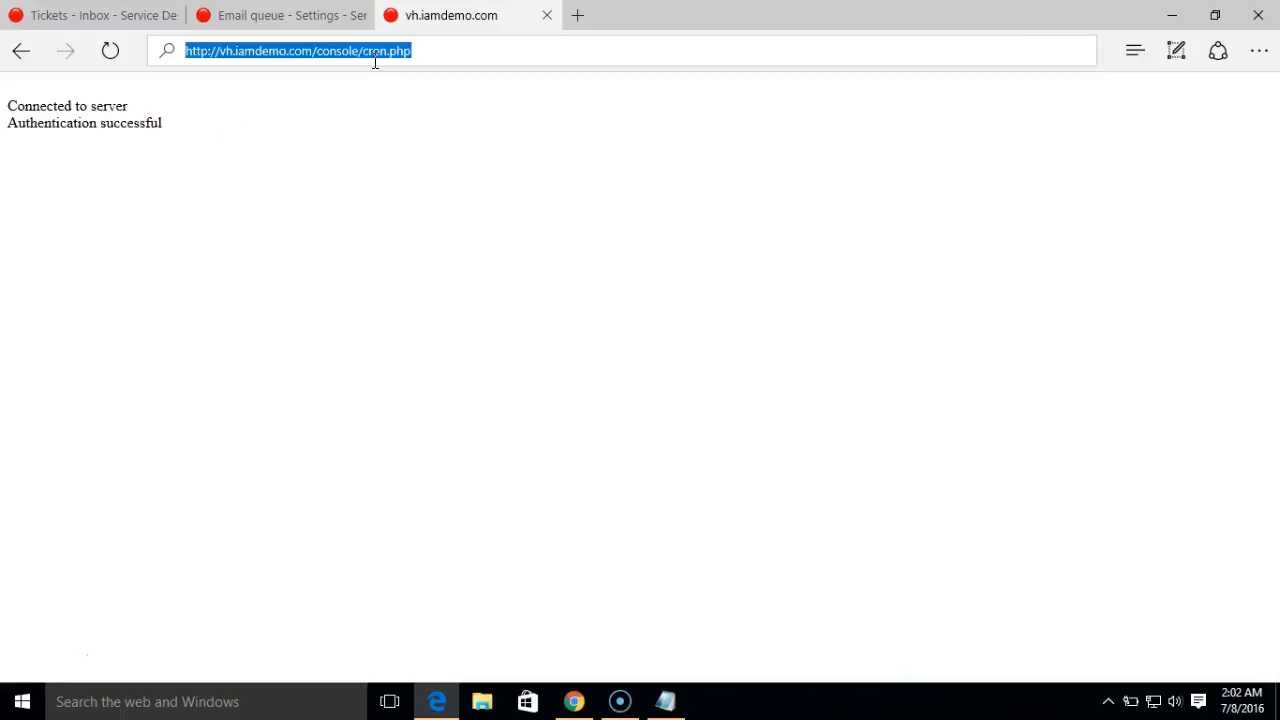
left_click(116, 28)
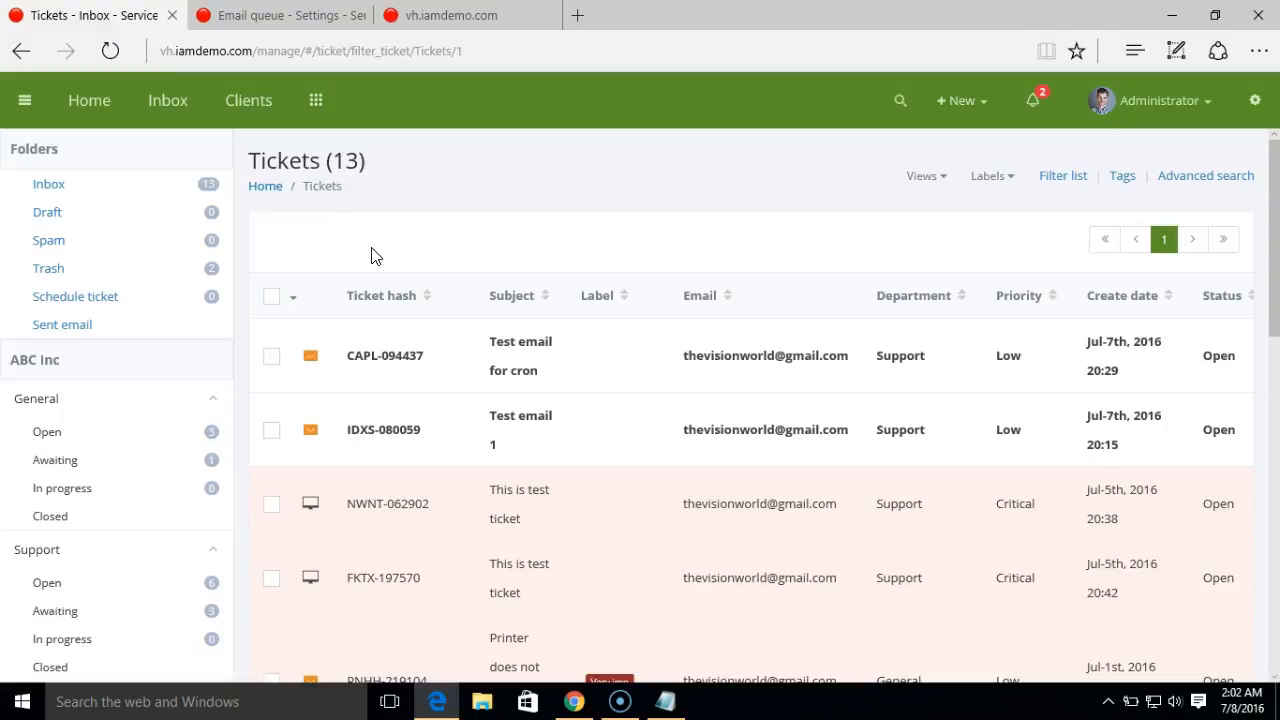
- Read ticket CAPL-094437 'Test email for cron', then return to the Email queue settings list
left_click(398, 357)
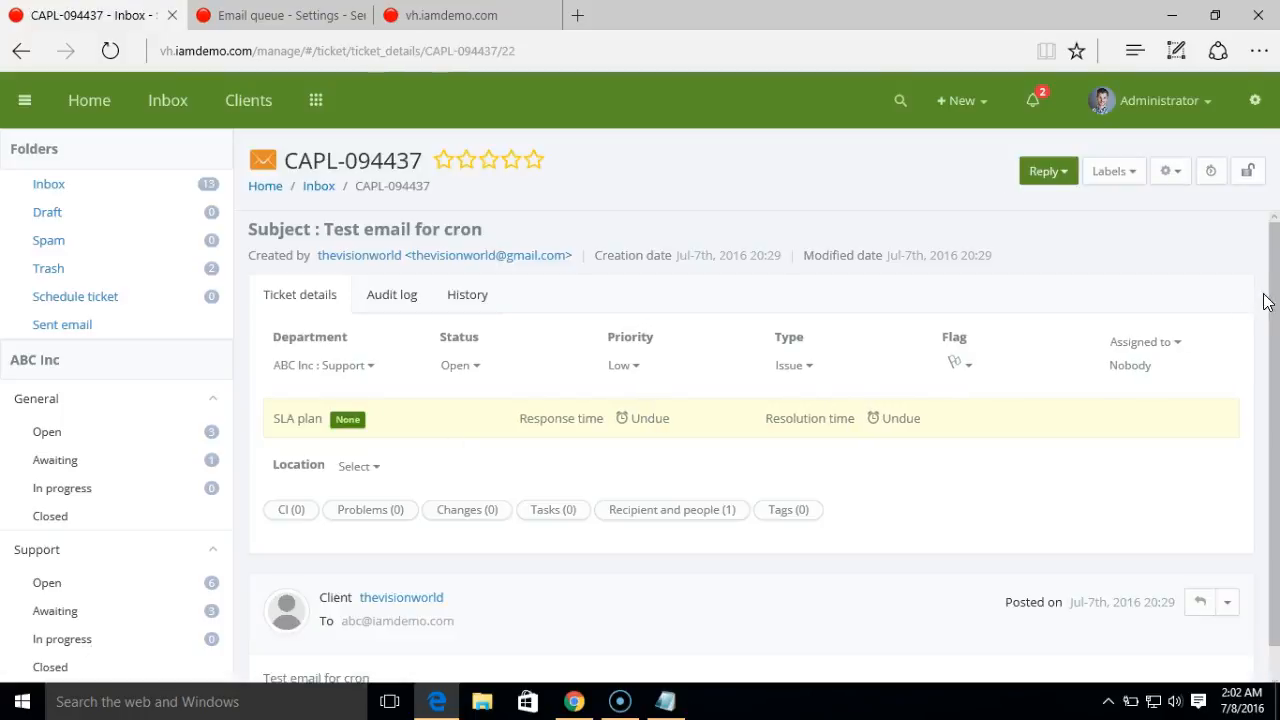
left_click_drag(1278, 285, 1278, 350)
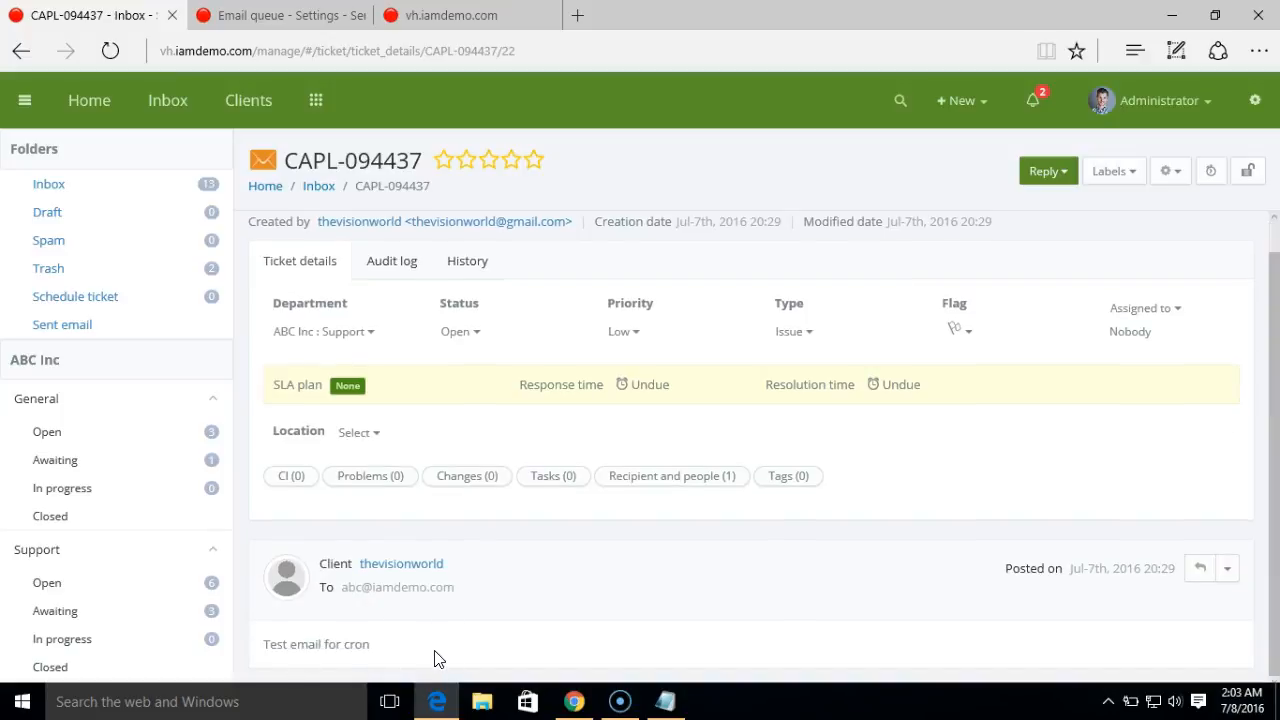
left_click(320, 187)
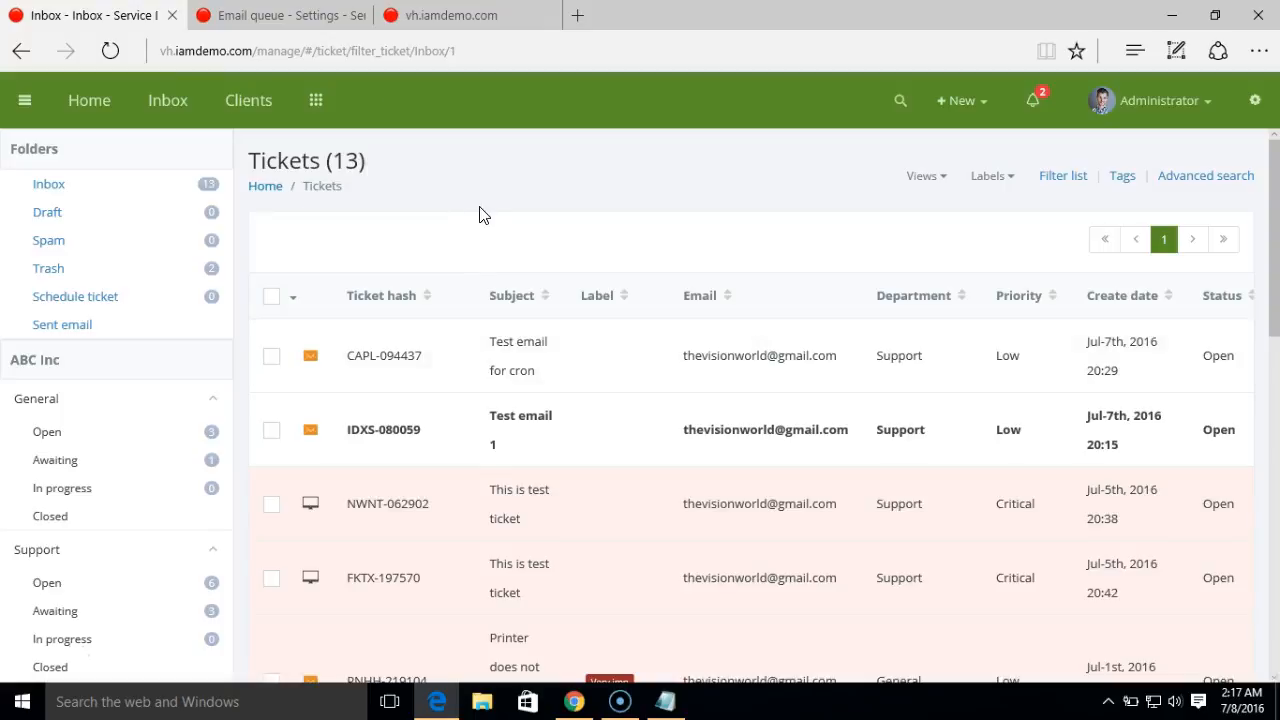
left_click(280, 17)
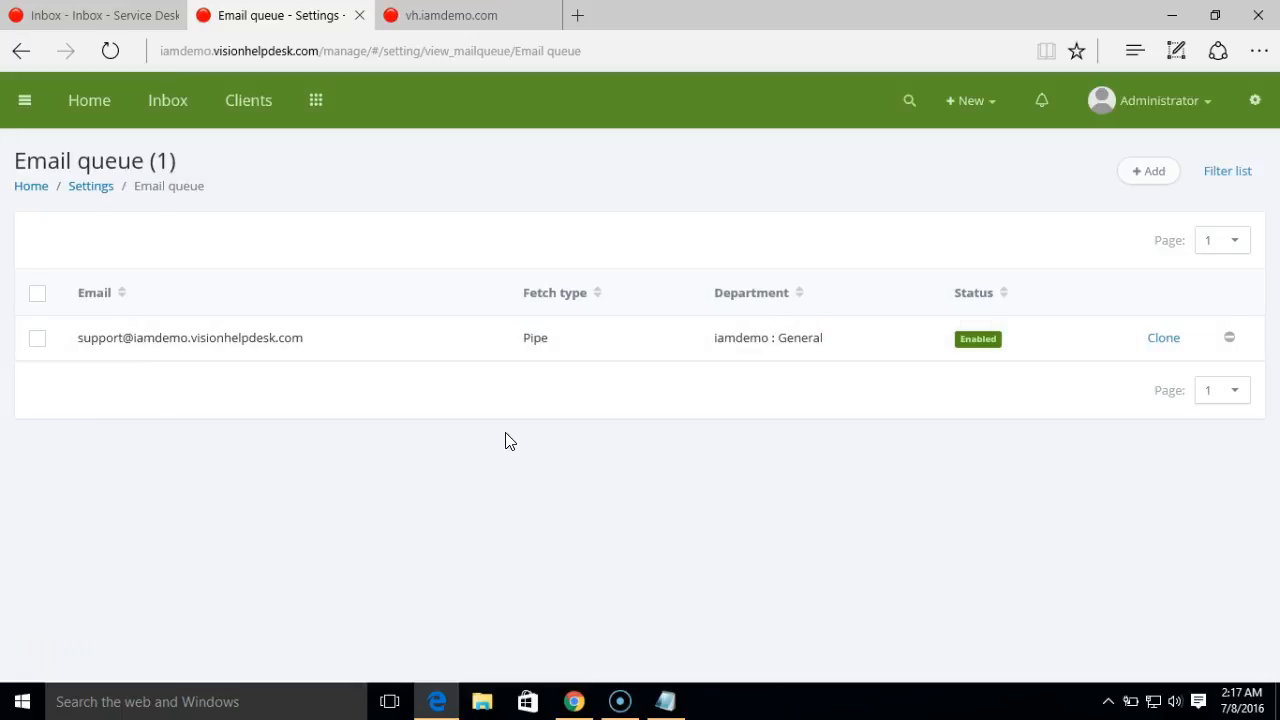
- Start a new email queue for the abc mailbox, assigned to iamdemo :: General
left_click(1142, 179)
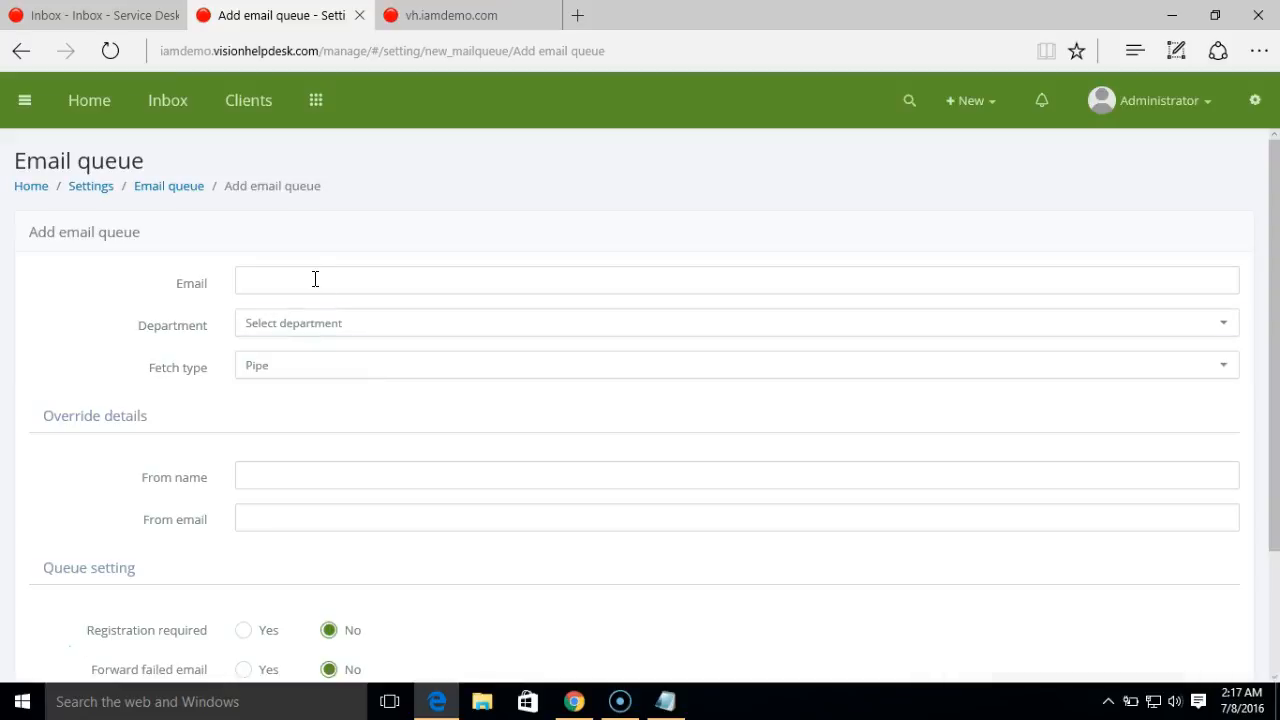
left_click(315, 280)
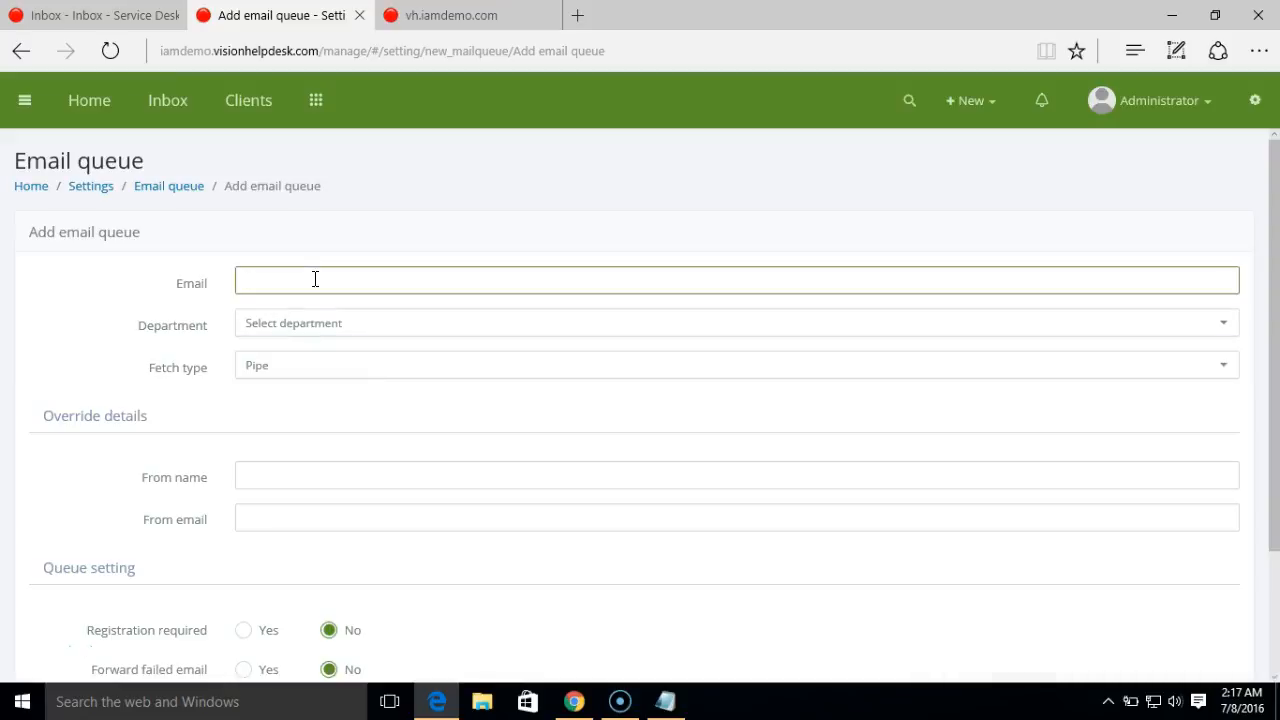
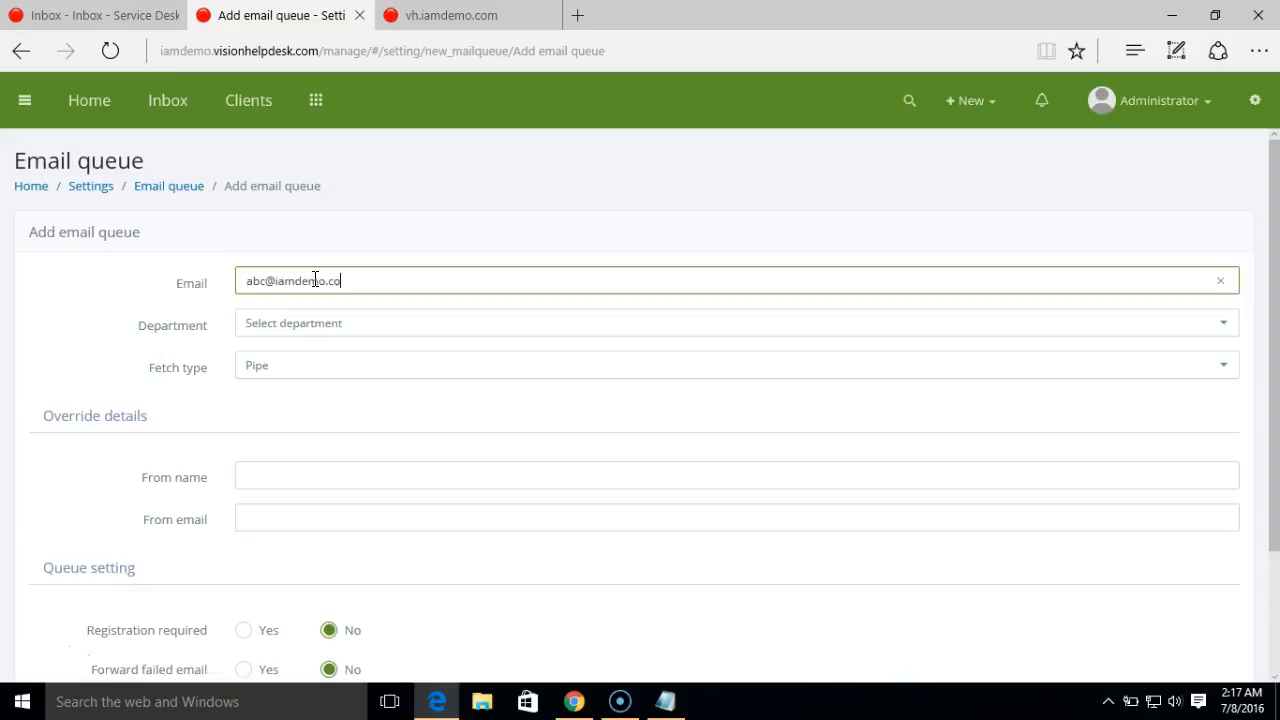
left_click(360, 340)
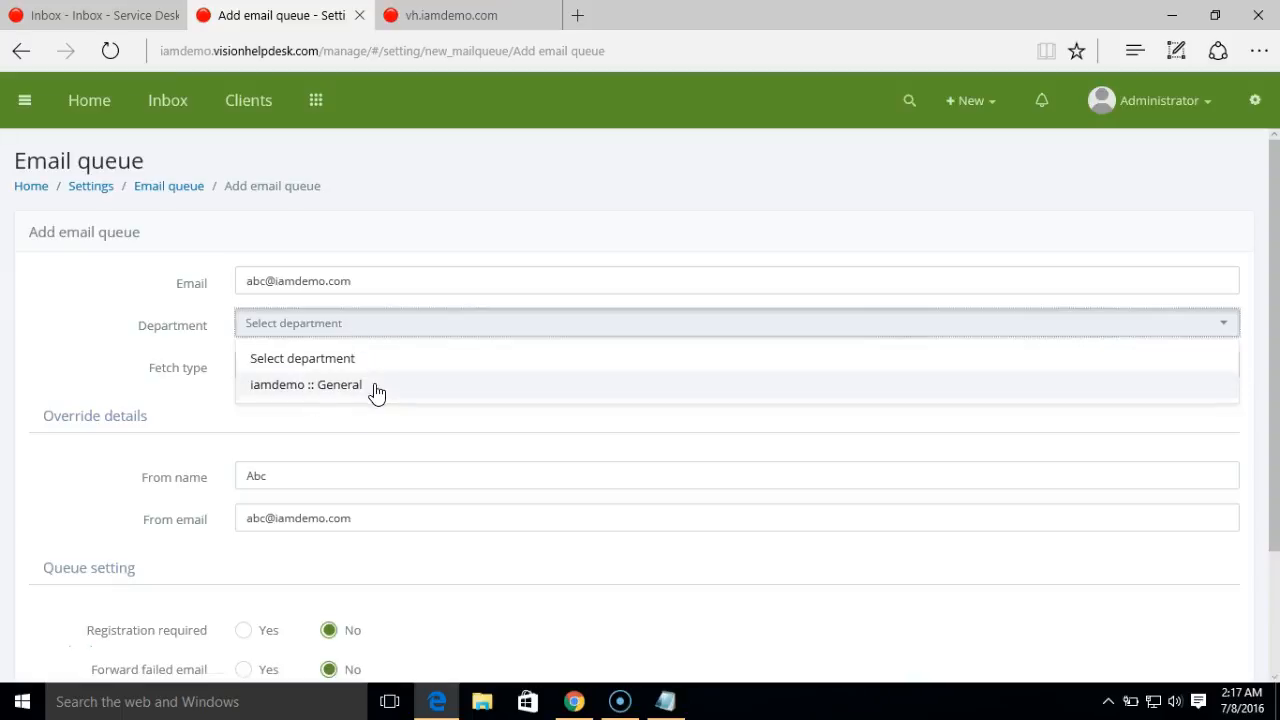
left_click(374, 388)
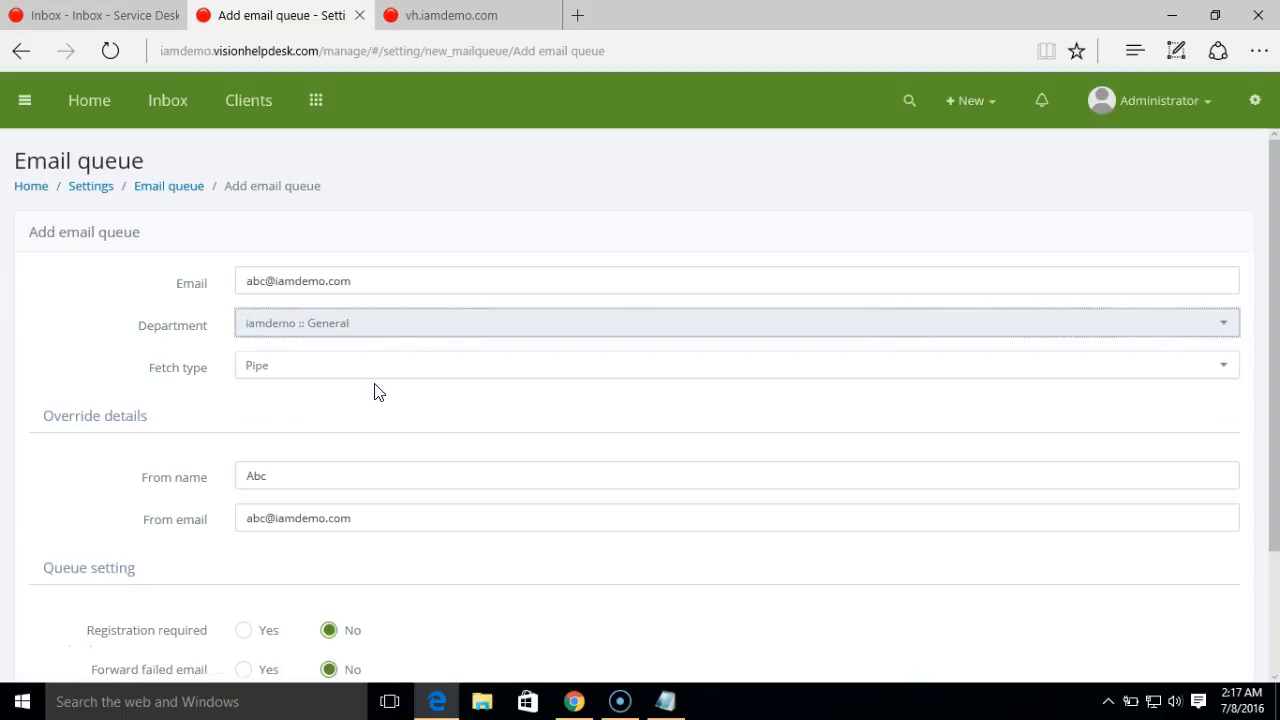
left_click(293, 397)
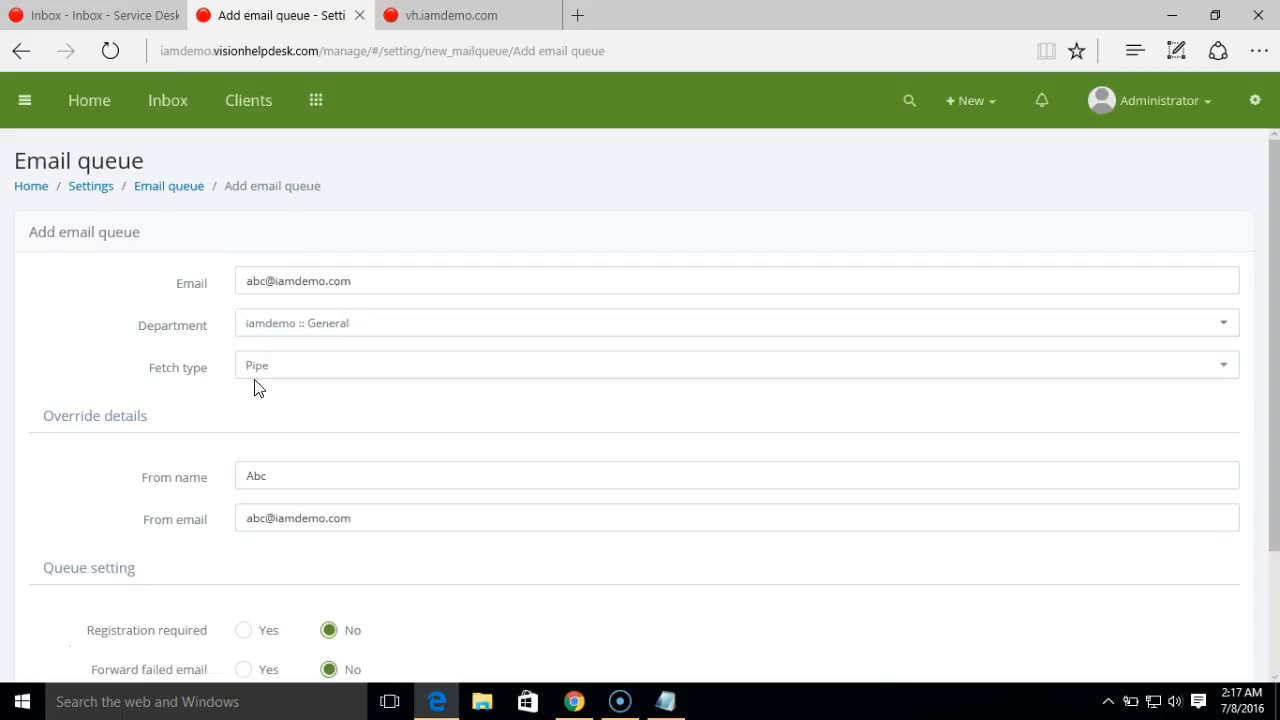
- Keep the Pipe fetch type, save the queue, and select its address in the list
left_click(305, 383)
left_click(305, 383)
left_click_drag(1274, 463, 1273, 526)
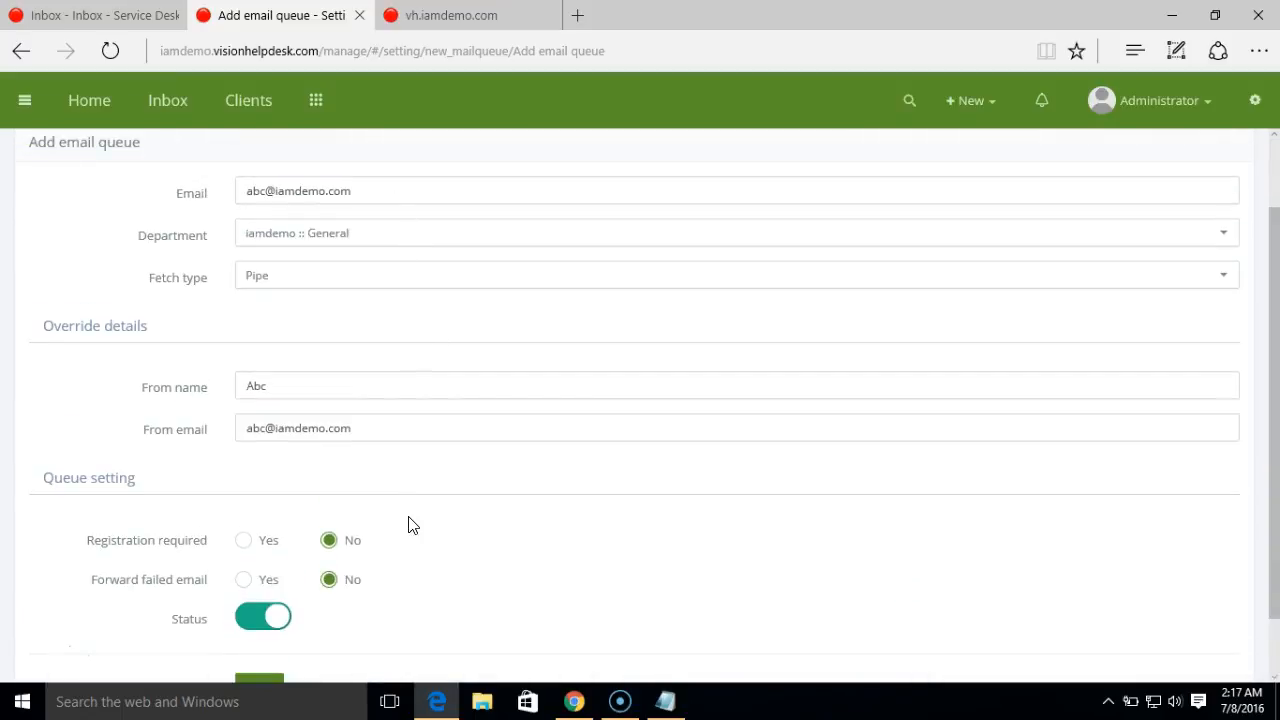
scroll(470, 596, "down", 1)
left_click(270, 644)
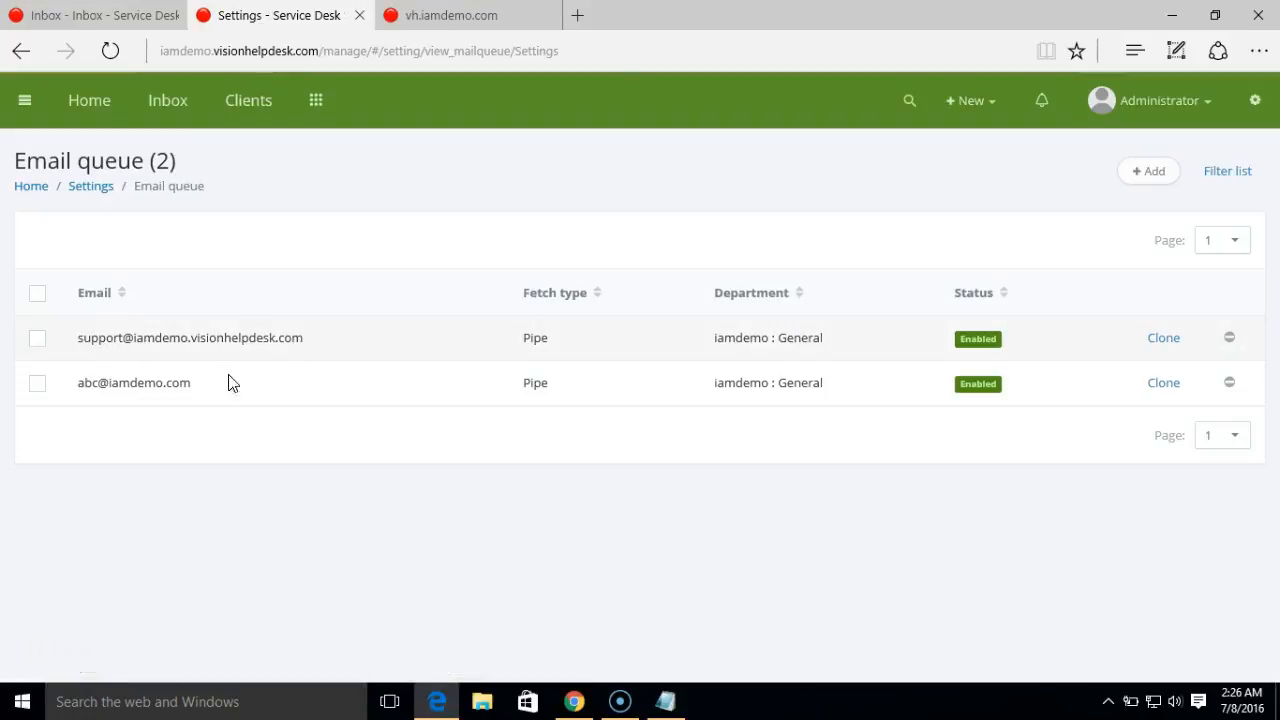
left_click_drag(198, 390, 76, 392)
- Delete the cPanel forwarder that pipes the abc mailbox to vh/console/pipe.php
left_click(573, 701)
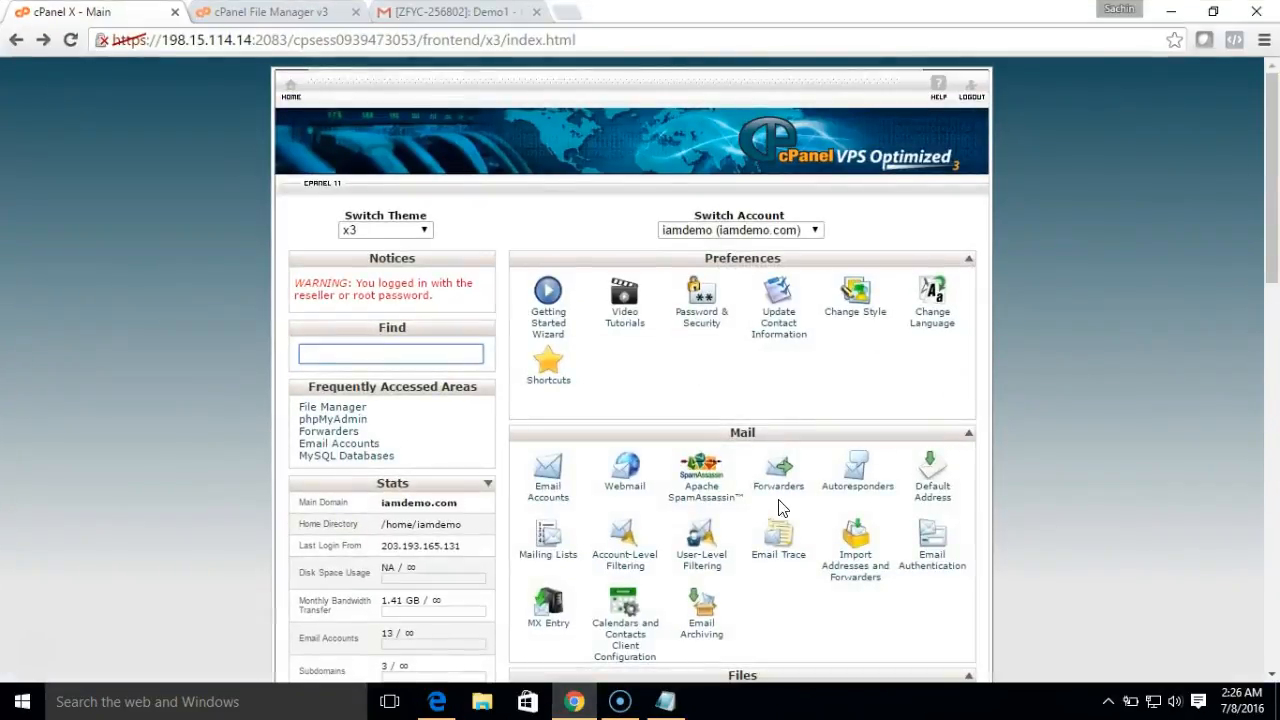
left_click(778, 478)
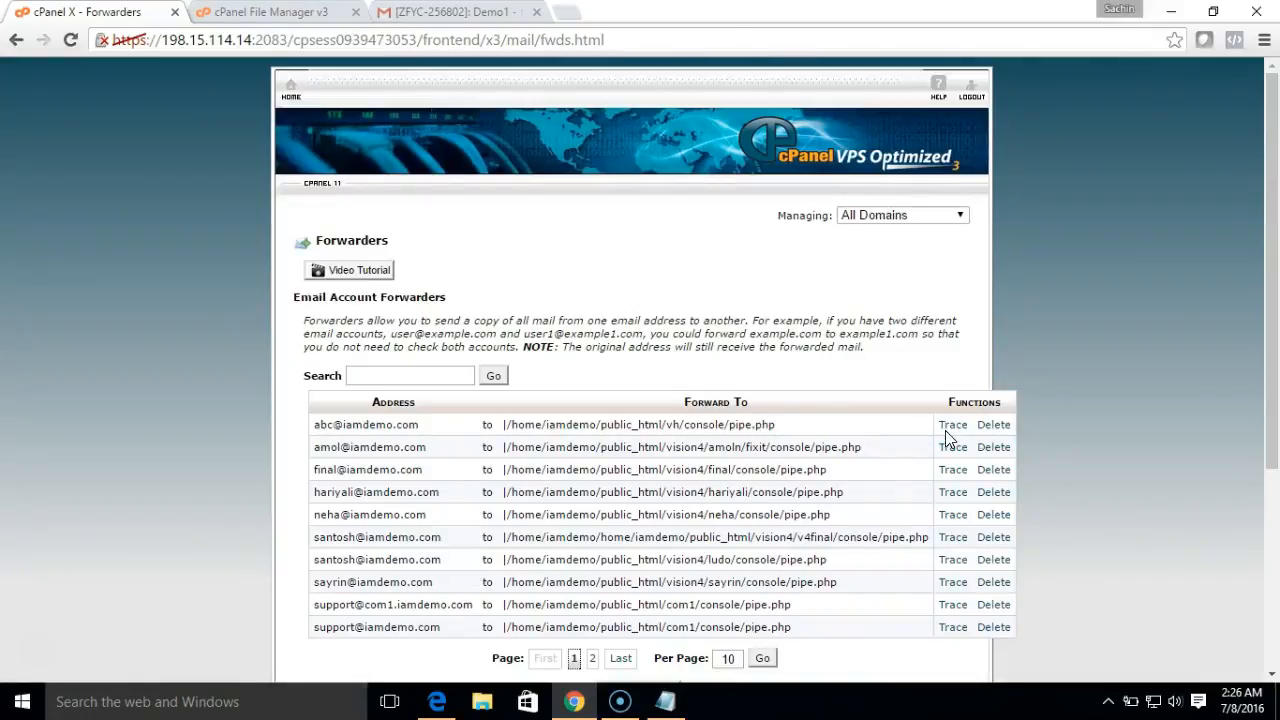
left_click(992, 427)
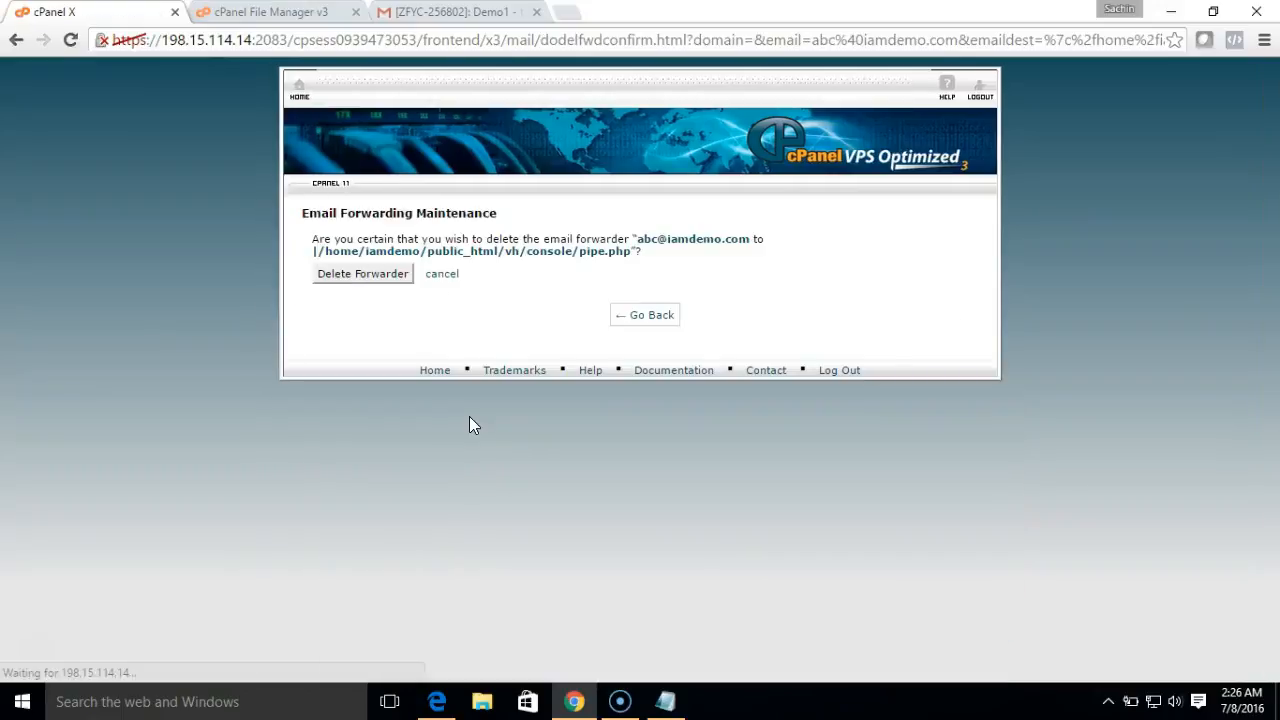
left_click(386, 280)
left_click(638, 305)
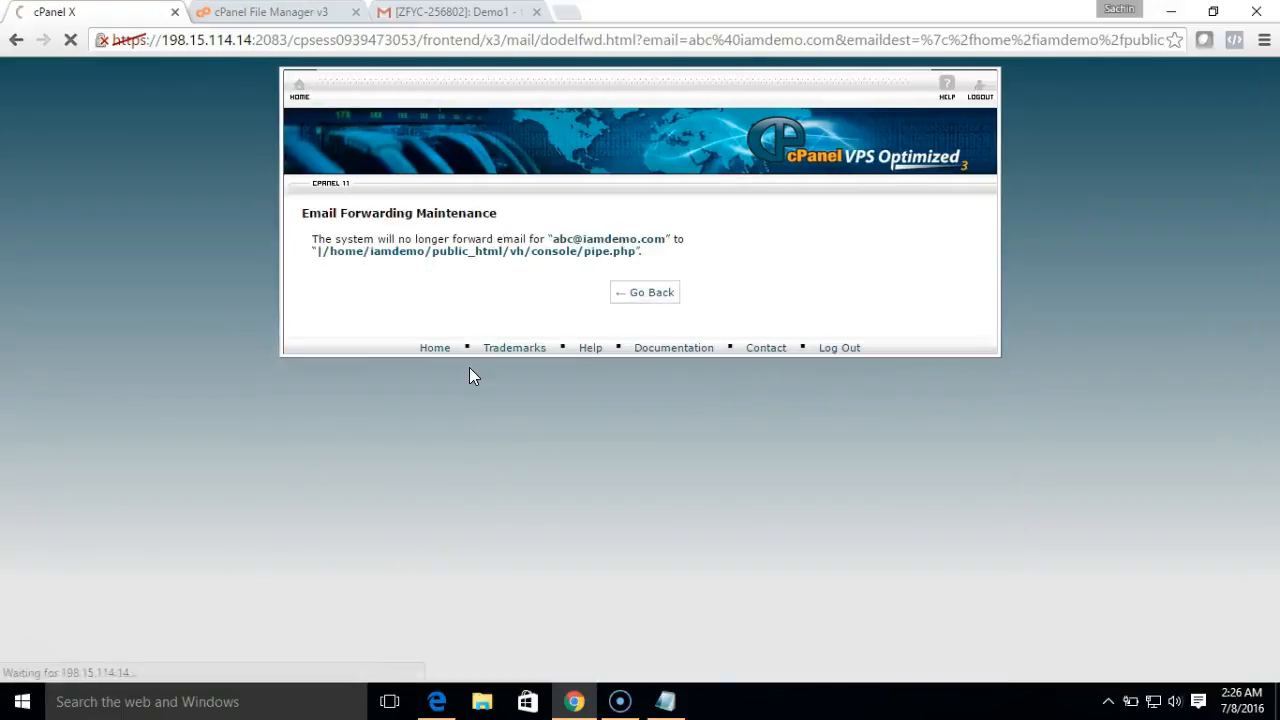
- Add a cPanel forwarder sending the abc mailbox's mail to the helpdesk support address
scroll(1275, 418, "down", 3)
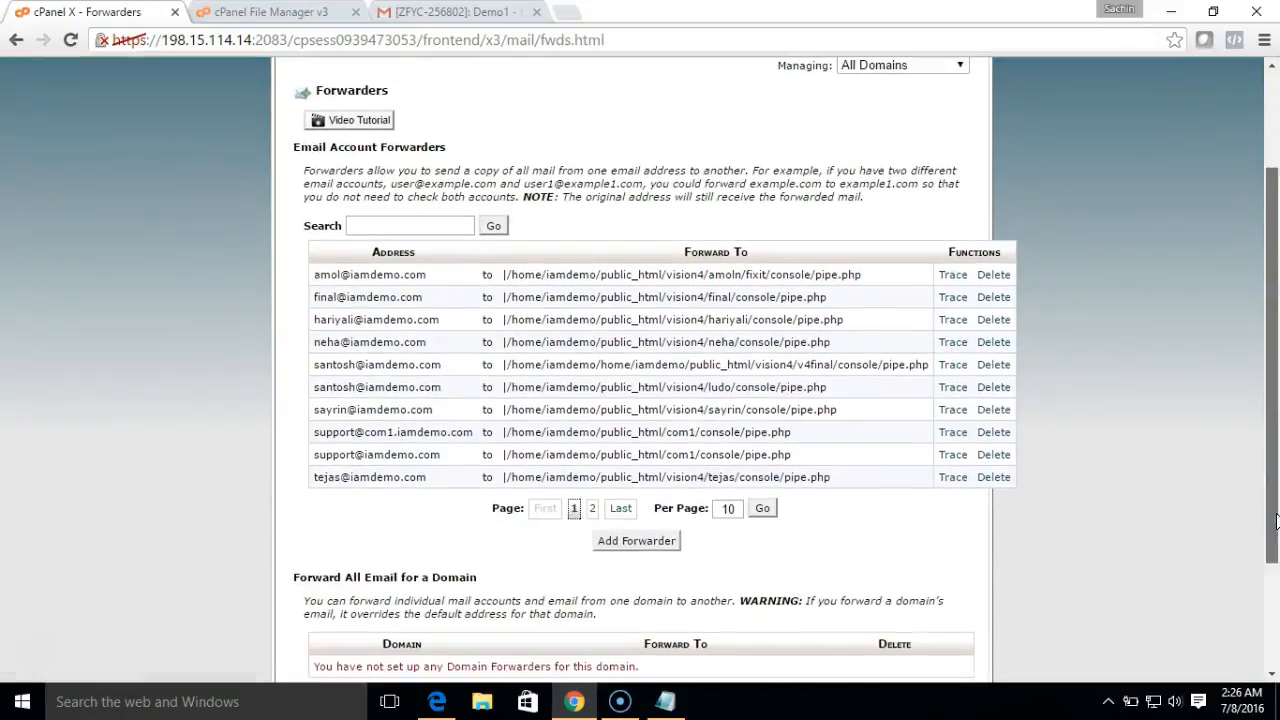
left_click(630, 547)
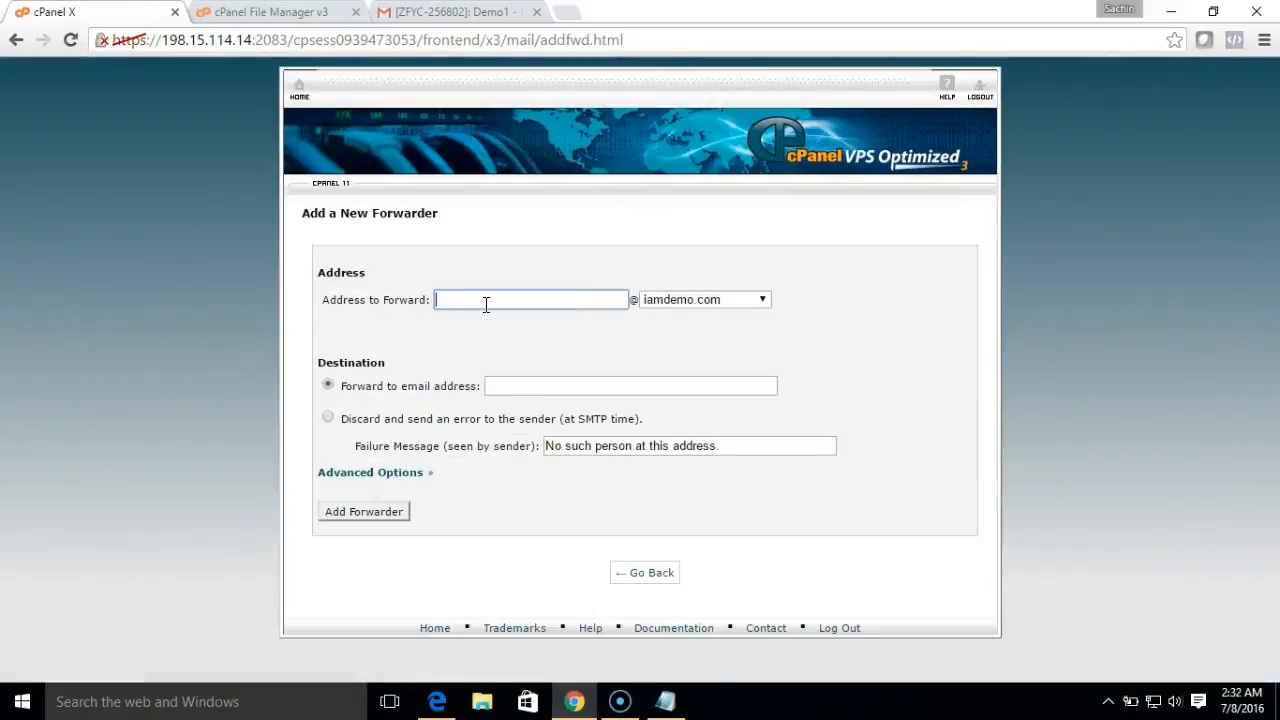
type("abc")
left_click(533, 391)
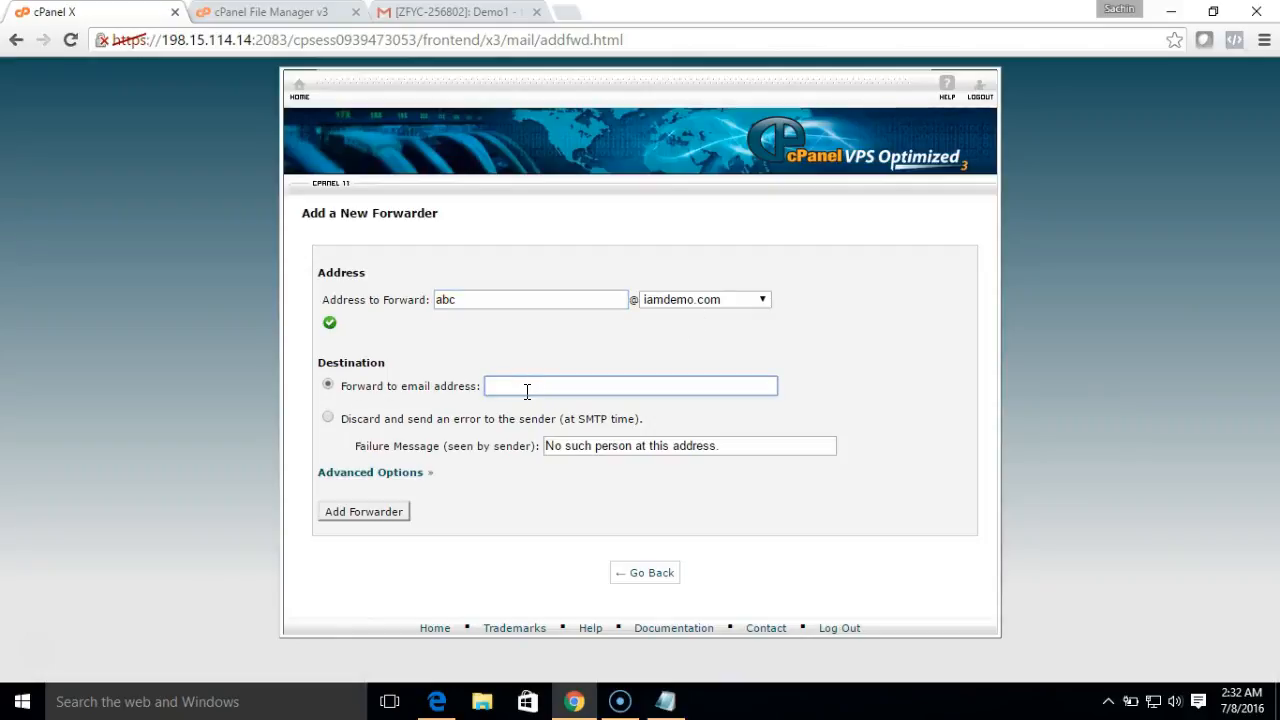
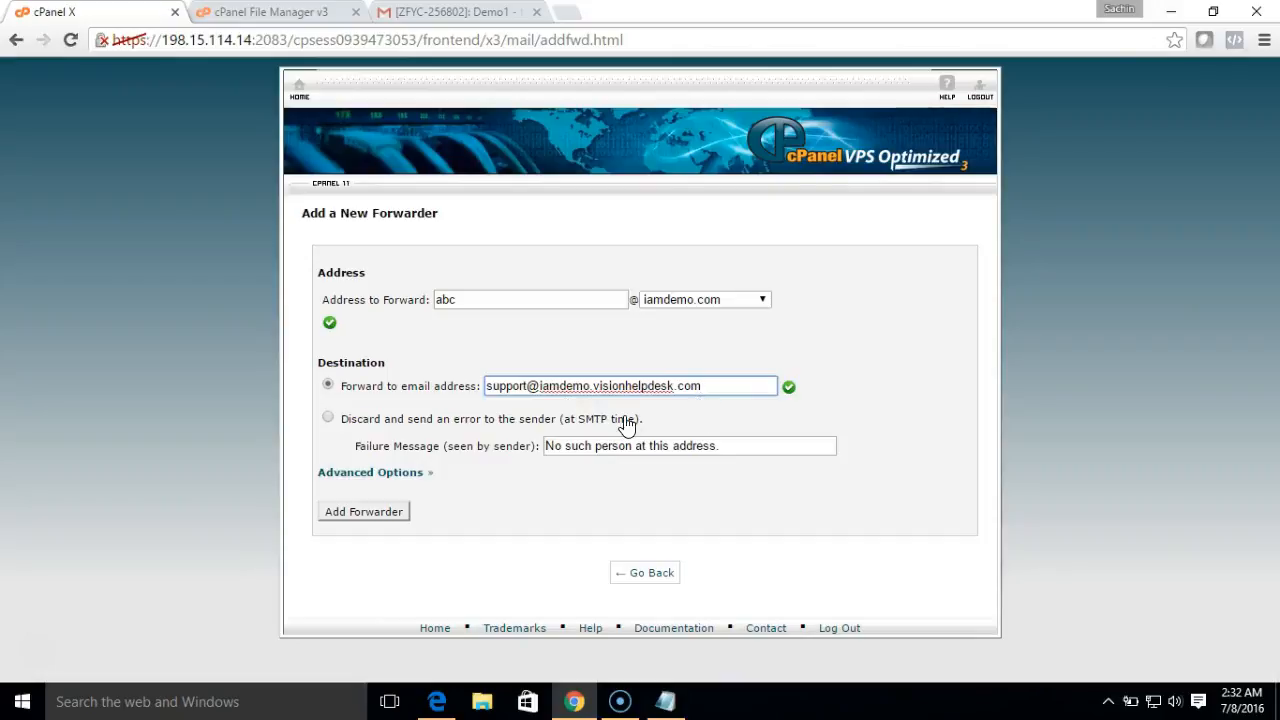
left_click(396, 514)
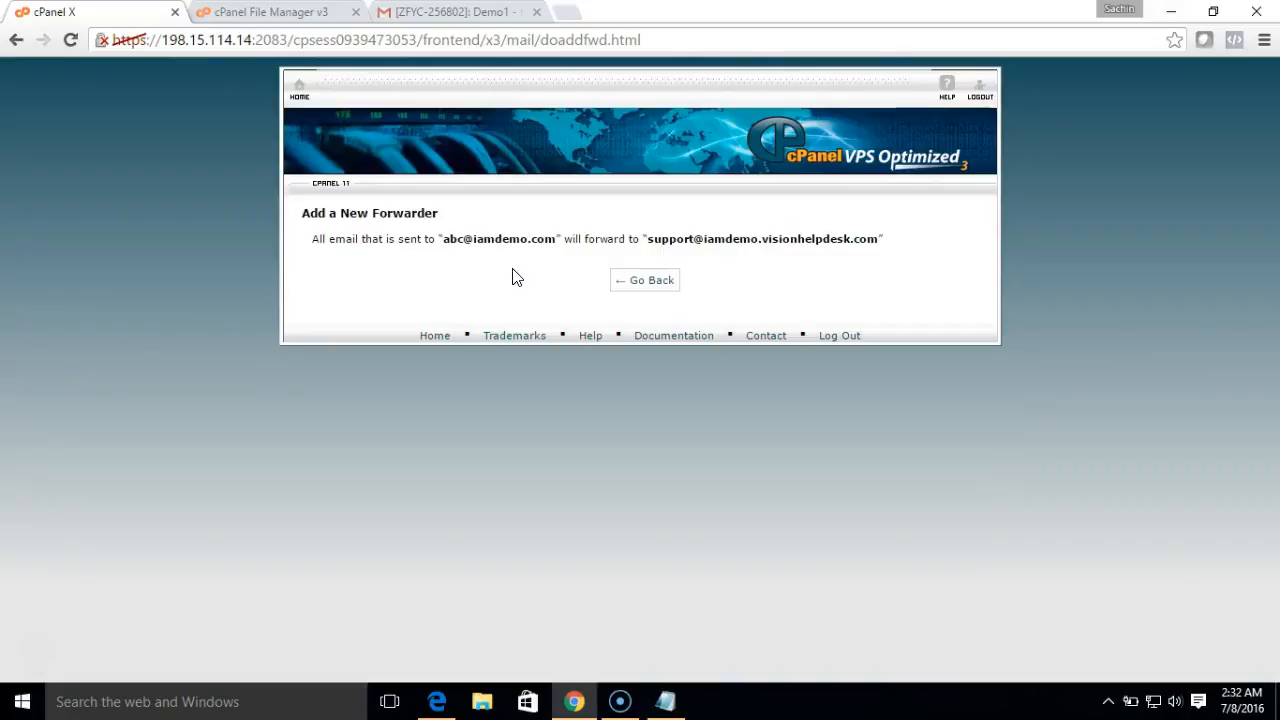
left_click_drag(556, 243, 441, 236)
key("ctrl+c")
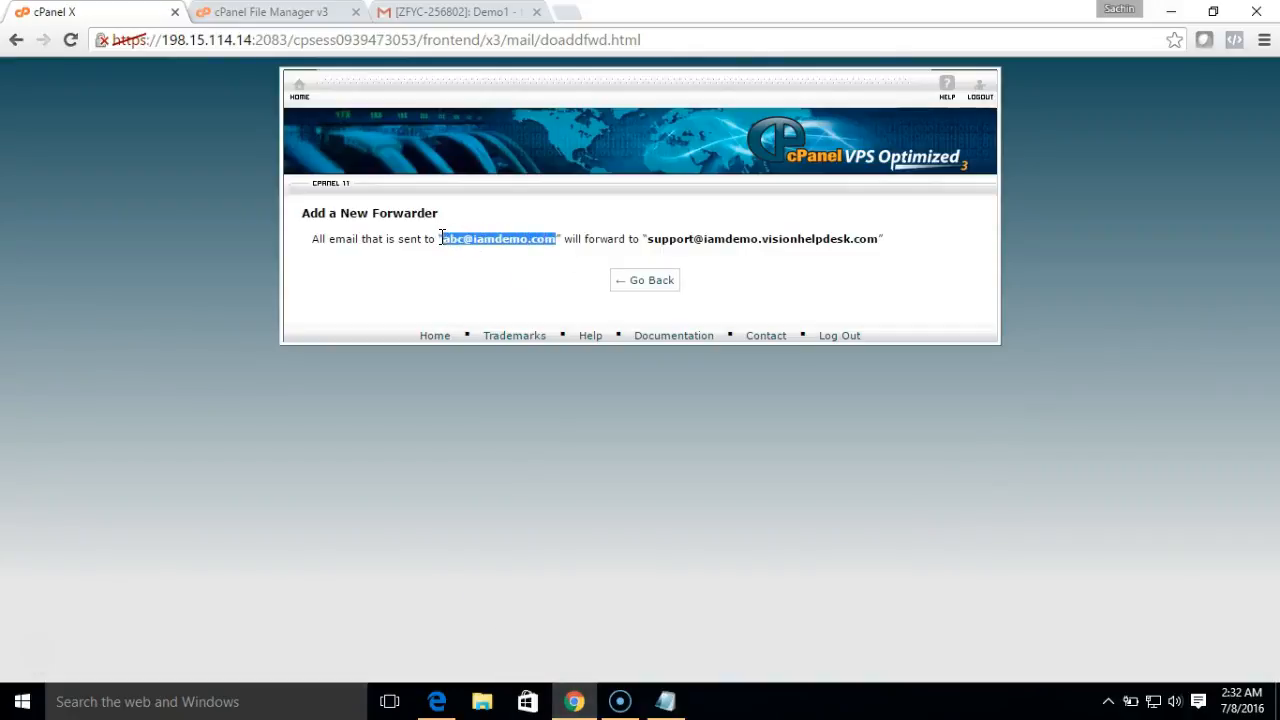
left_click(437, 701)
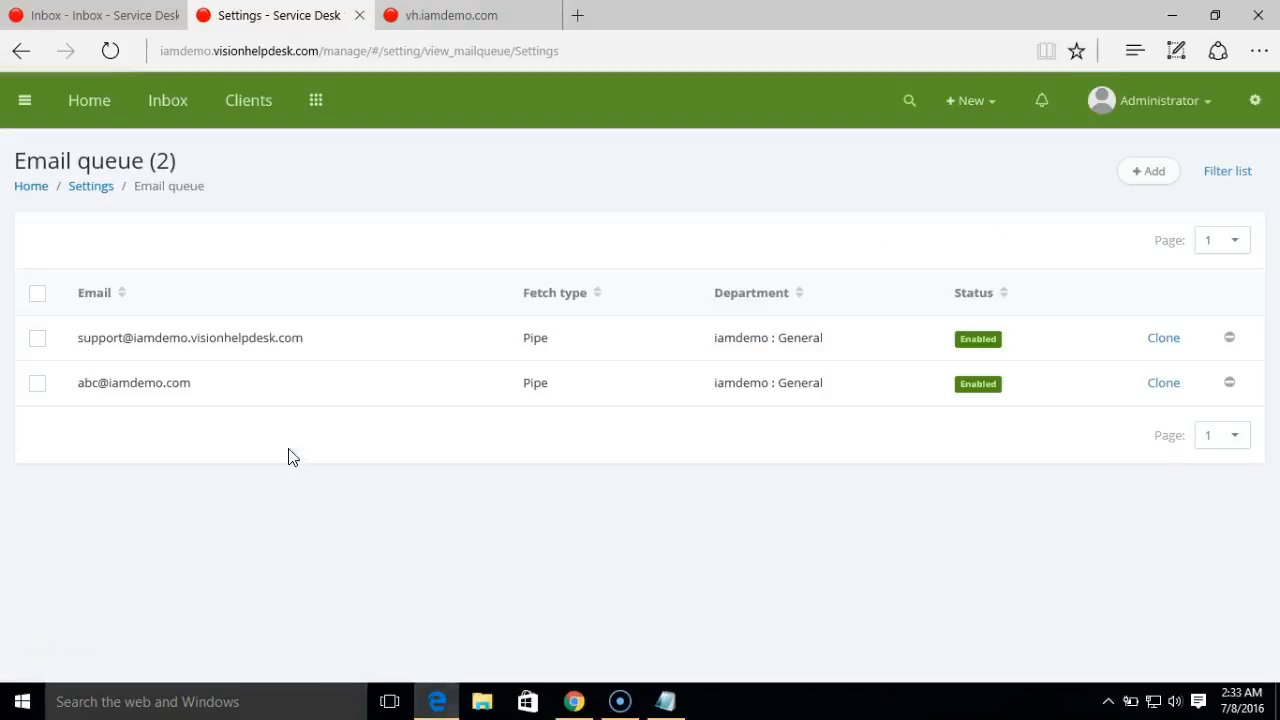
- Disable the support address email queue through the bulk actions menu
left_click(38, 343)
left_click(48, 241)
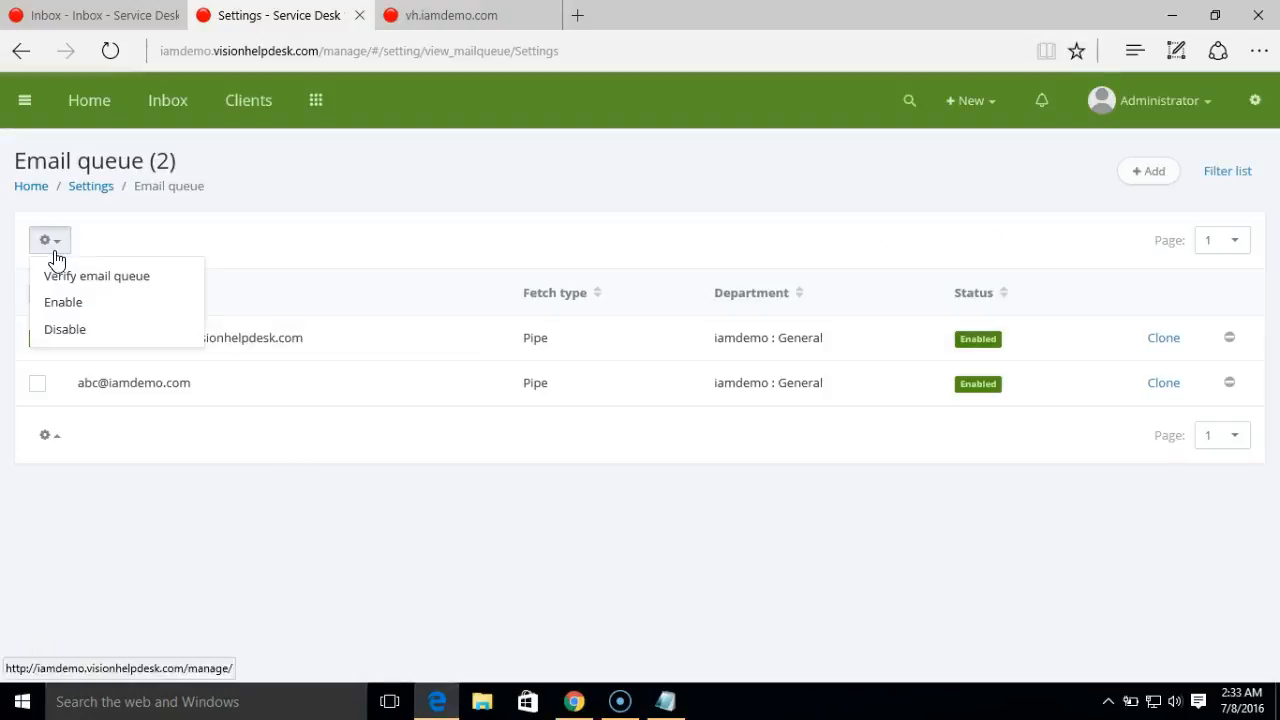
left_click(100, 330)
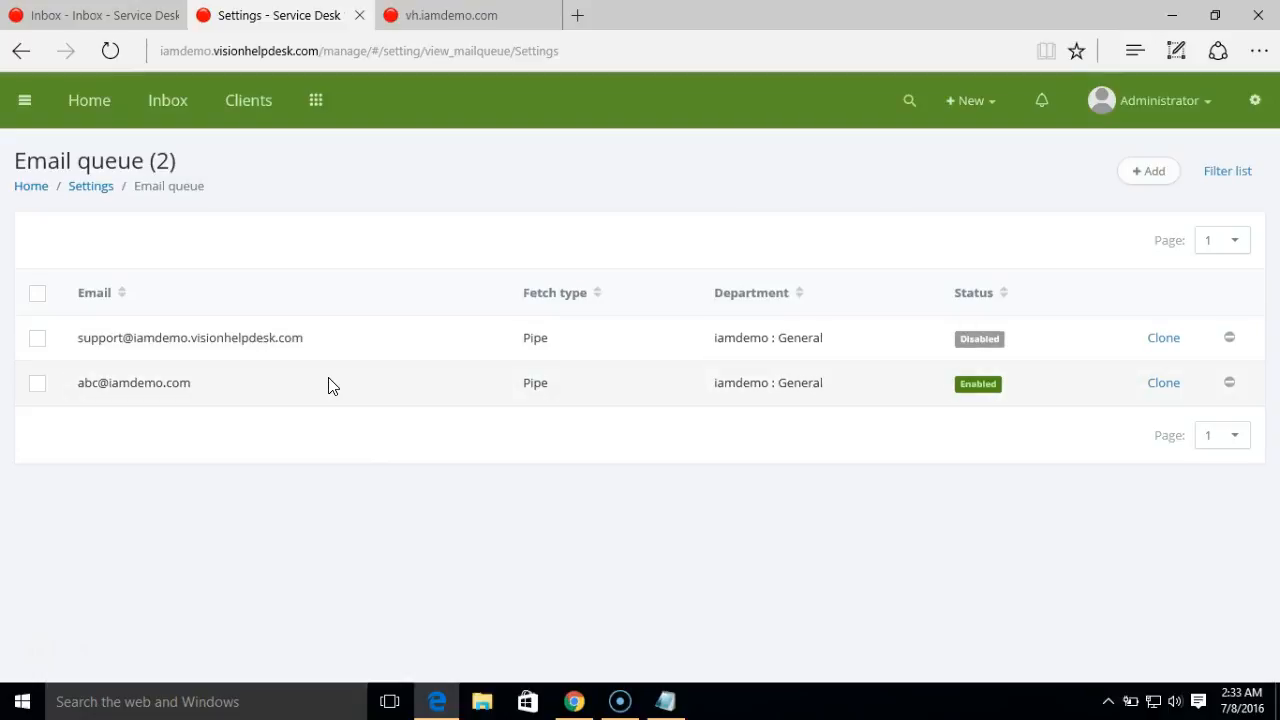
left_click(576, 708)
- Email the abc mailbox from Gmail with 'Demo 2' as both subject and body
left_click(440, 13)
left_click(127, 182)
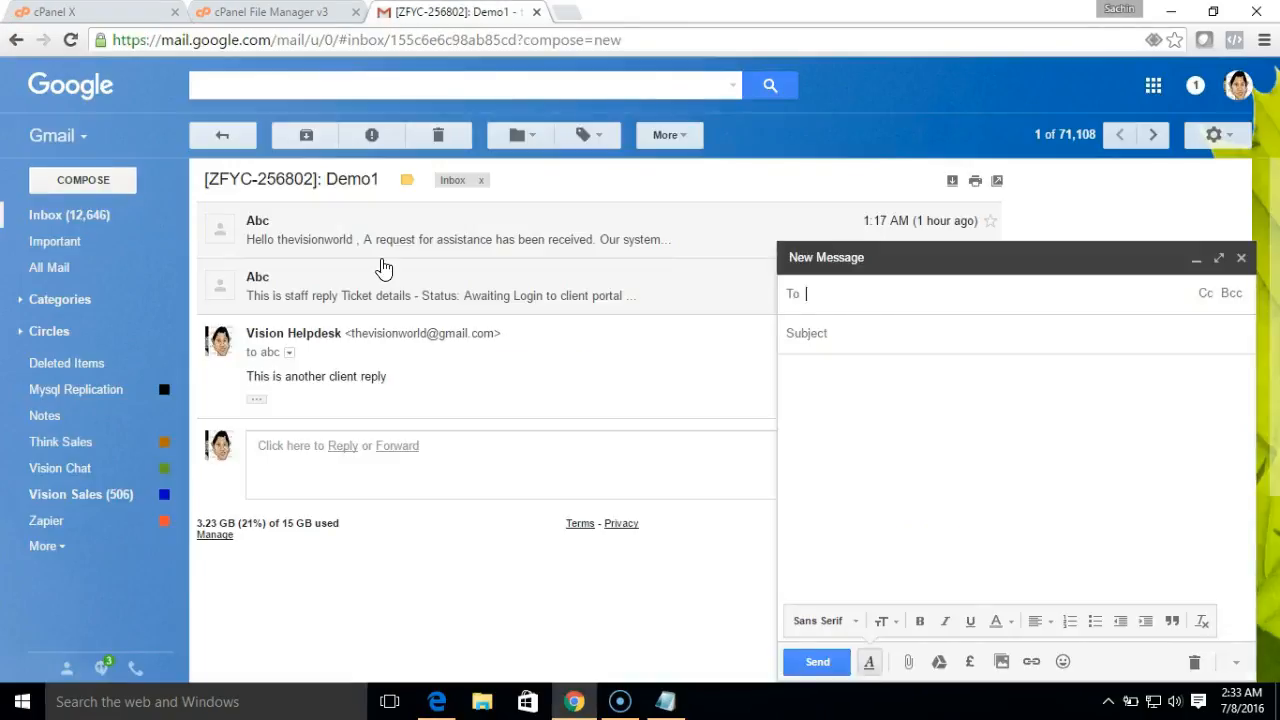
key("ctrl+v")
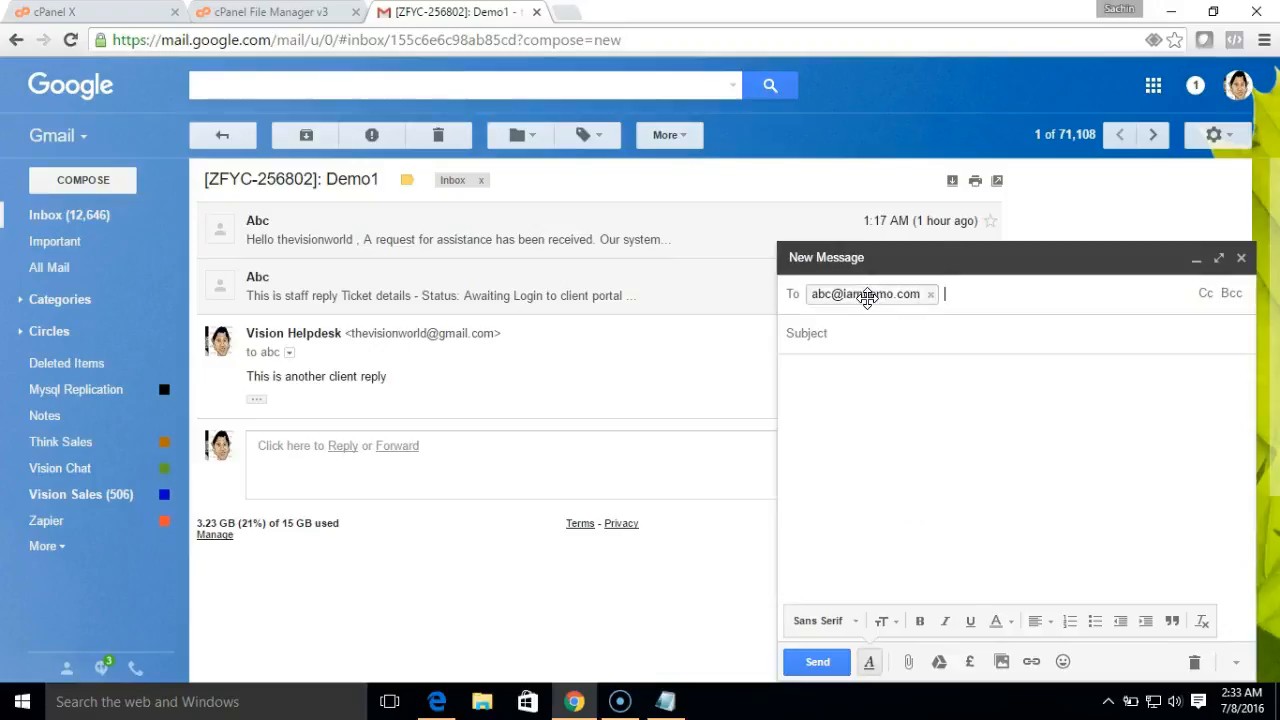
left_click(865, 335)
type("Demo 2")
key("ctrl+a")
key("ctrl+c")
left_click(834, 420)
key("ctrl+v")
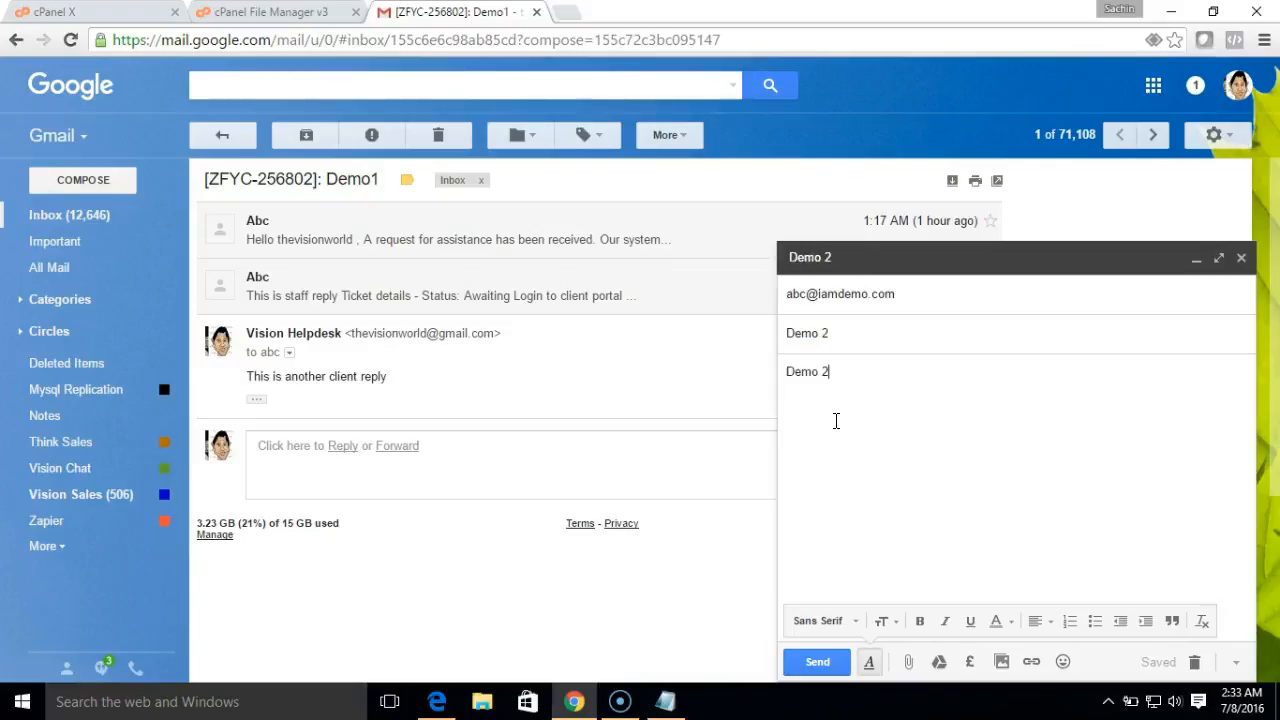
left_click(815, 662)
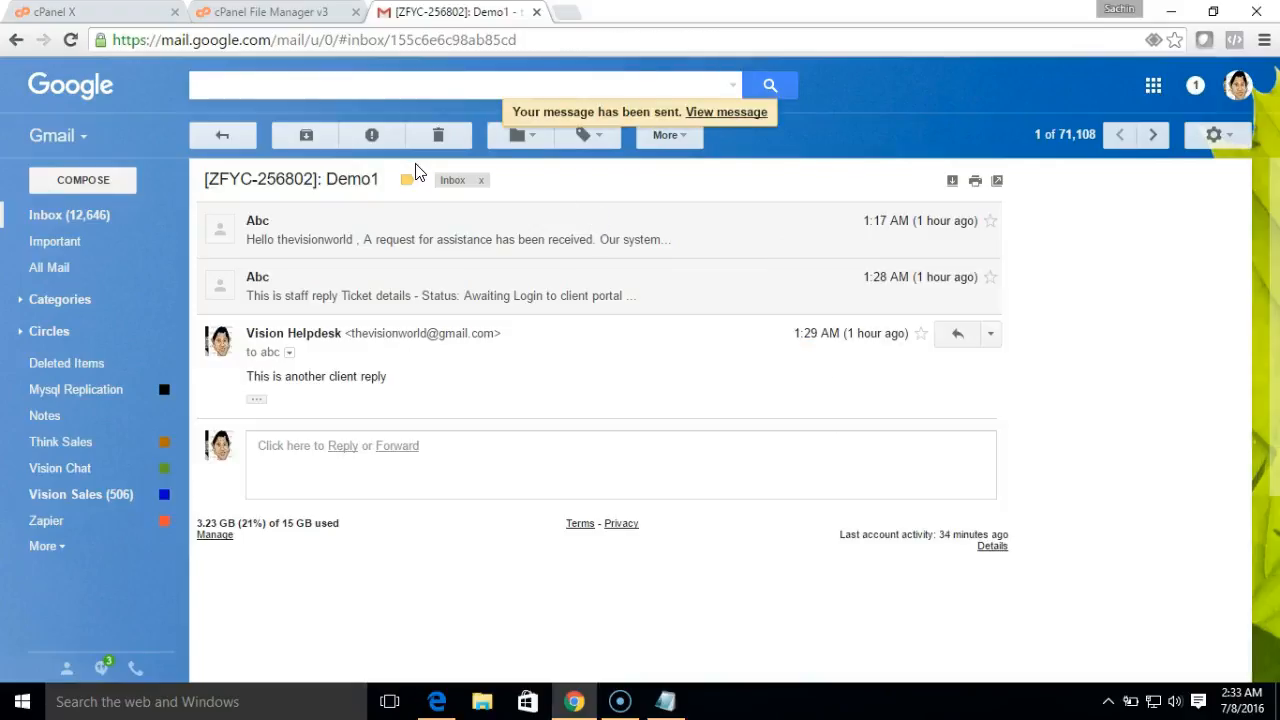
left_click(435, 702)
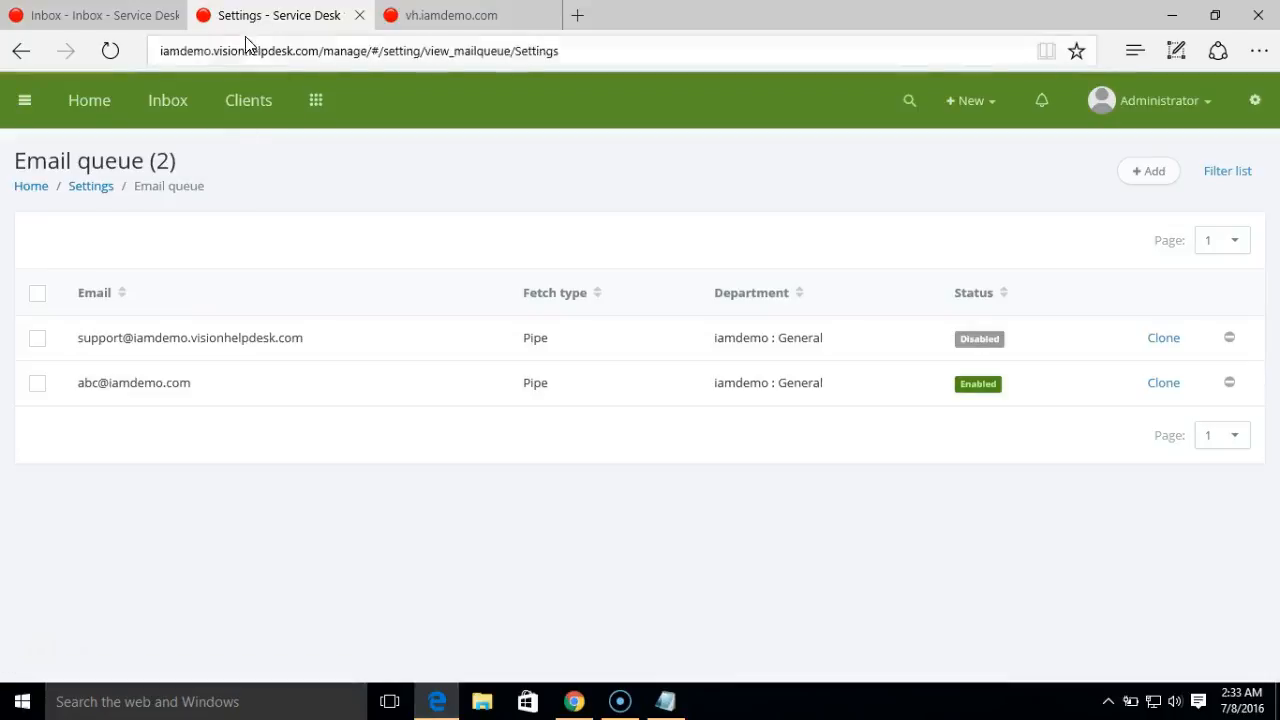
- Check the helpdesk inbox for the Demo 2 ticket, then go to Settings > Email queue
left_click(190, 112)
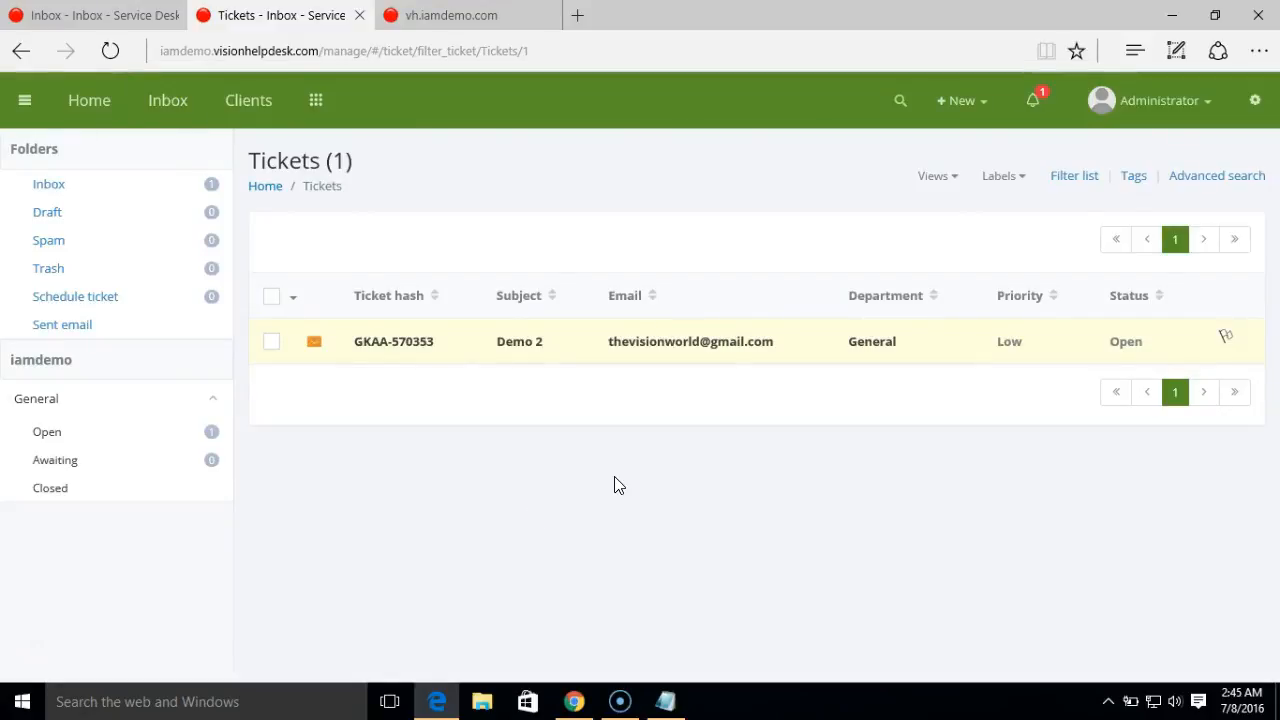
left_click(1256, 118)
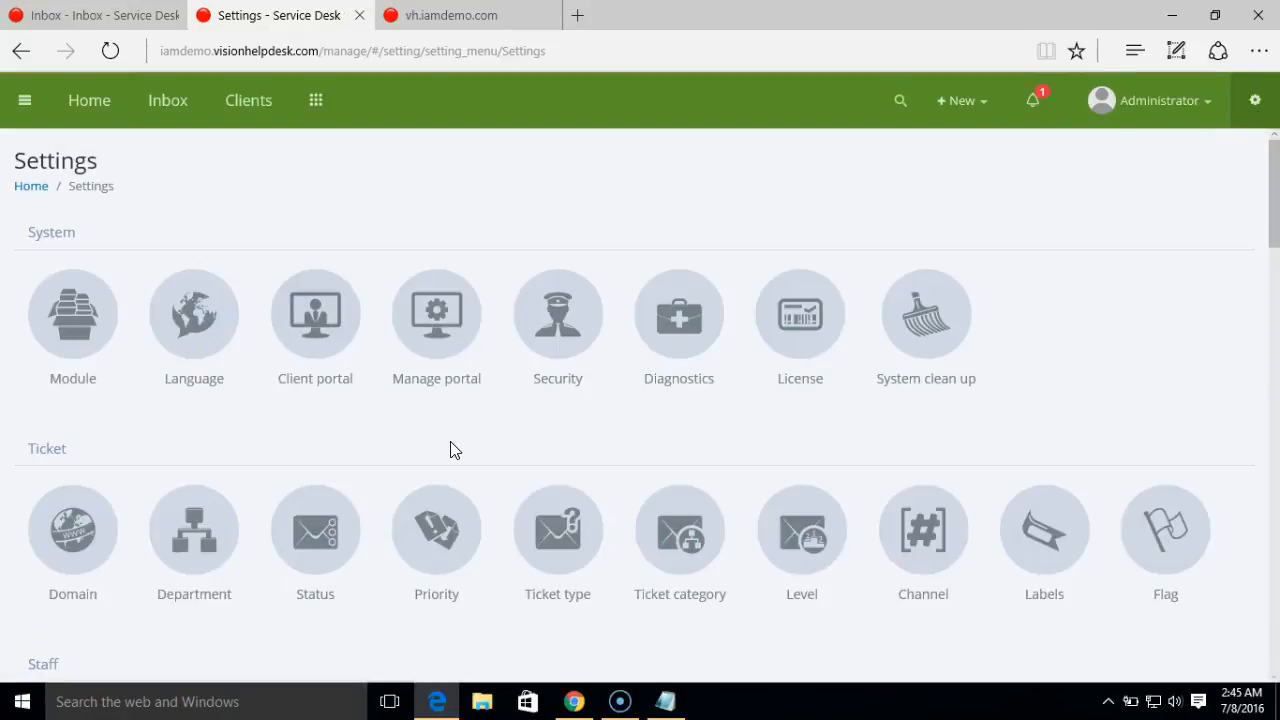
left_click(1274, 272)
left_click_drag(1274, 300, 1260, 434)
left_click(82, 505)
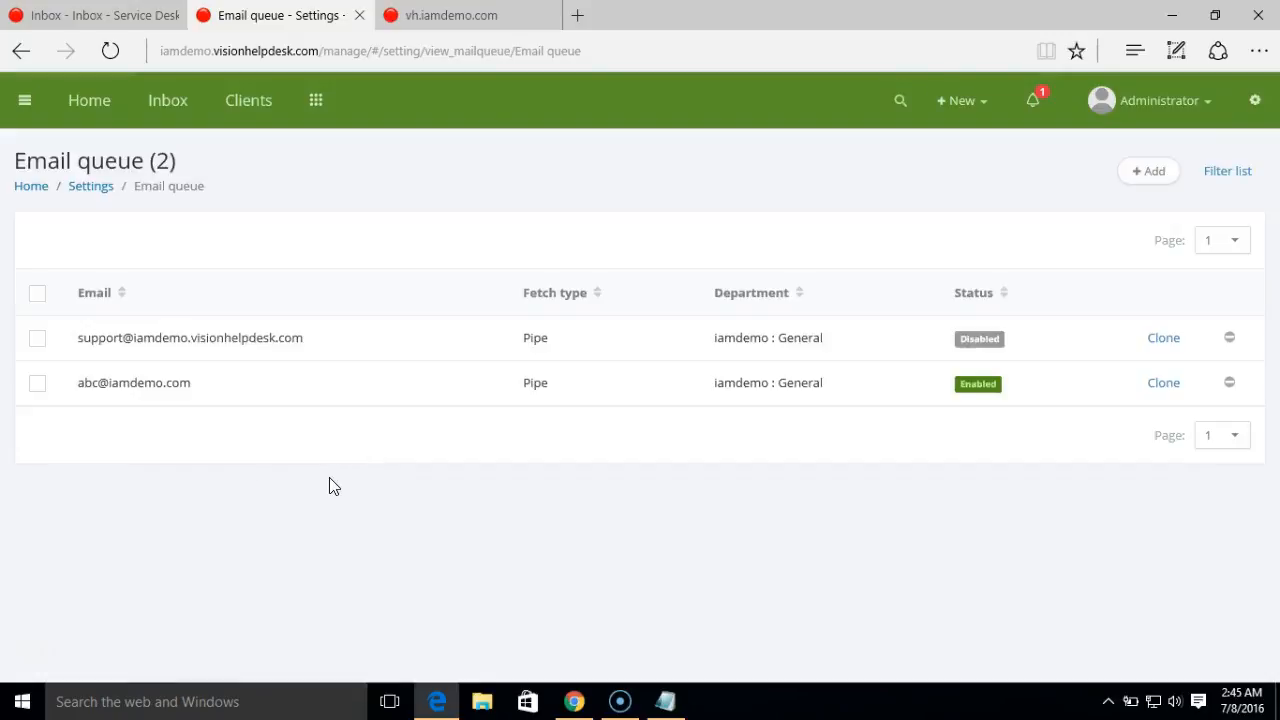
- Add a Pipe queue for the demo mailbox address in the iamdemo :: General department
left_click(1151, 180)
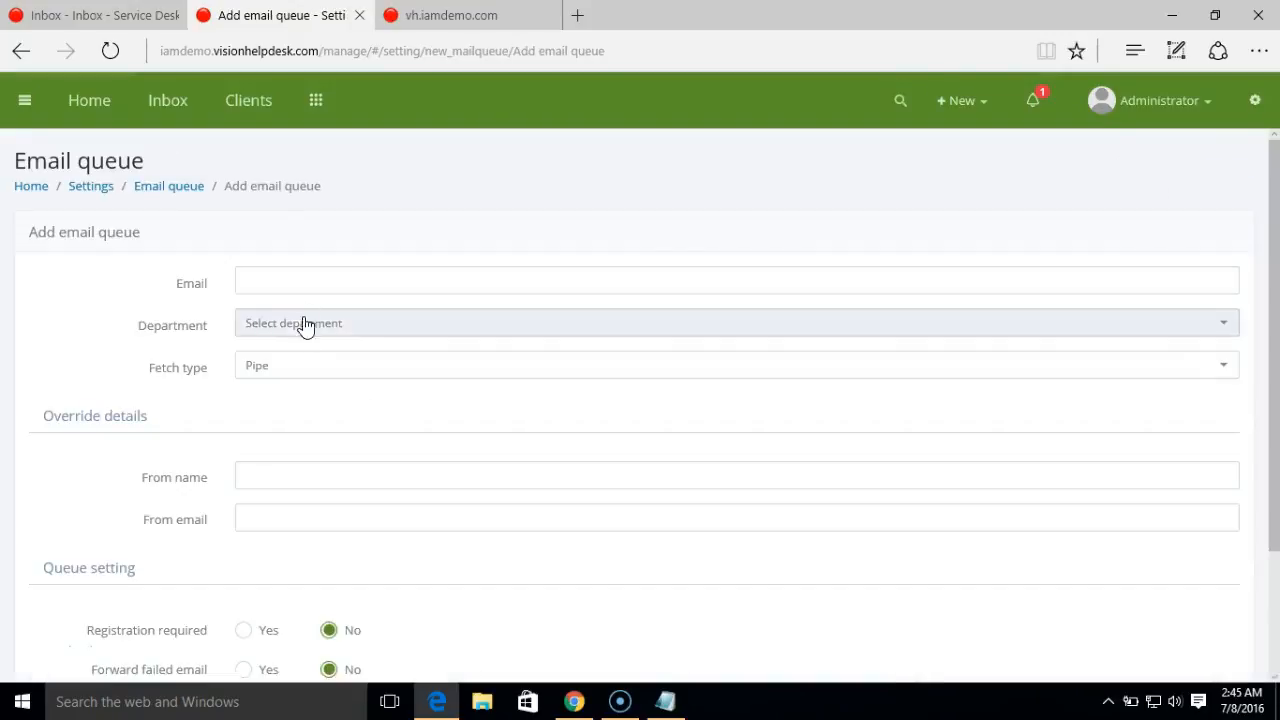
left_click(301, 287)
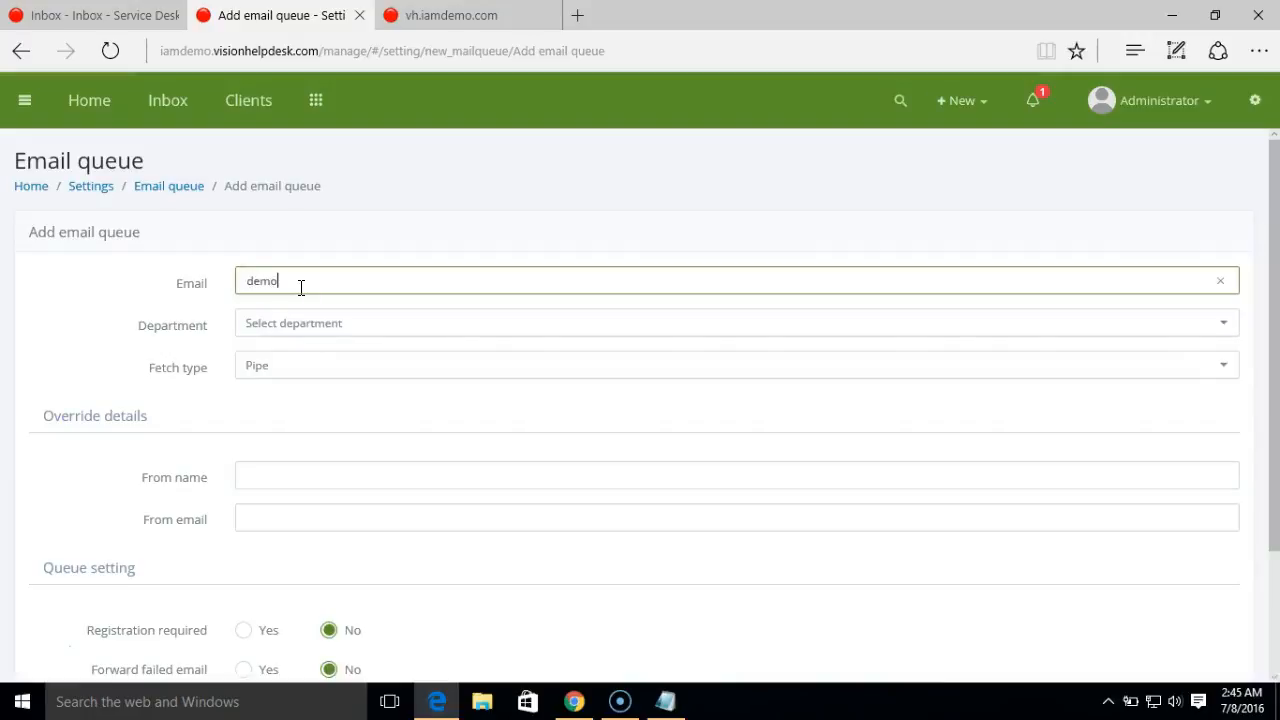
left_click(304, 332)
left_click(316, 388)
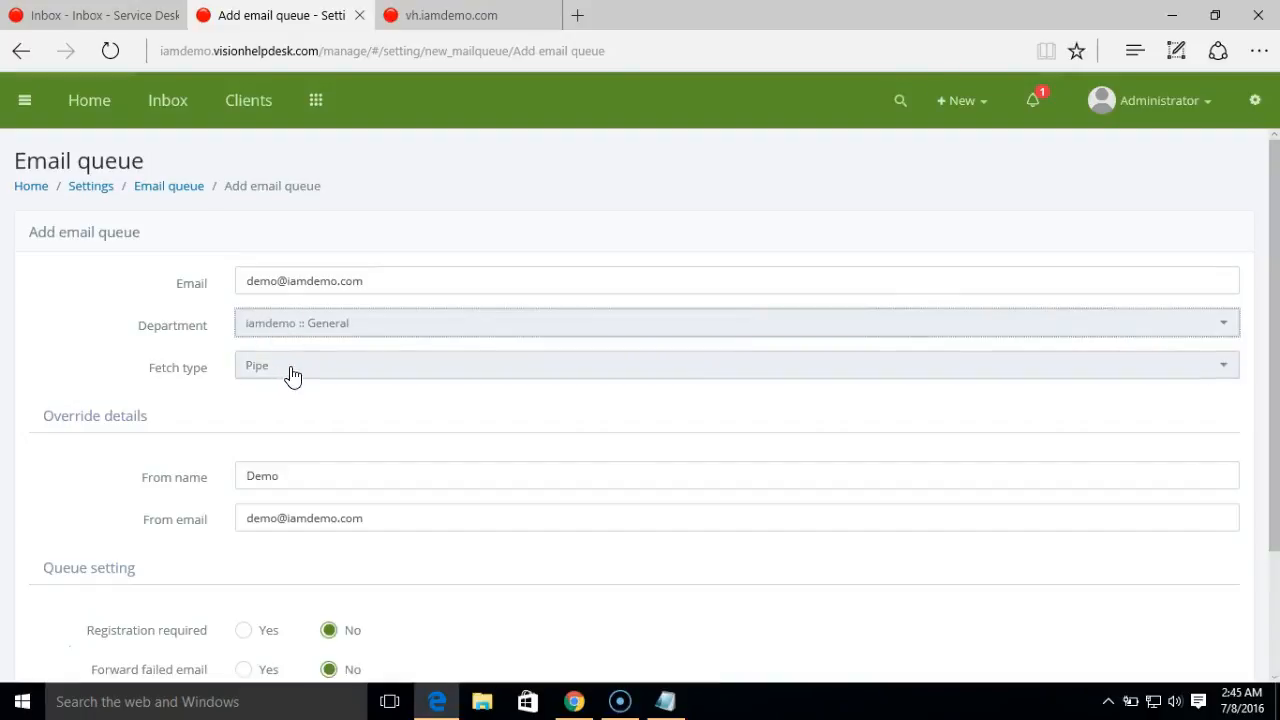
left_click_drag(1278, 398, 1278, 537)
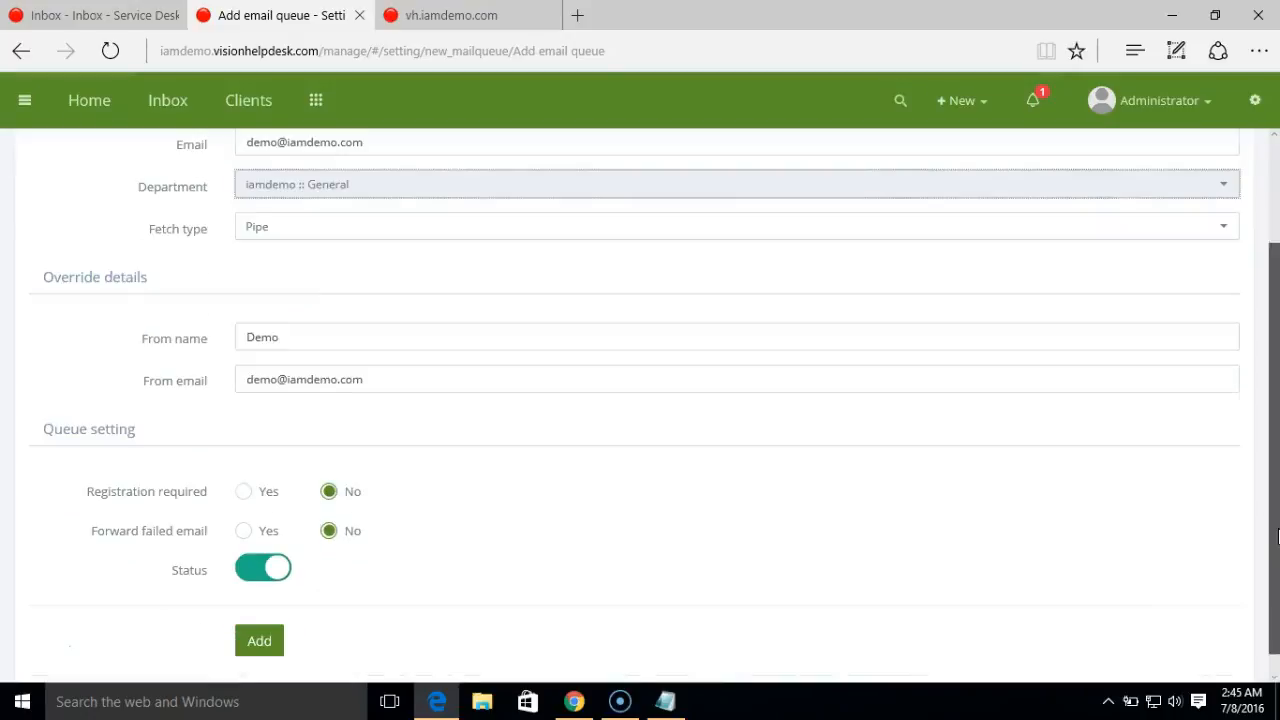
left_click(272, 645)
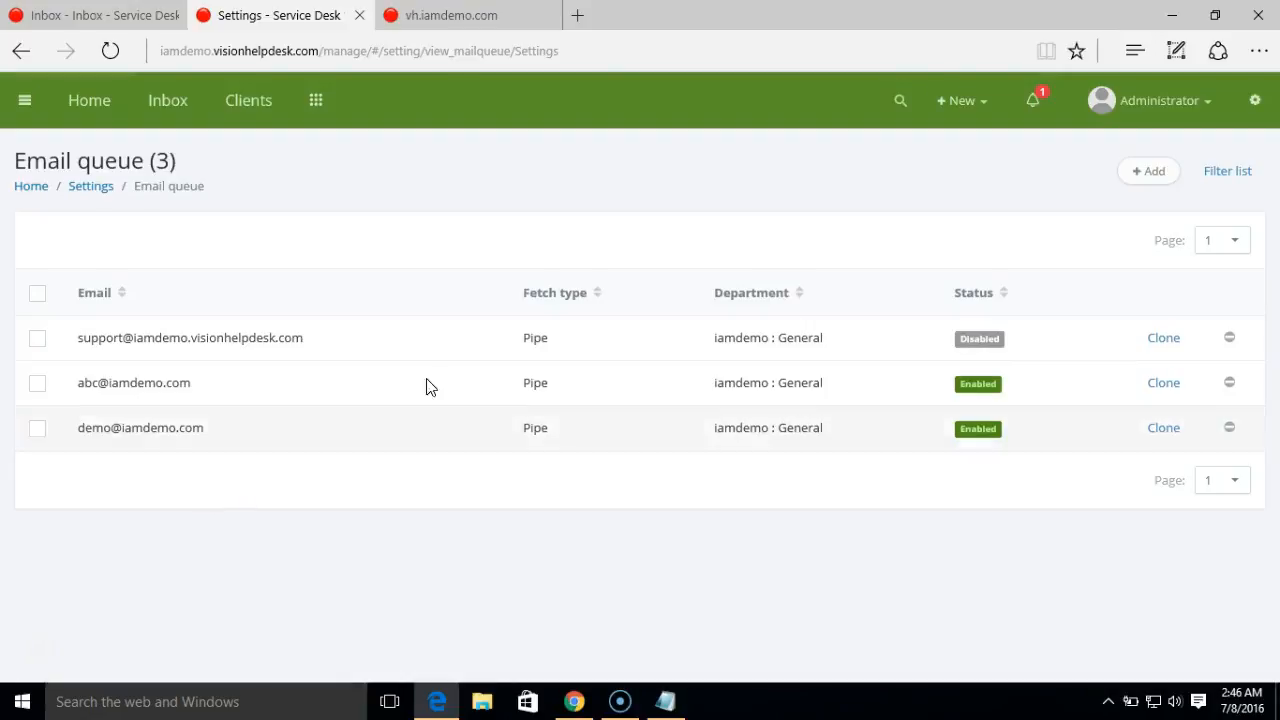
- Start a new queue for the abc mailbox address in iamdemo :: General with POP3 fetch type
left_click(1144, 177)
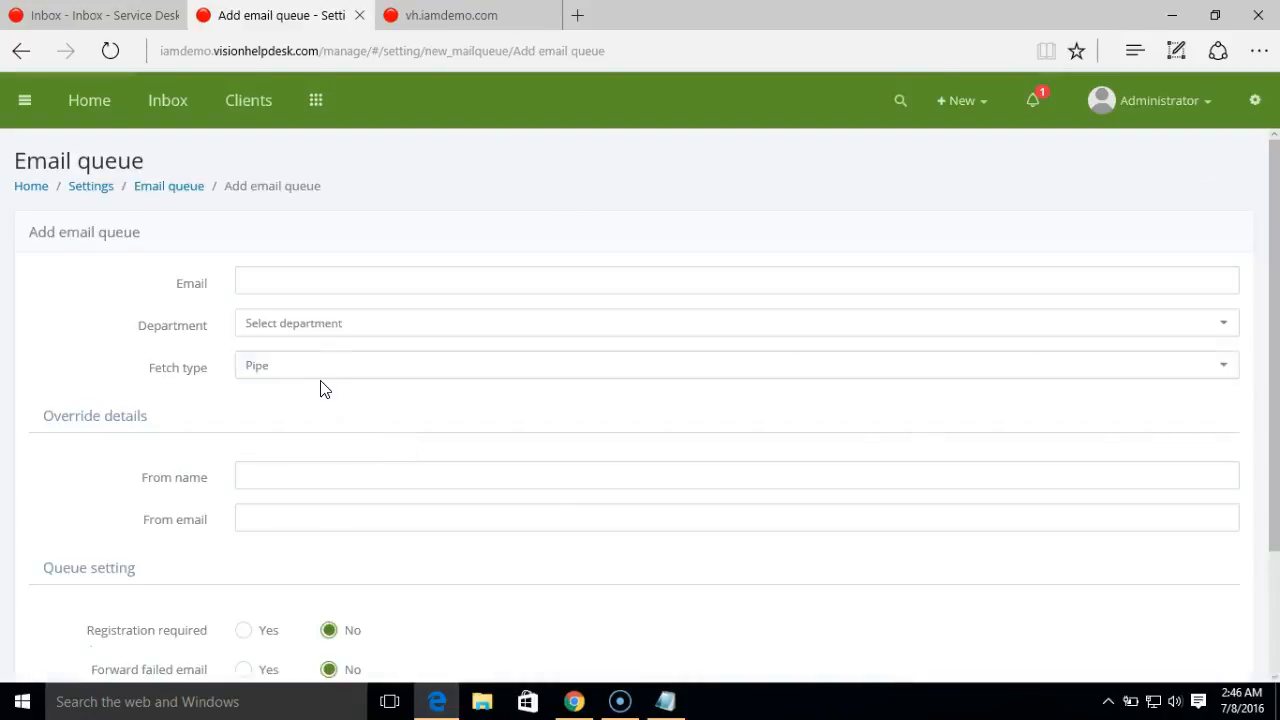
left_click(327, 374)
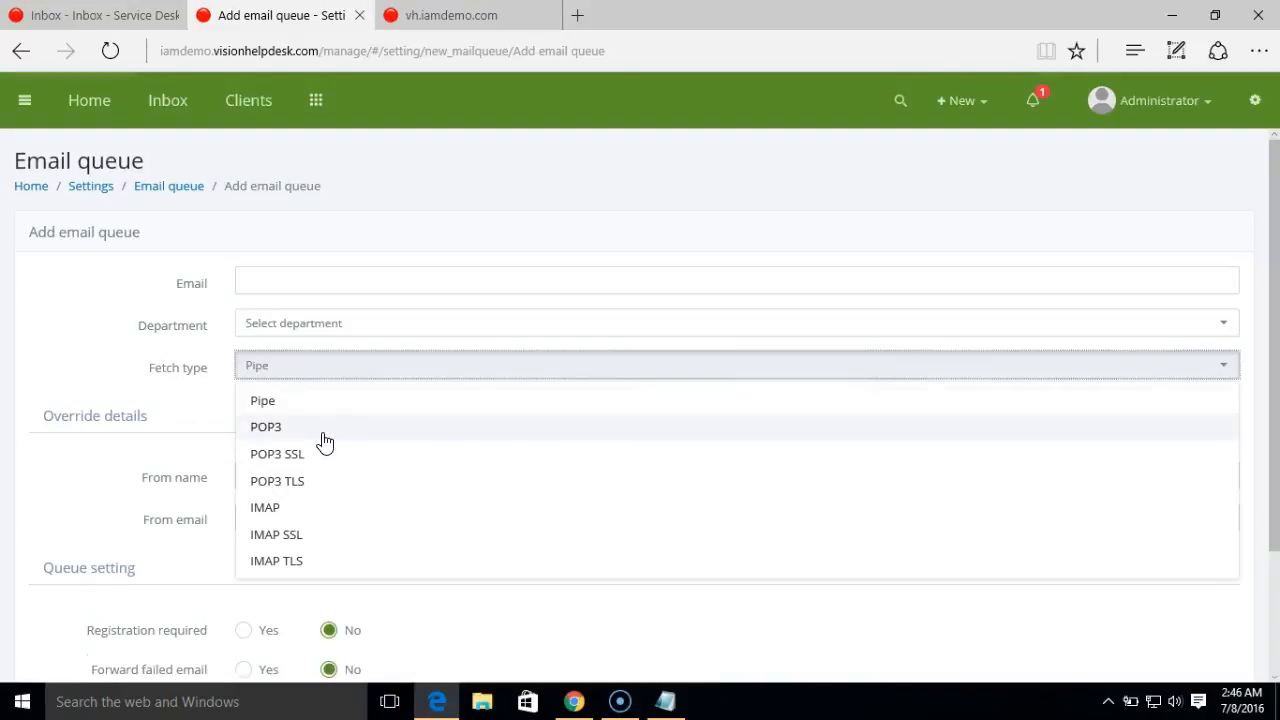
left_click(322, 284)
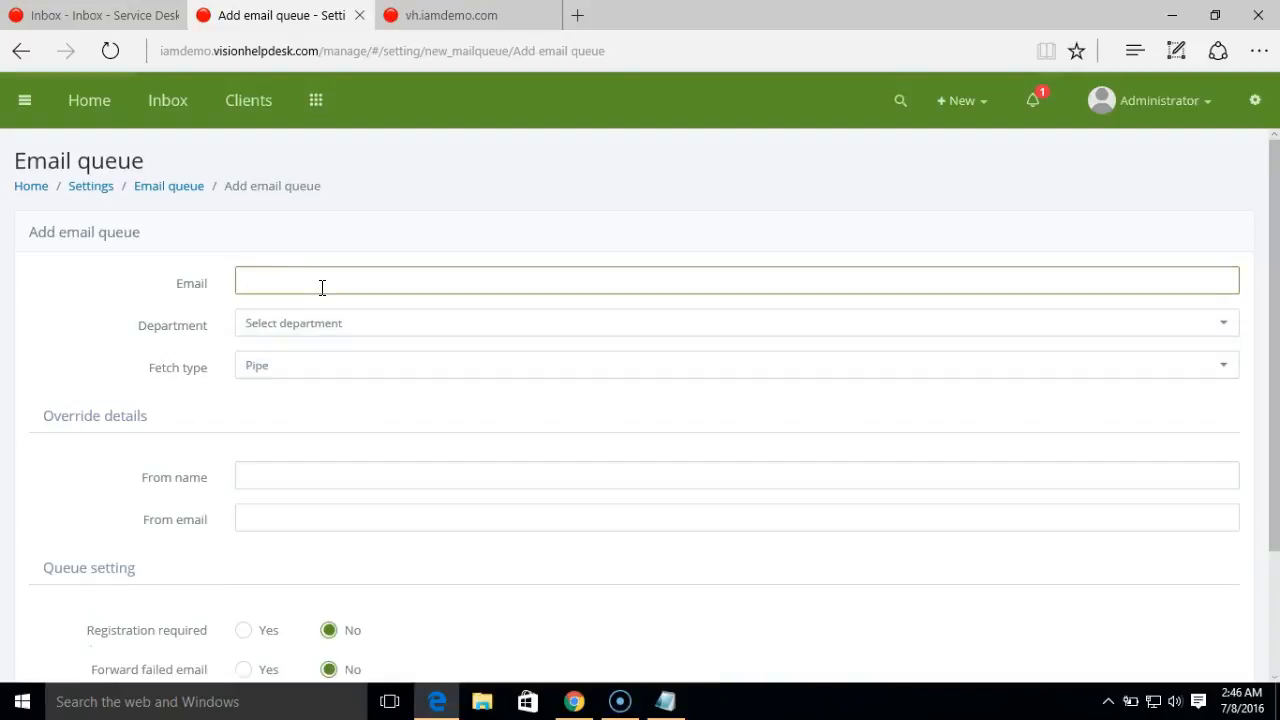
type("ab")
type("amdemo")
left_click(333, 333)
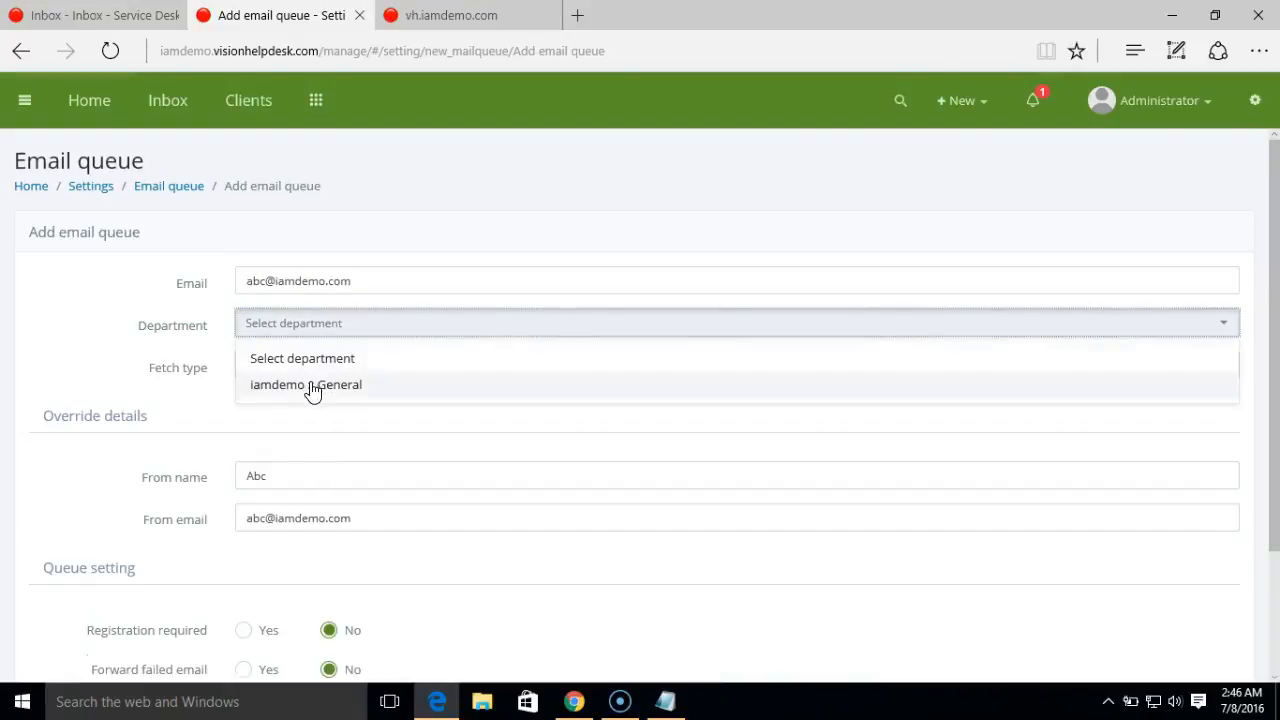
left_click(313, 388)
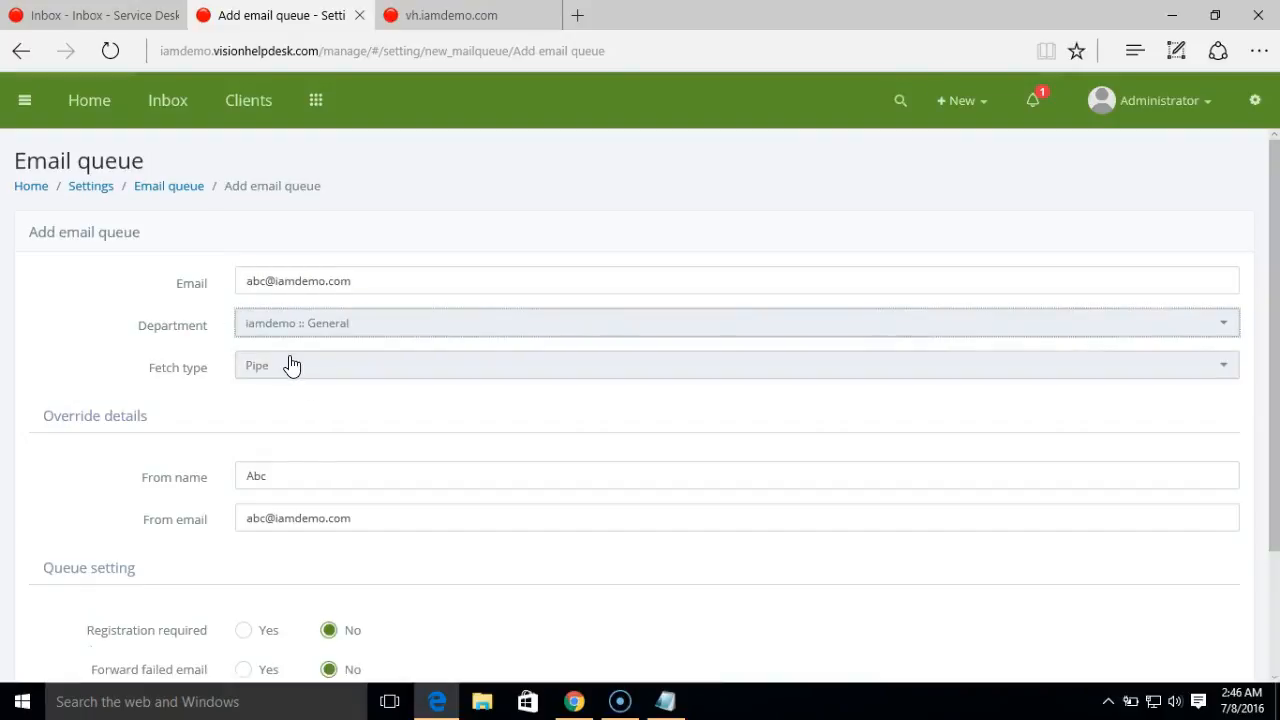
left_click(291, 366)
left_click(306, 435)
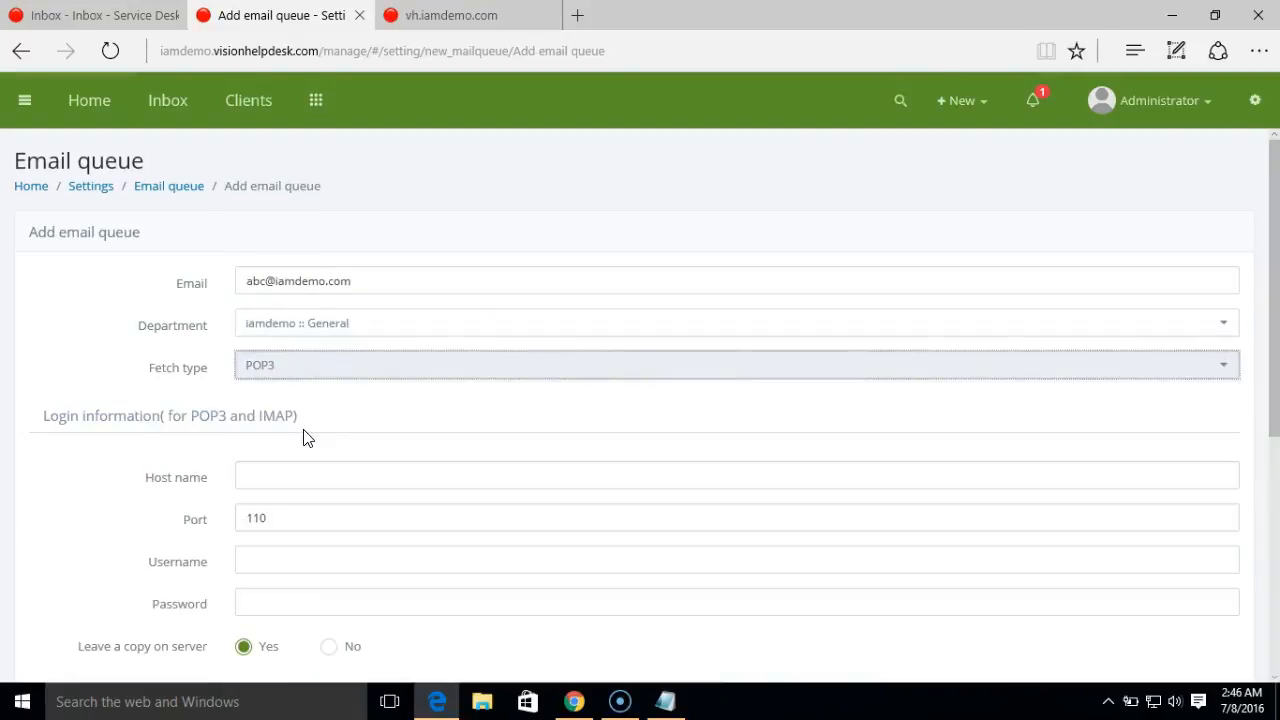
- Set the mail server host name to mail.iamdemo.com
left_click(306, 476)
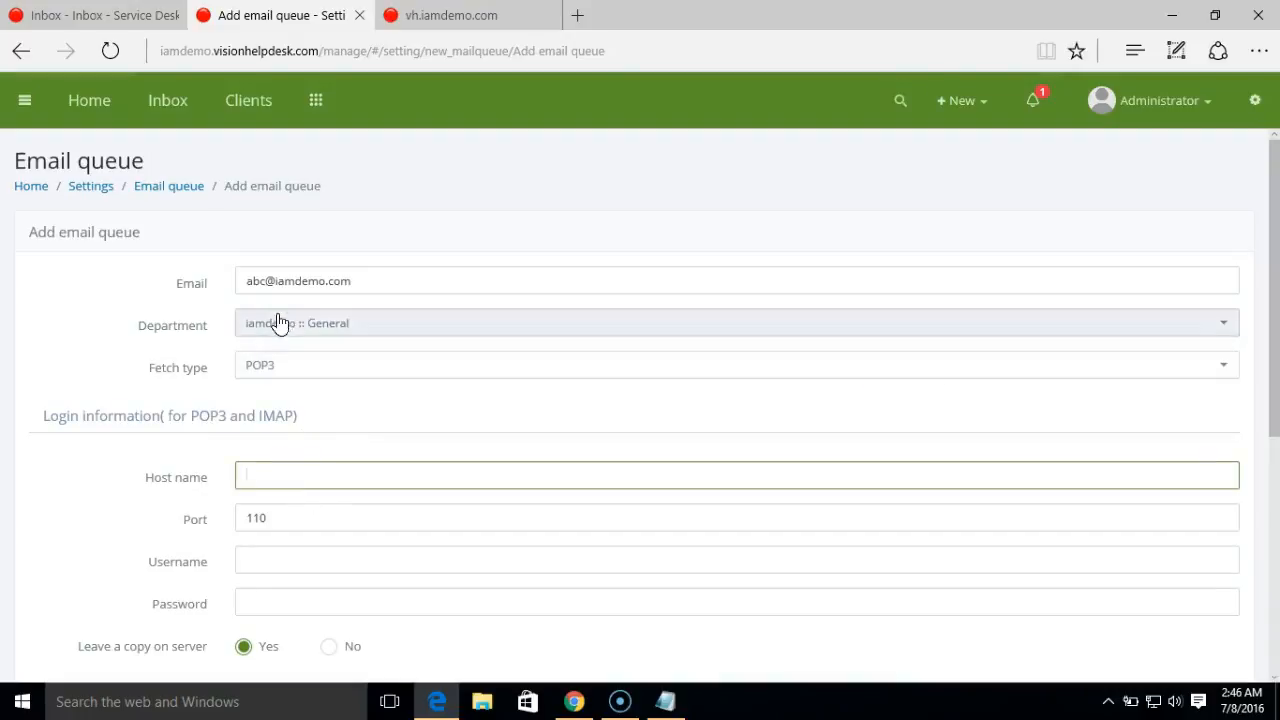
left_click_drag(273, 282, 397, 306)
key("ctrl+c")
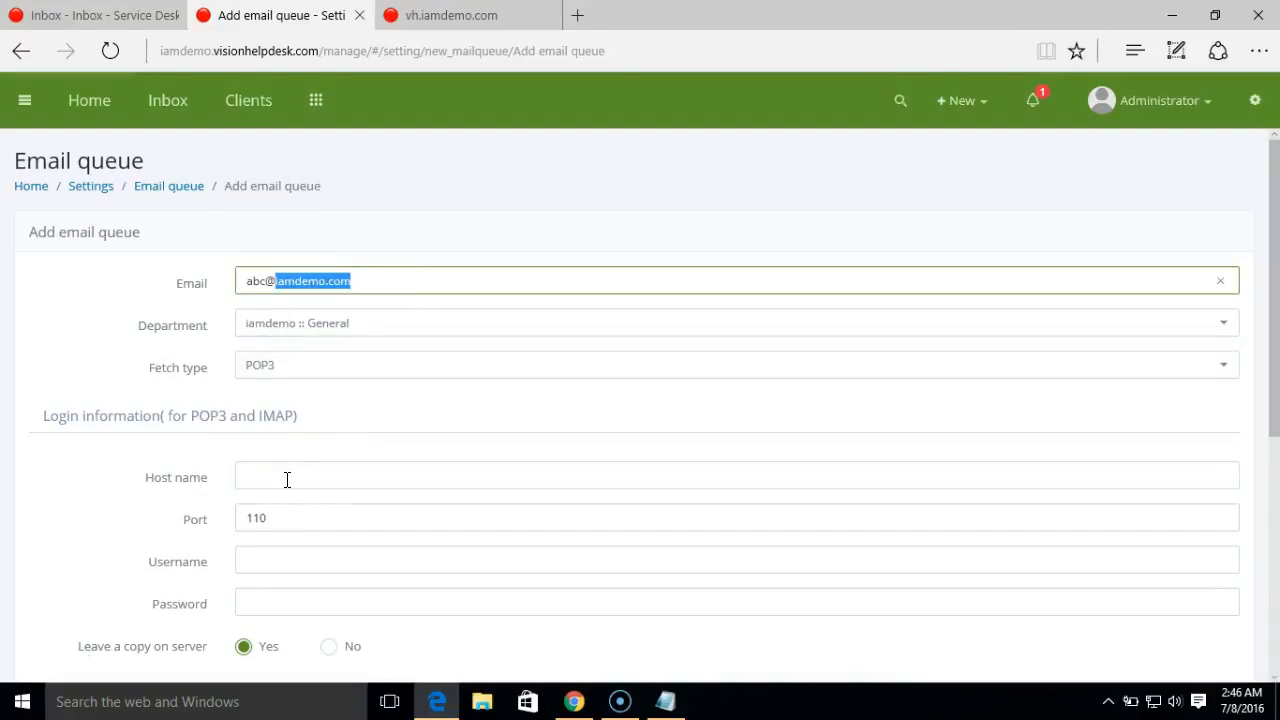
left_click(287, 480)
type("mail")
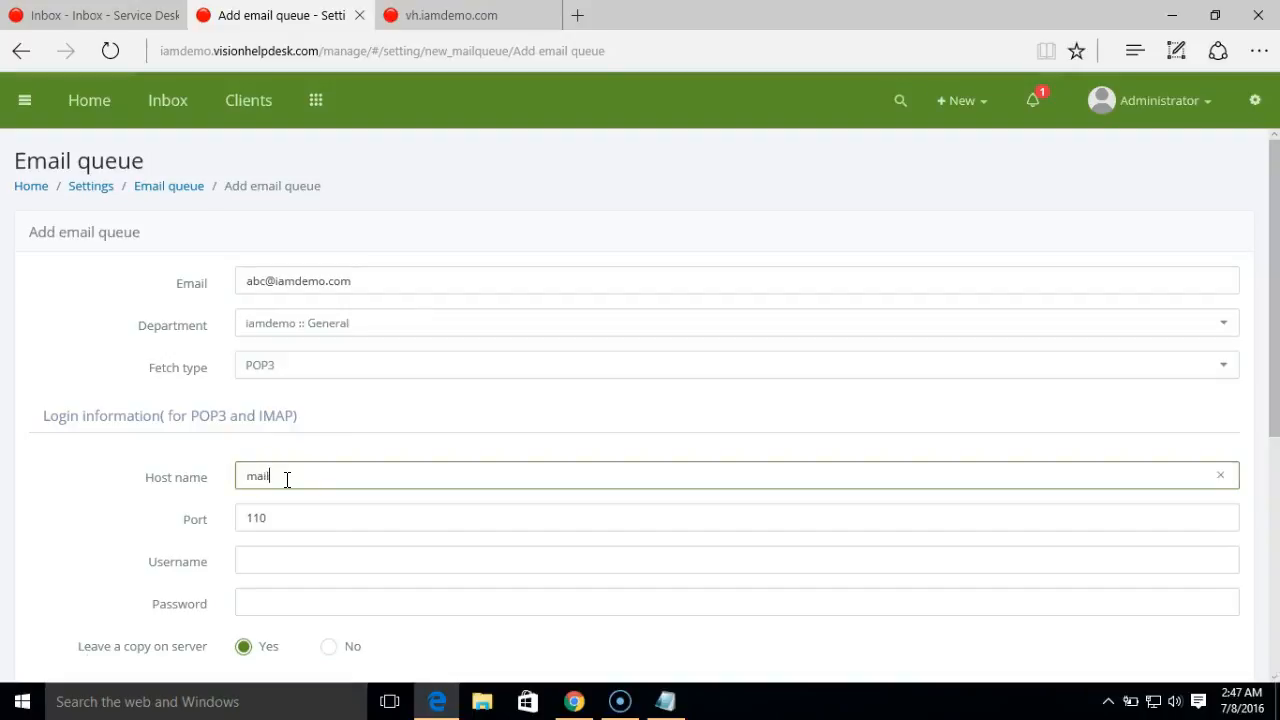
type(".")
key("ctrl+v")
- Enter the abc mailbox login and password, then save the POP3 queue
left_click(280, 560)
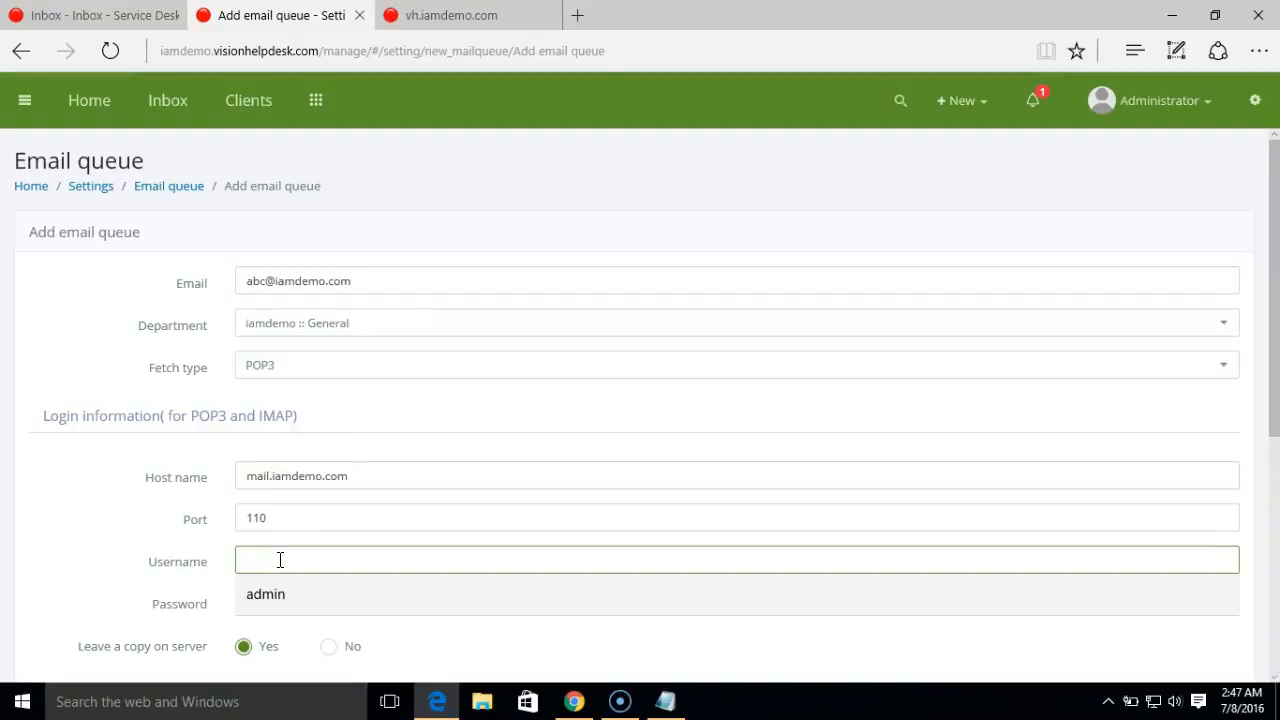
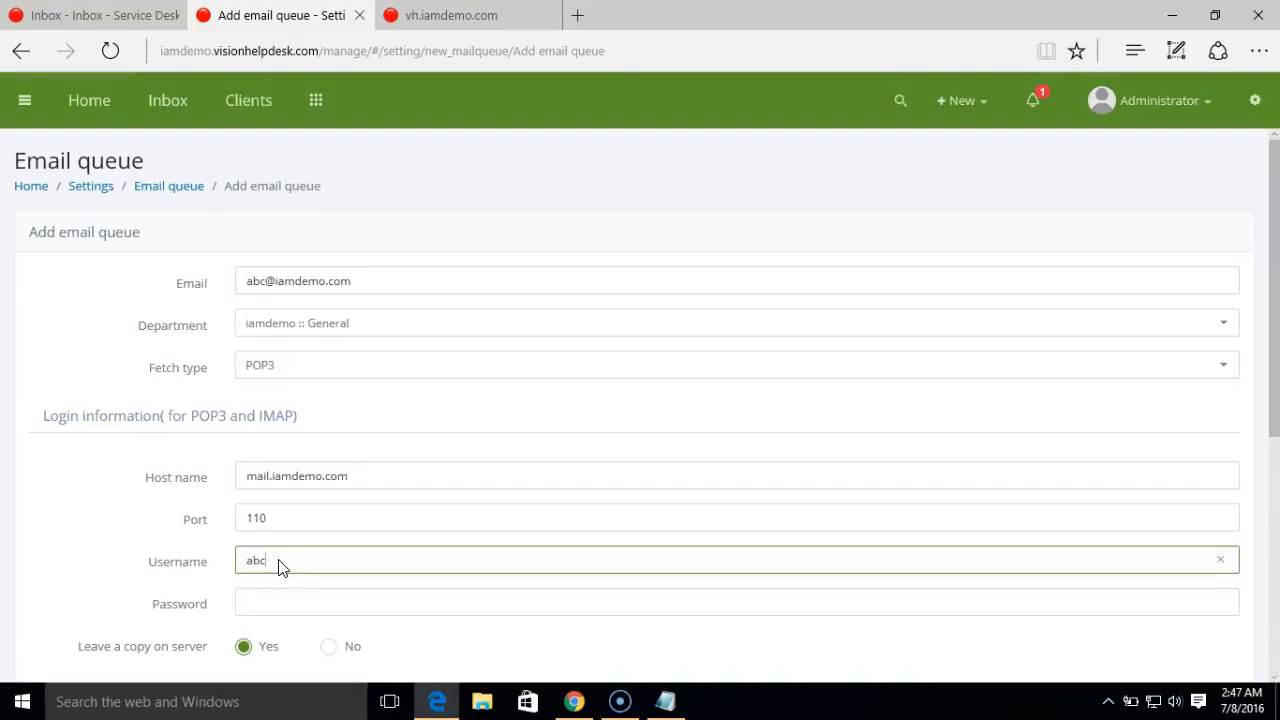
left_click(317, 597)
type("ab••••••")
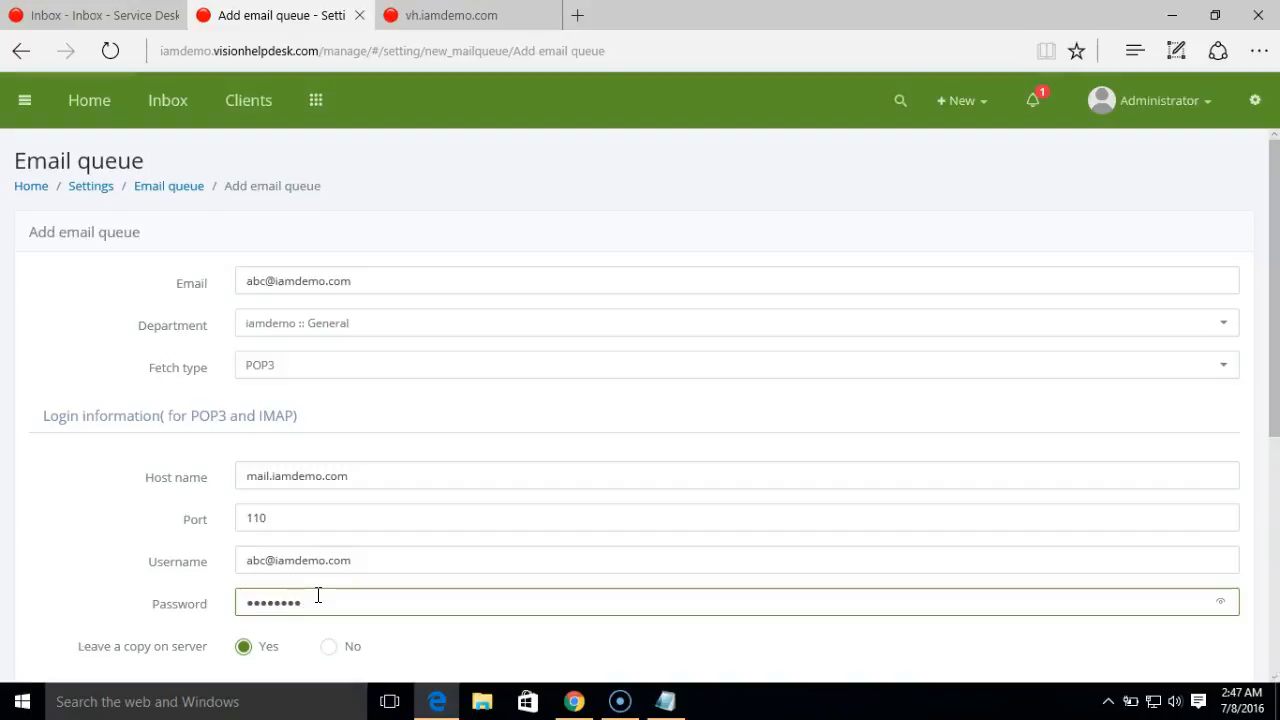
left_click_drag(1275, 409, 1276, 545)
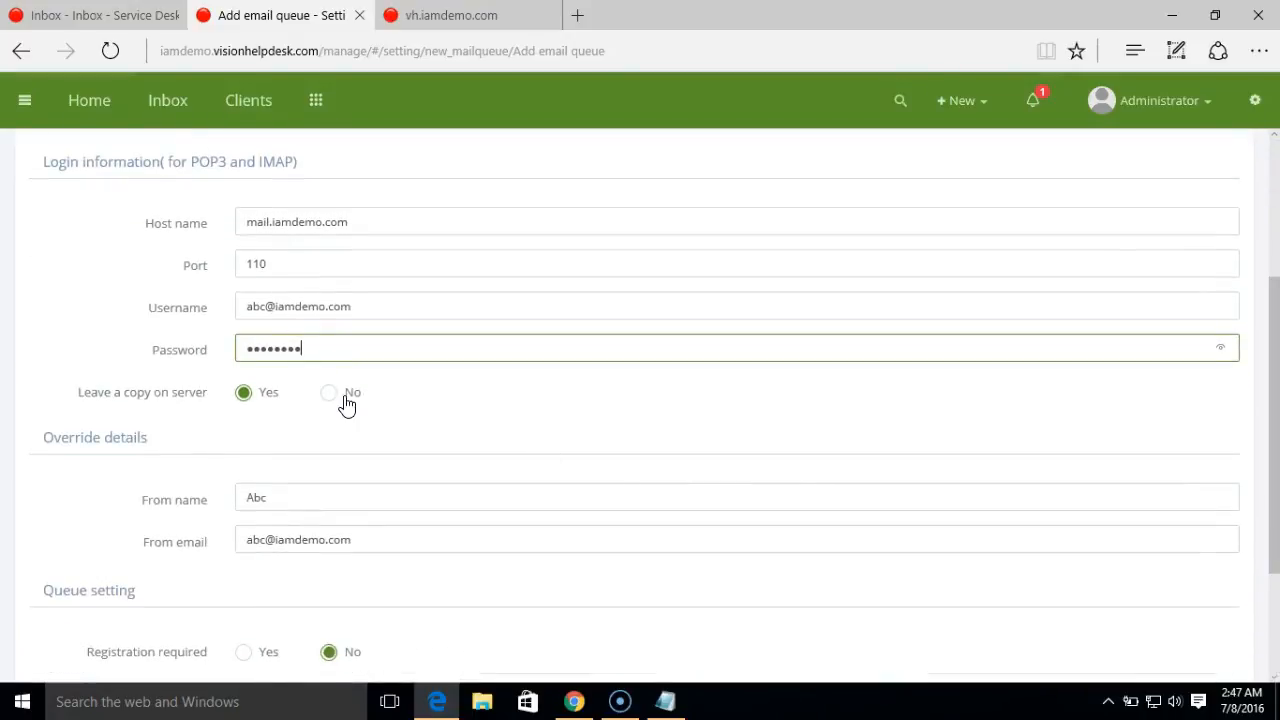
left_click(247, 432)
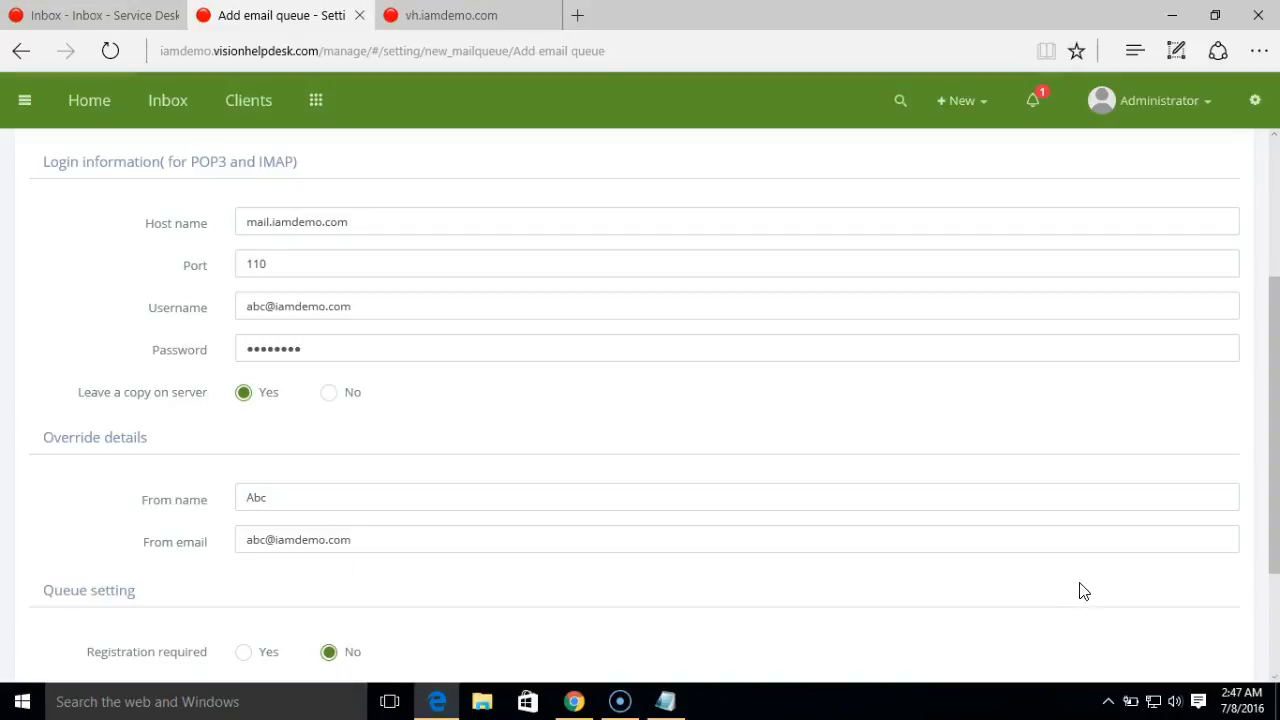
left_click_drag(1275, 462, 1278, 540)
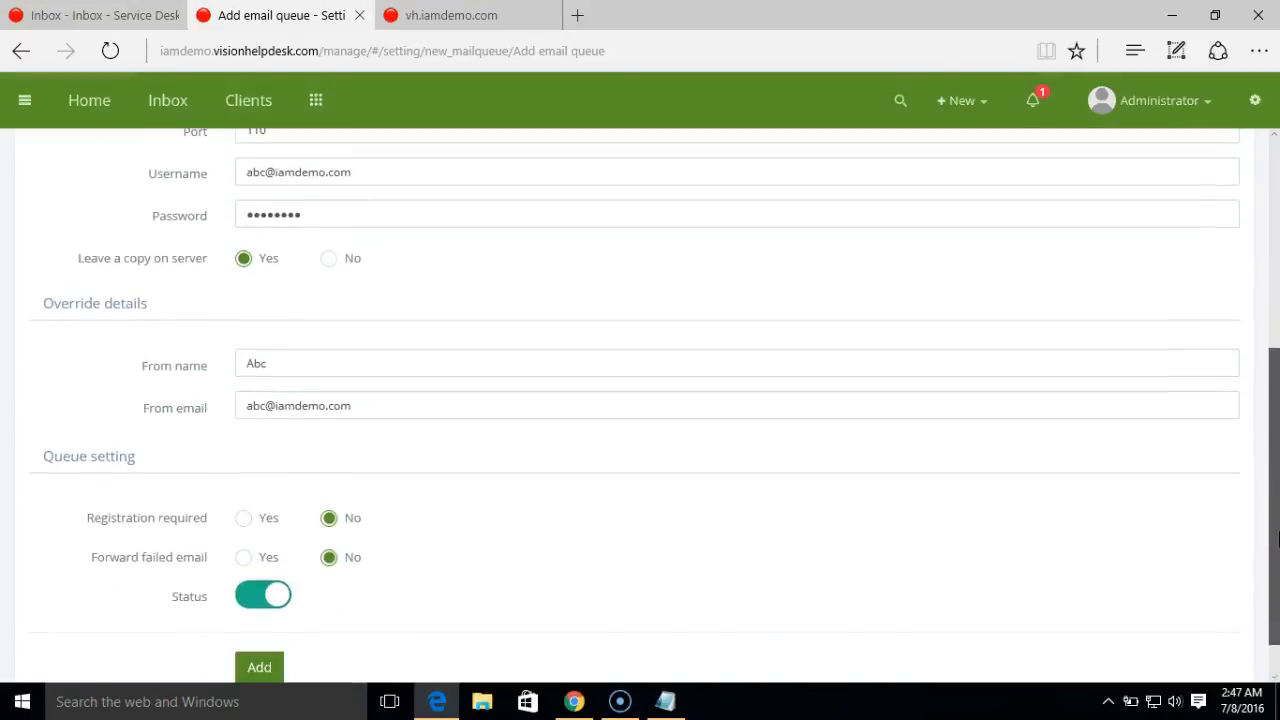
left_click(264, 670)
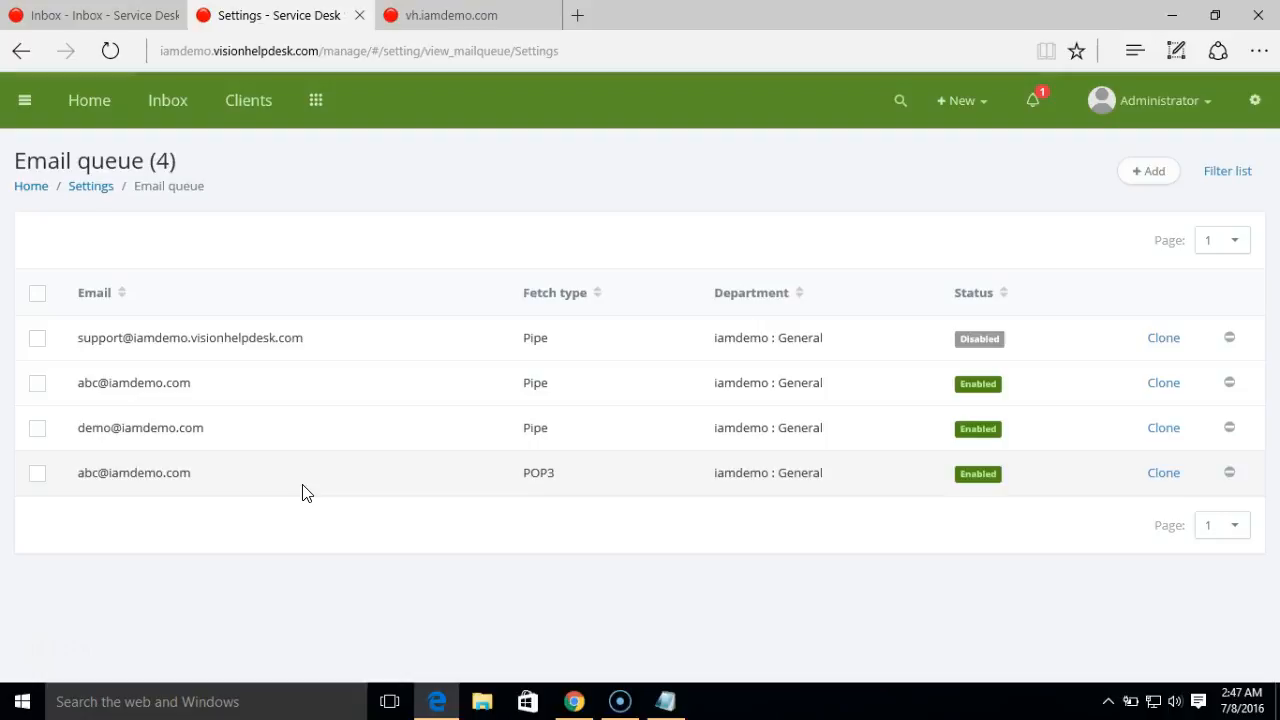
- Open the POP3 abc queue's Update email queue page and select part of the helpdesk domain in the address bar
left_click(180, 476)
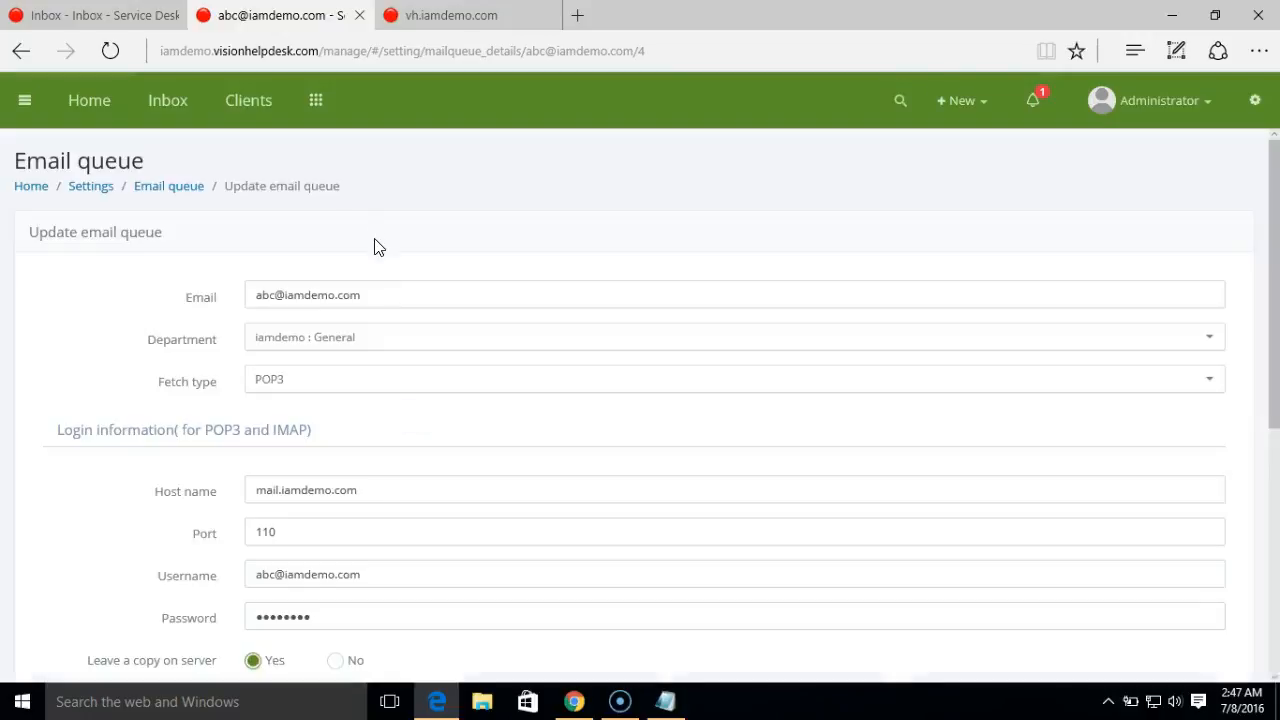
left_click(329, 50)
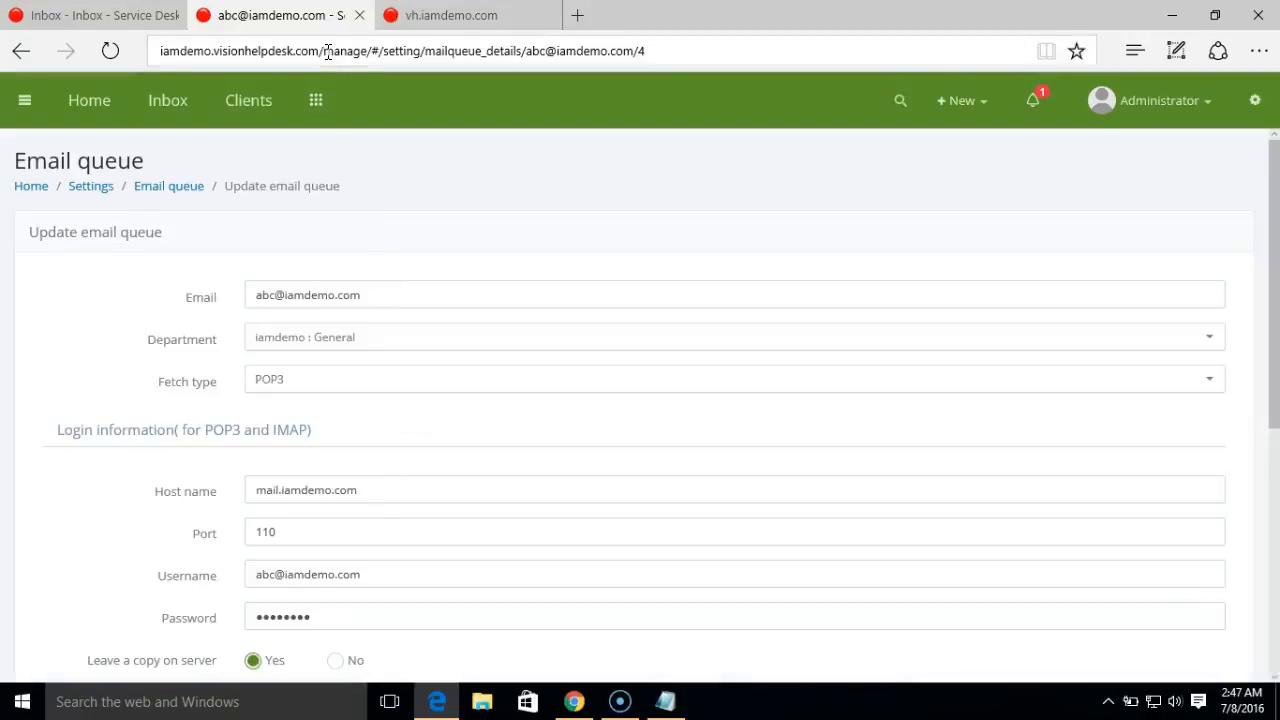
left_click_drag(330, 50, 253, 50)
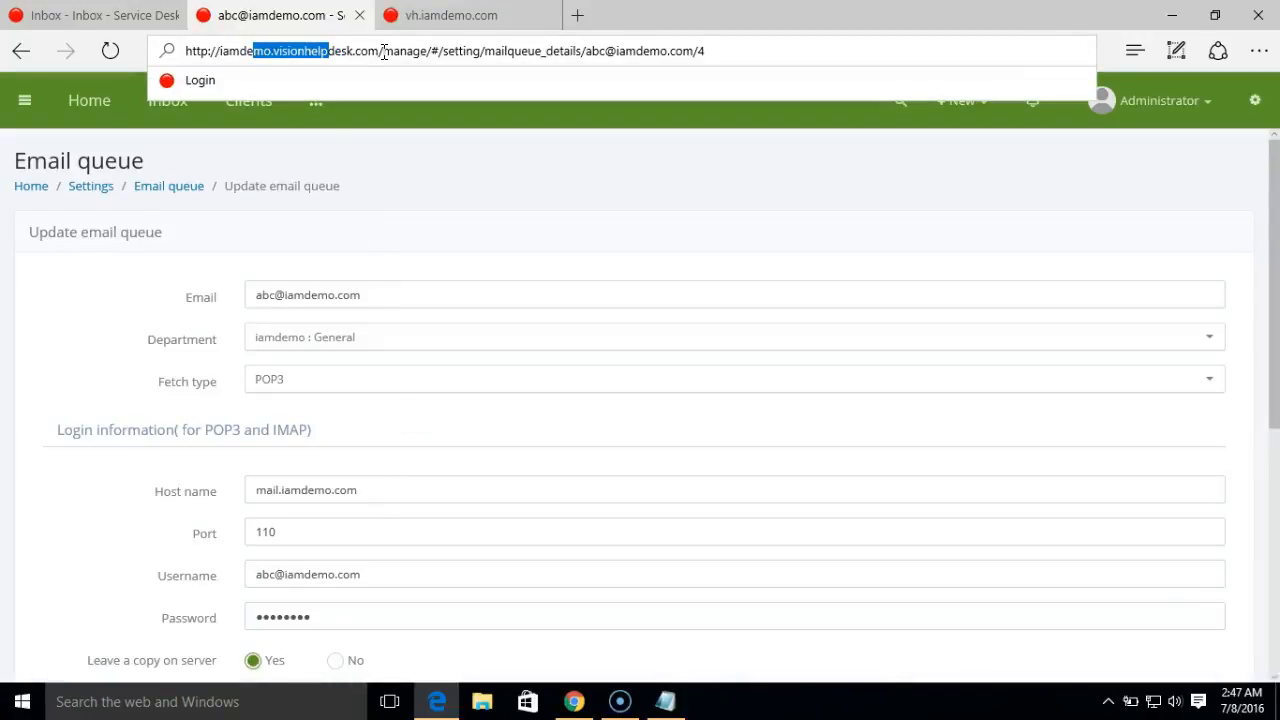
- Select and copy the helpdesk domain iamdemo.visionhelpdesk.com from the queue page's address
left_click(420, 20)
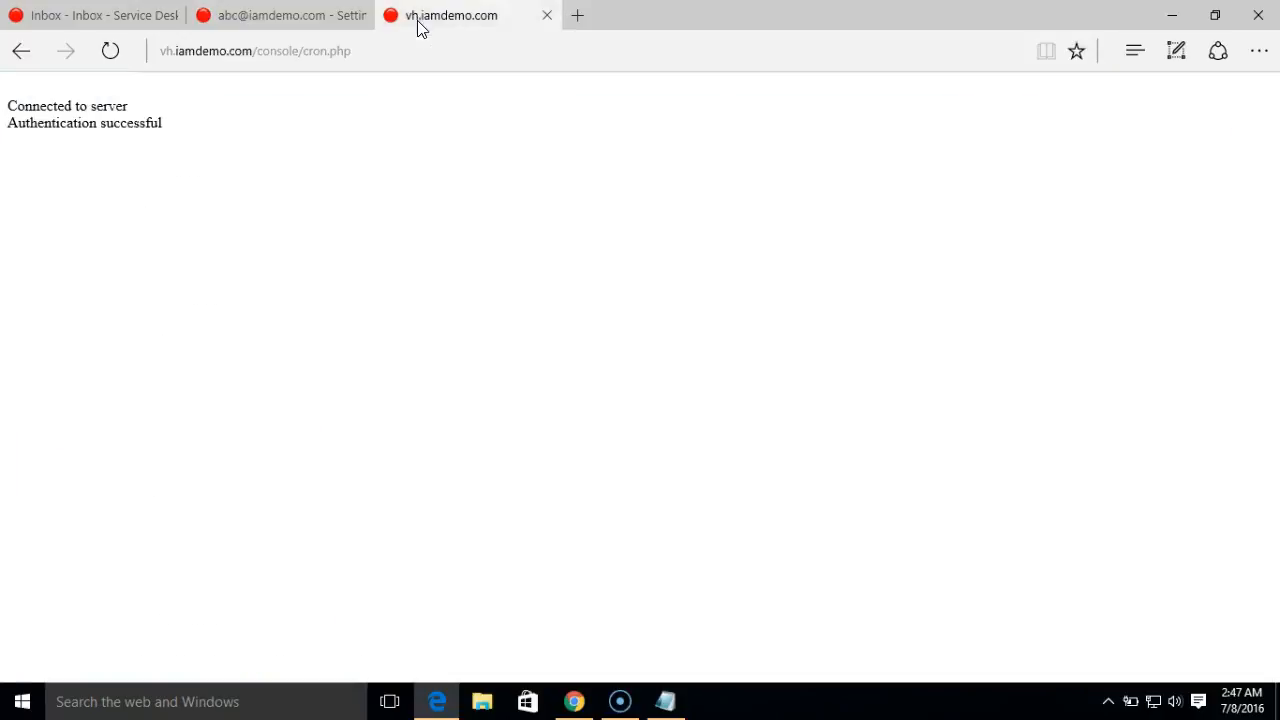
left_click(278, 20)
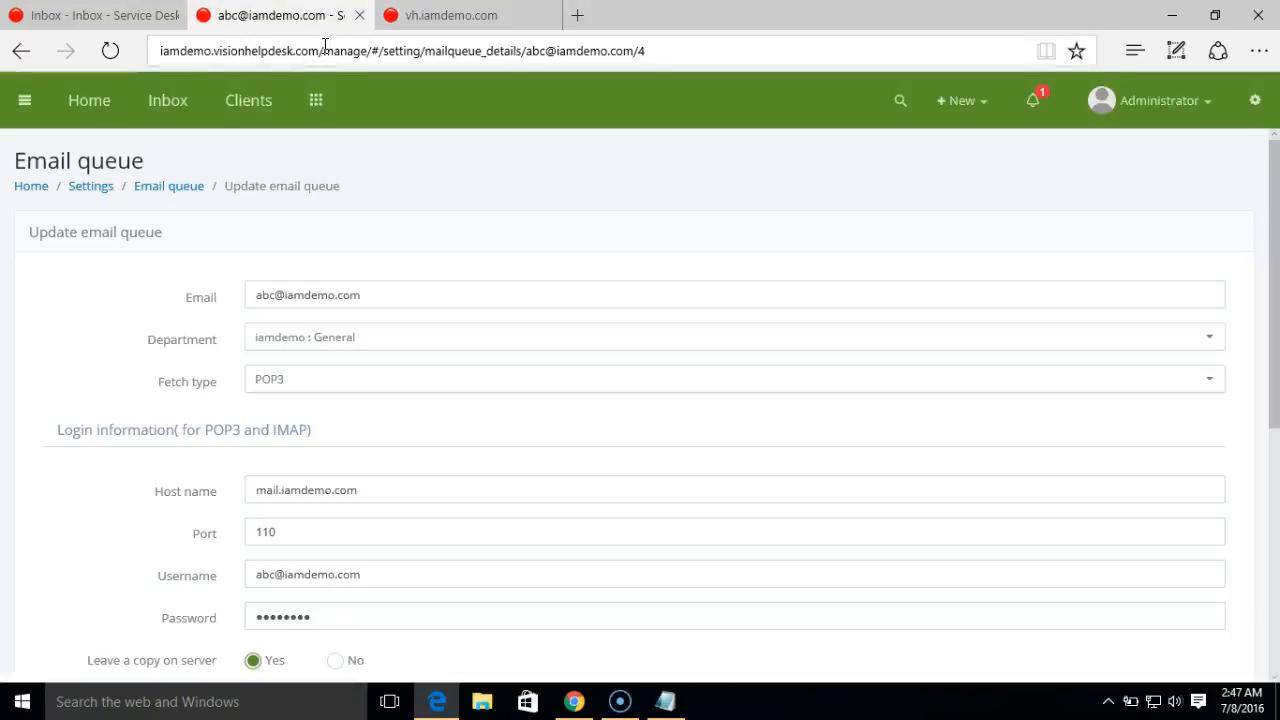
left_click_drag(328, 50, 190, 51)
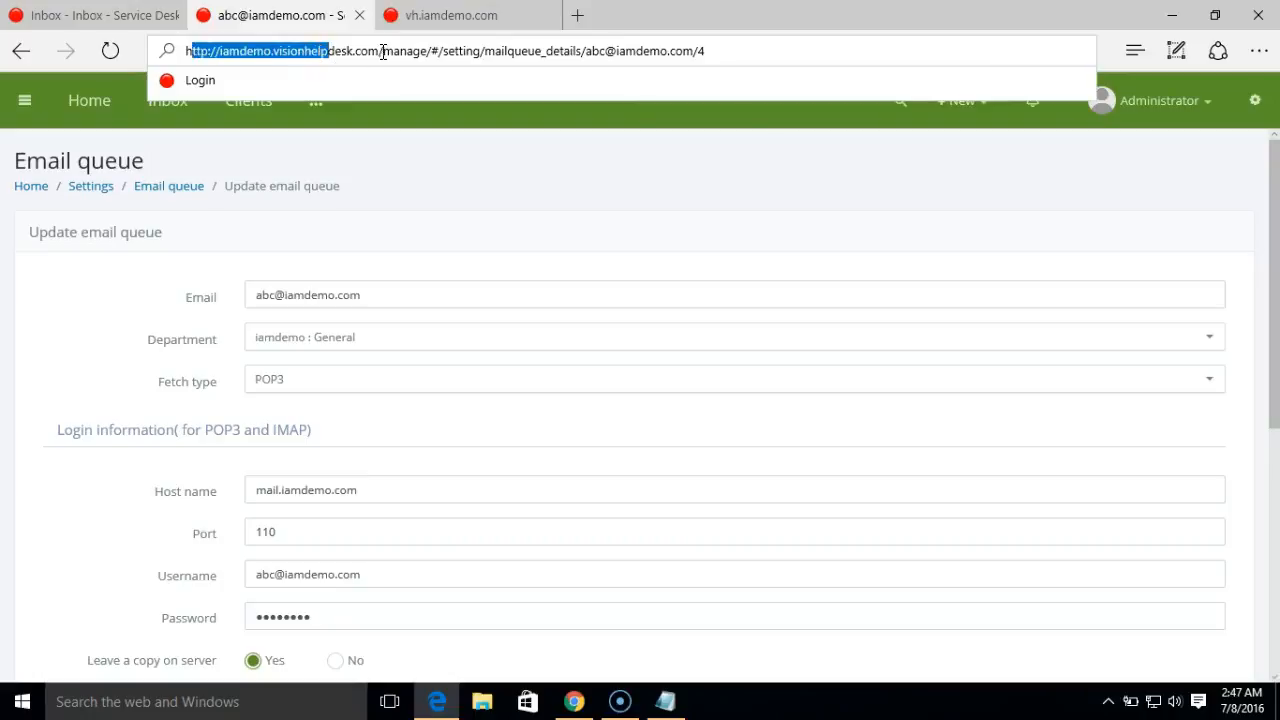
left_click_drag(383, 51, 163, 49)
key("ctrl+c")
left_click(579, 15)
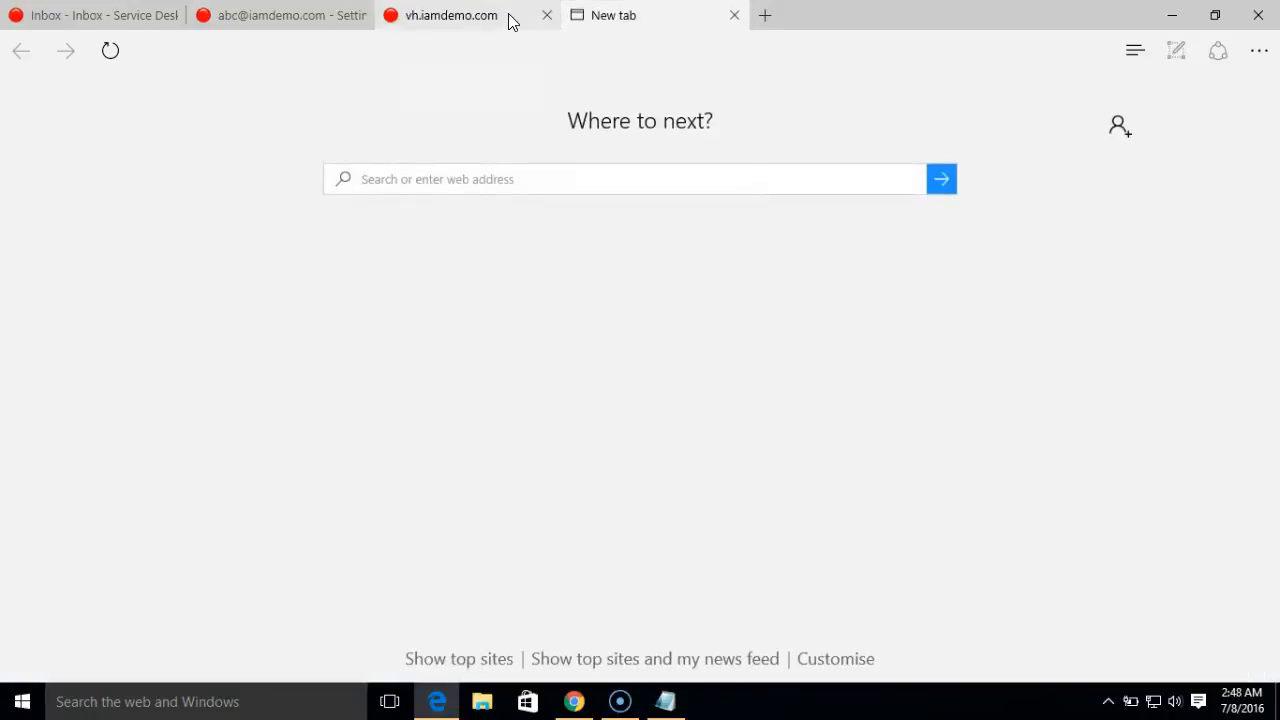
- Paste the domain into the cron tab, fix the URL to /console/cron.php, and run it
left_click(510, 20)
left_click(443, 50)
left_click_drag(314, 50, 155, 31)
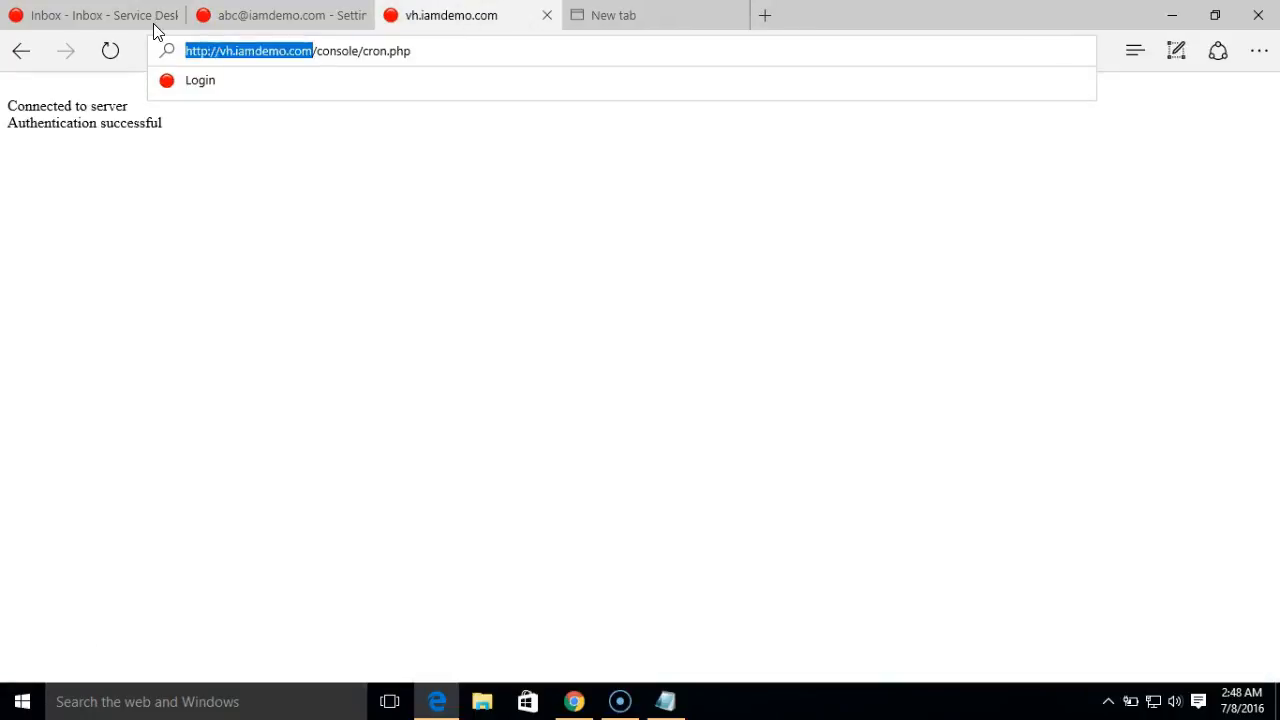
key("ctrl+v")
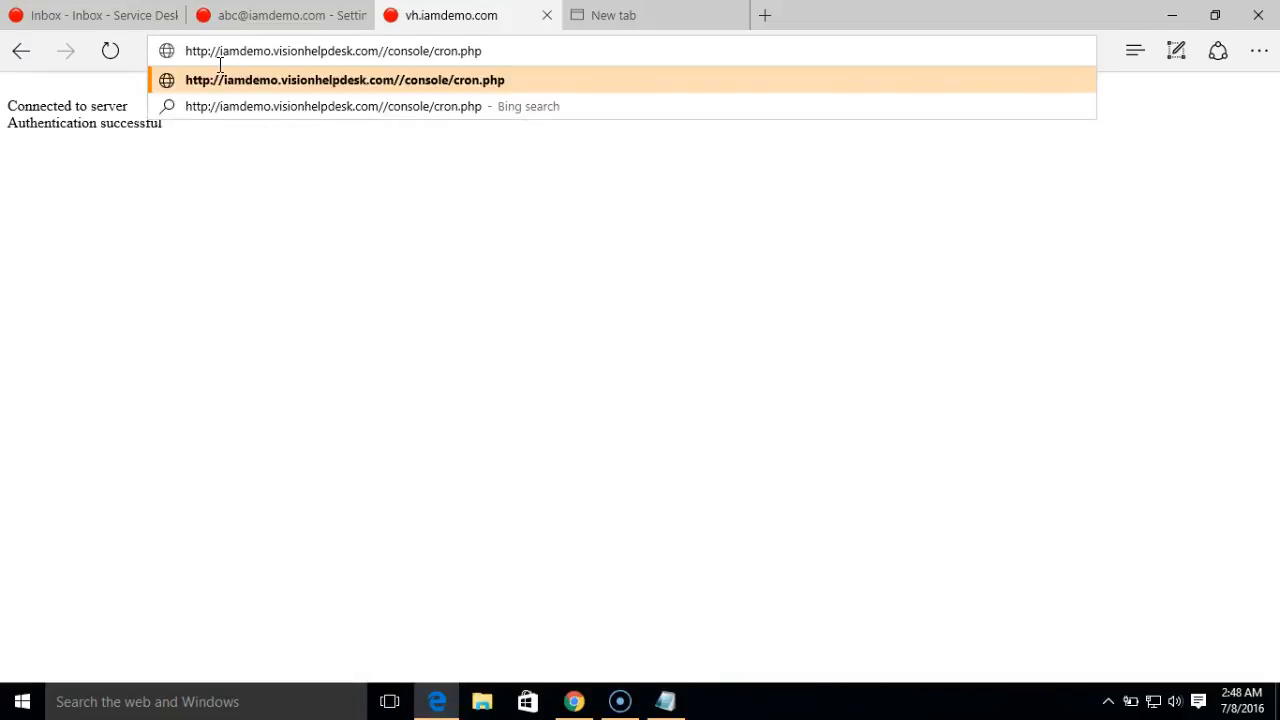
key("Delete")
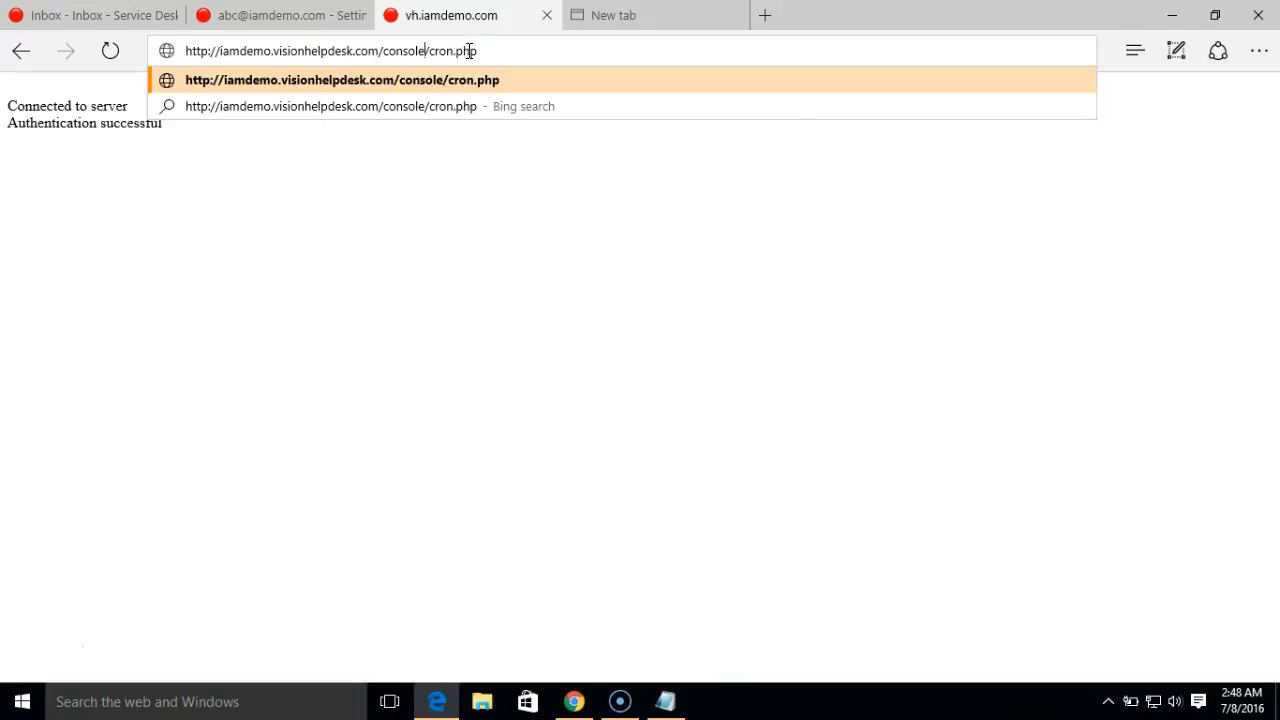
key("Return")
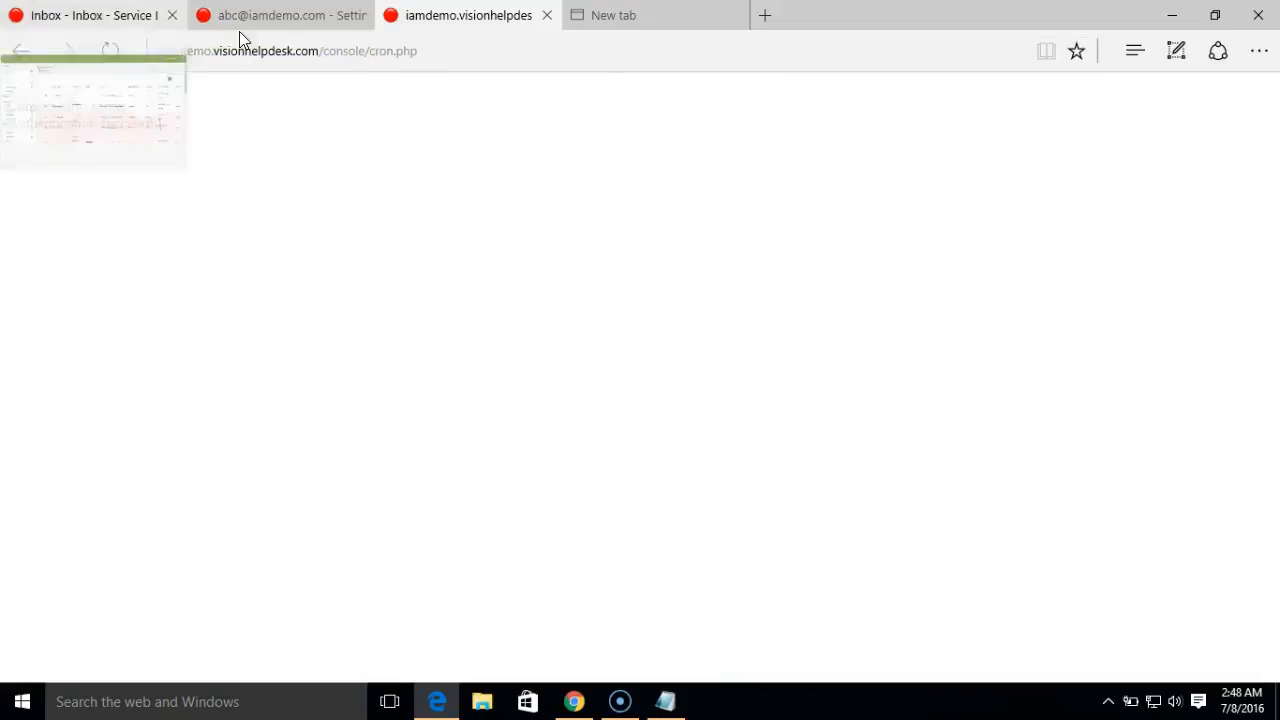
- Review the inbox for fetched tickets, then return to Settings > Email queue
left_click(271, 28)
left_click(182, 103)
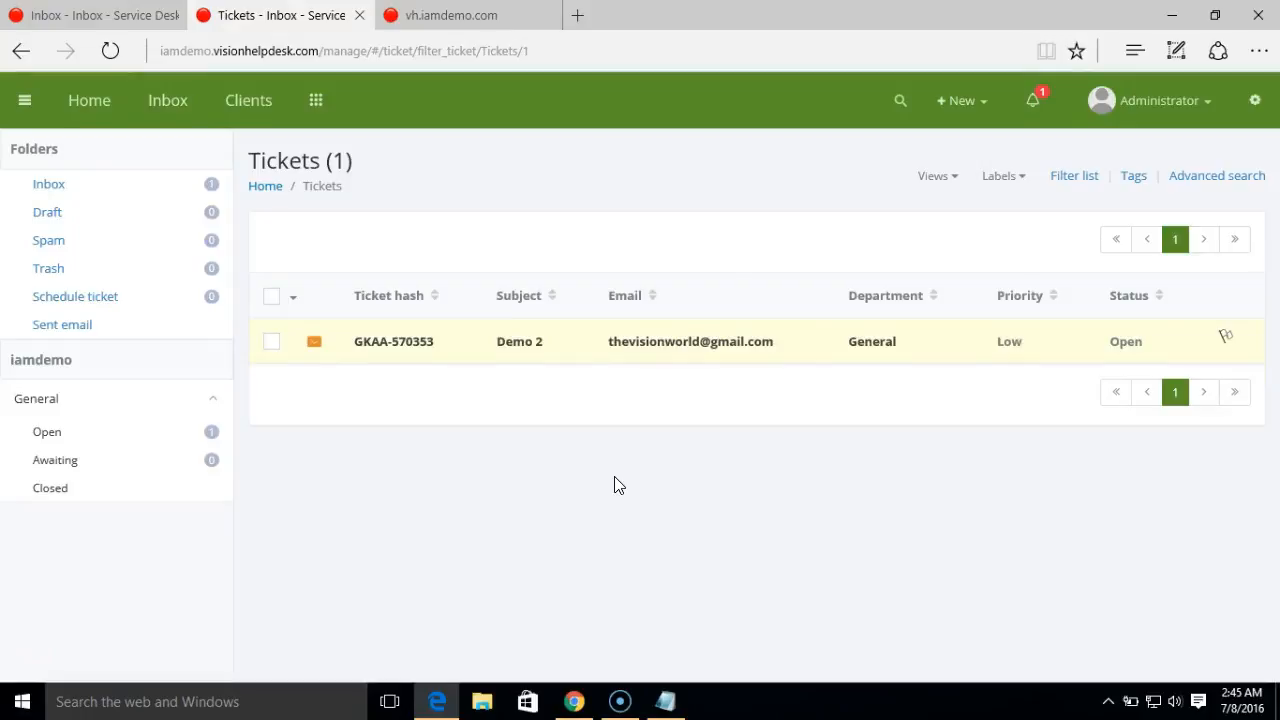
left_click(1255, 104)
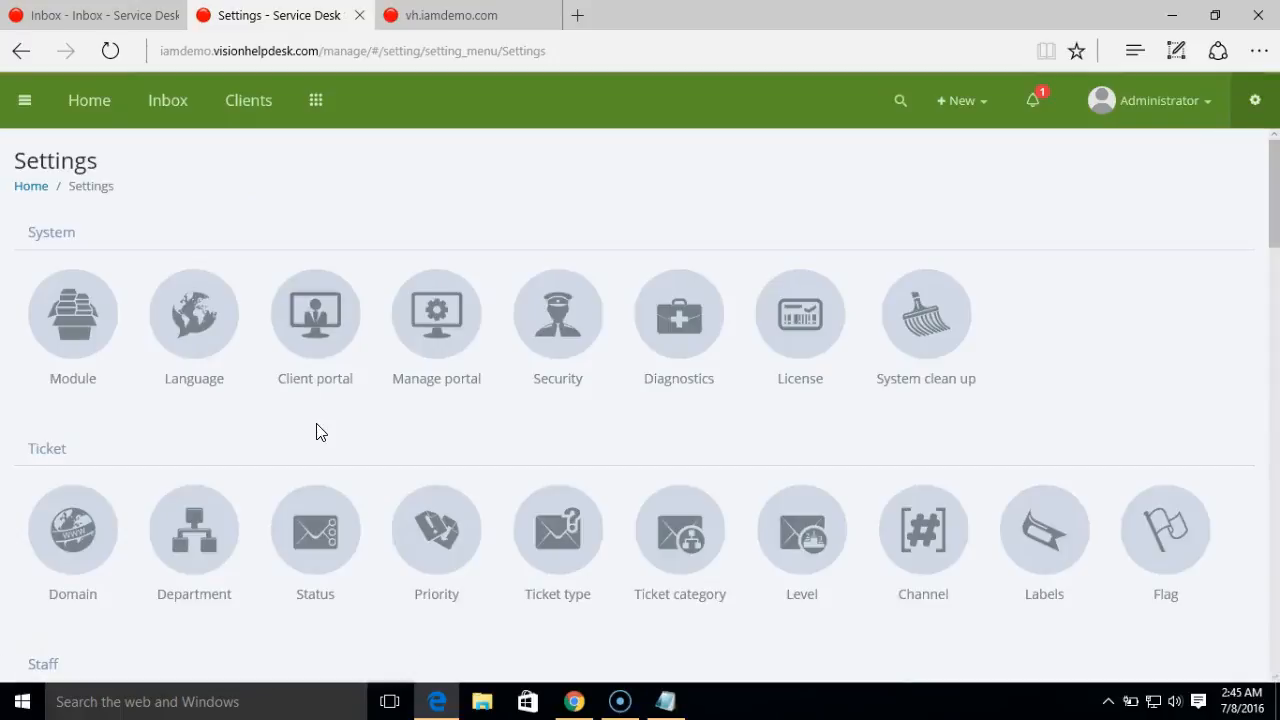
scroll(1277, 325, "down", 6)
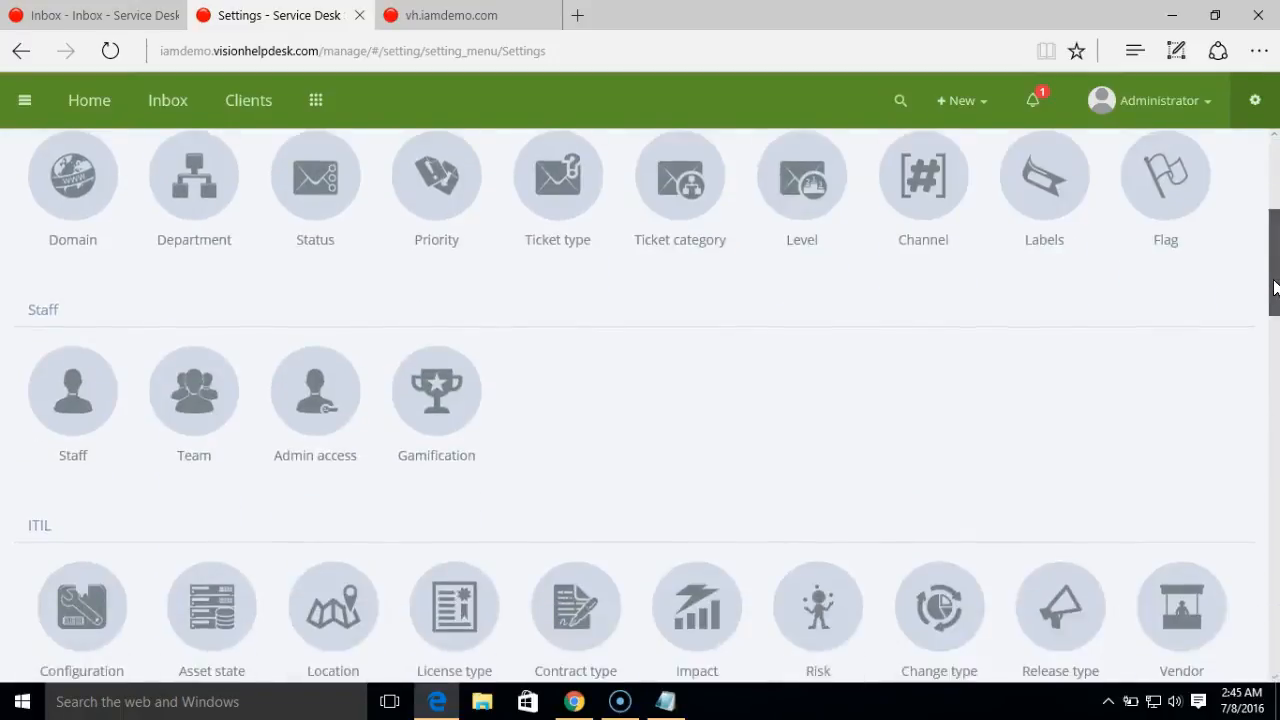
left_click_drag(1272, 340, 1270, 432)
left_click(84, 508)
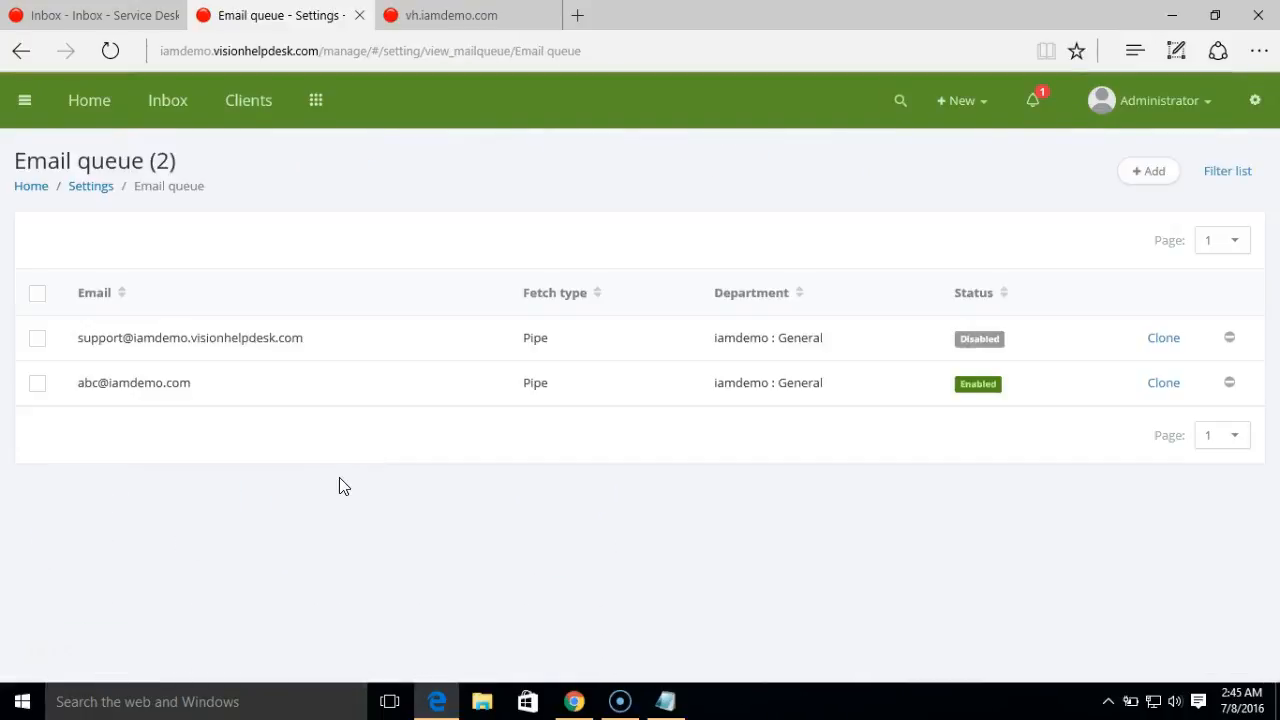
- Create a Pipe queue for the demo mailbox address under iamdemo :: General and save it
left_click(1149, 174)
left_click(301, 285)
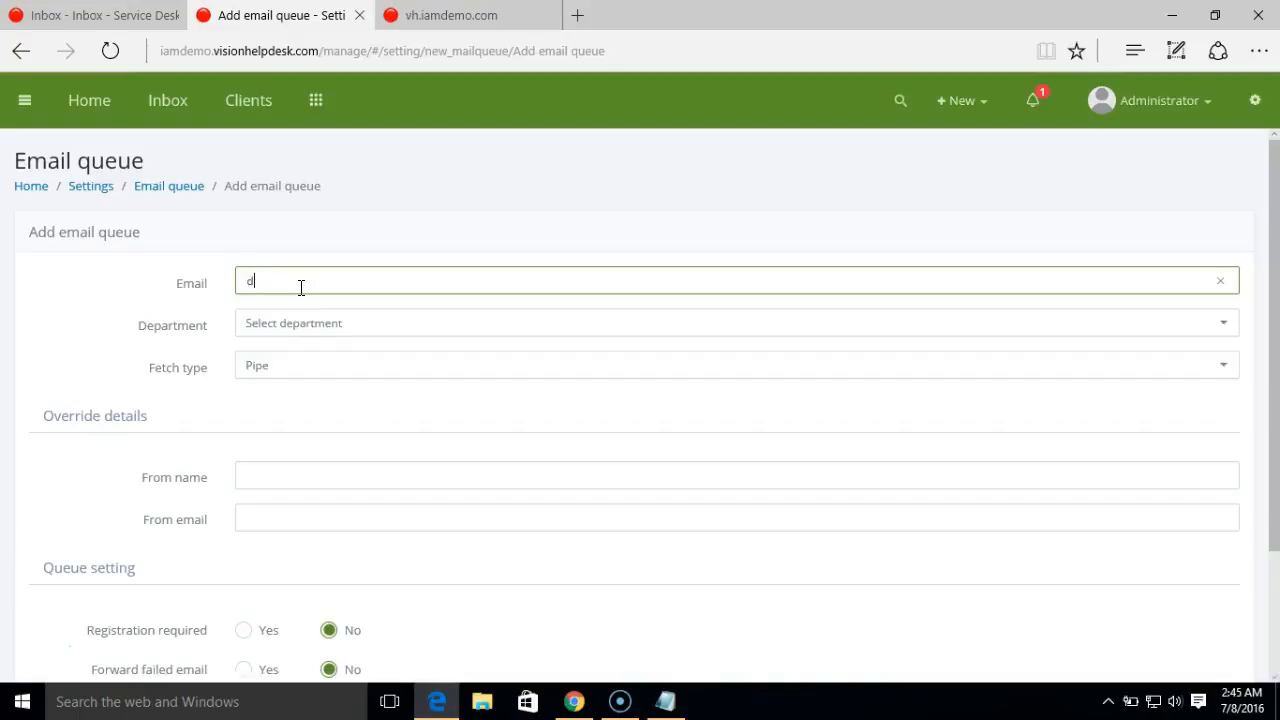
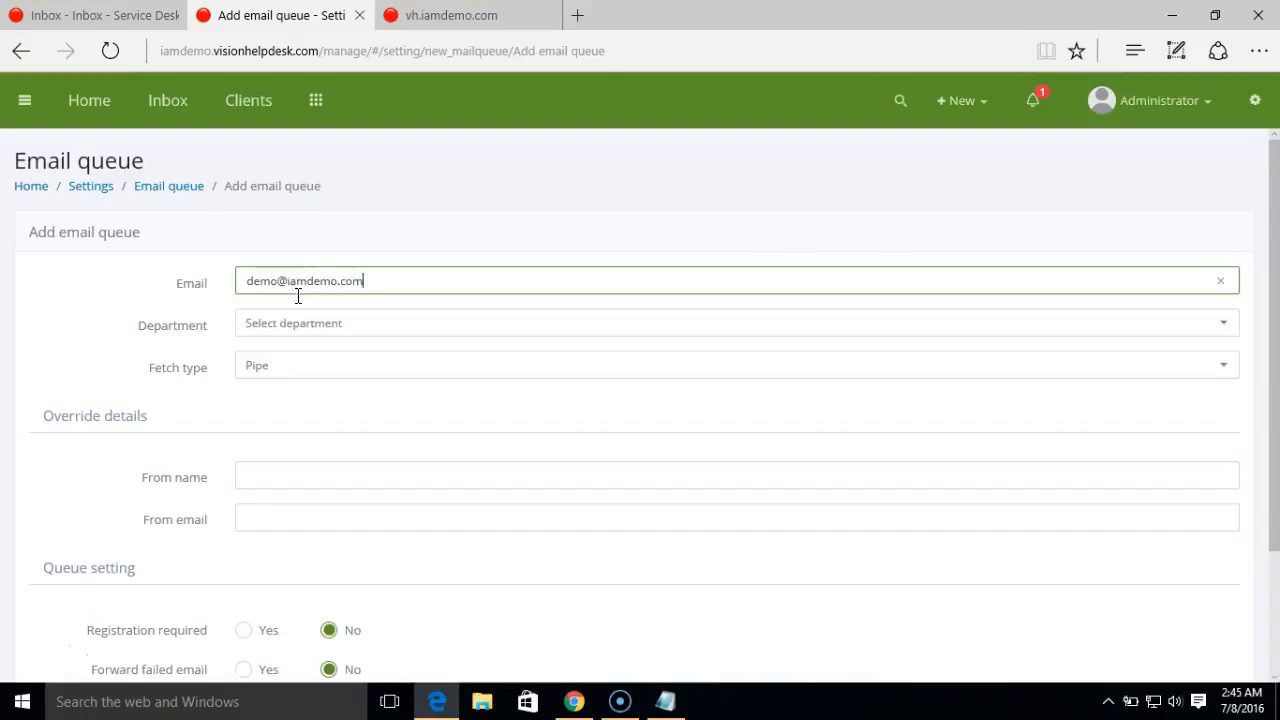
left_click(306, 332)
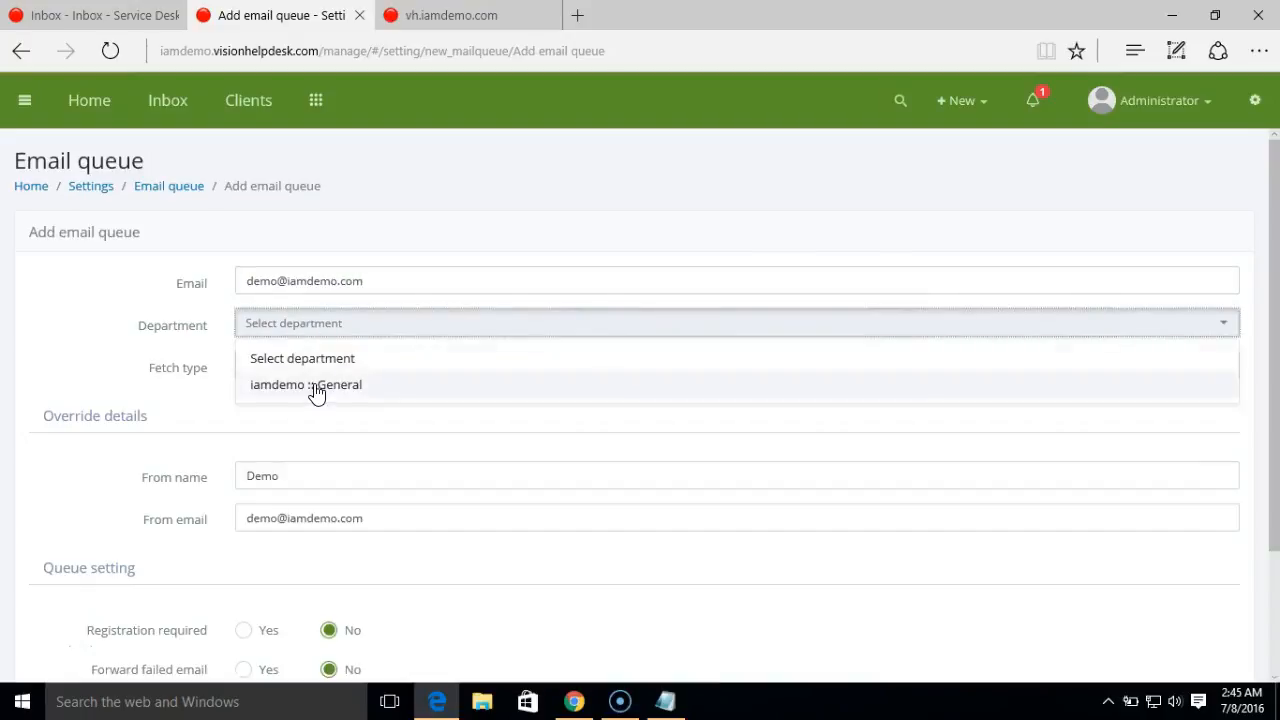
left_click(316, 393)
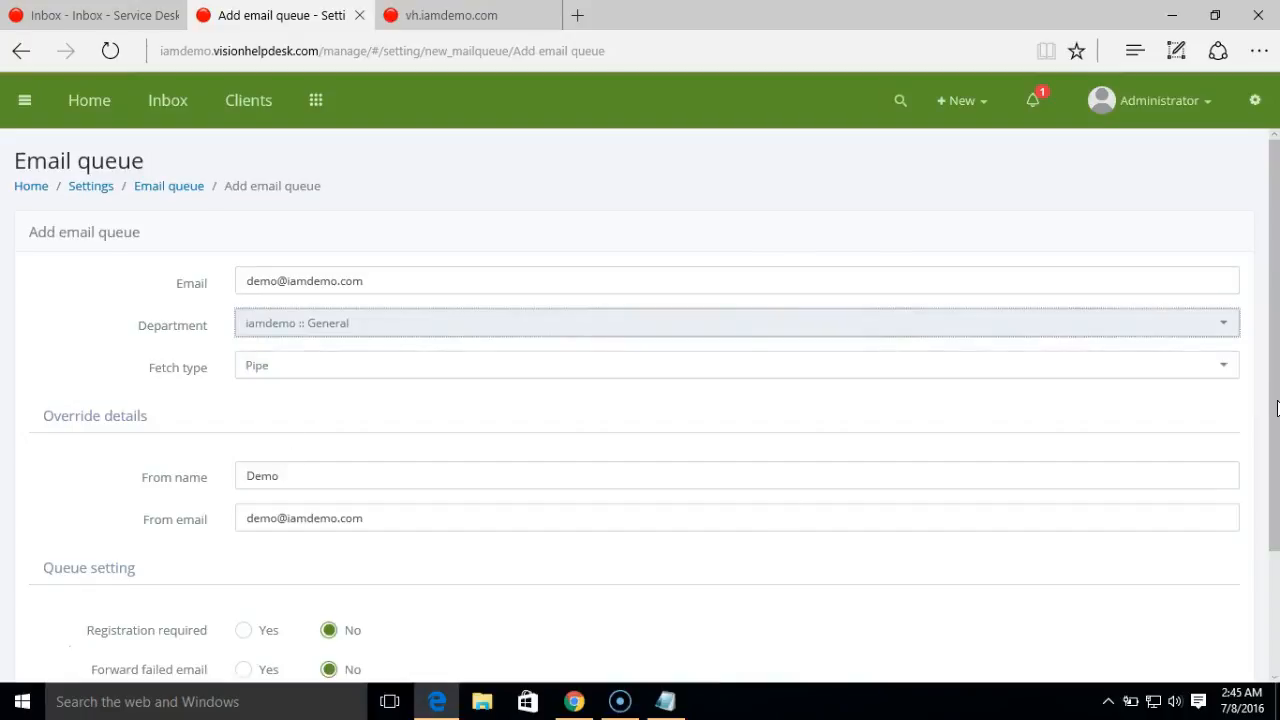
scroll(1276, 408, "down", 1)
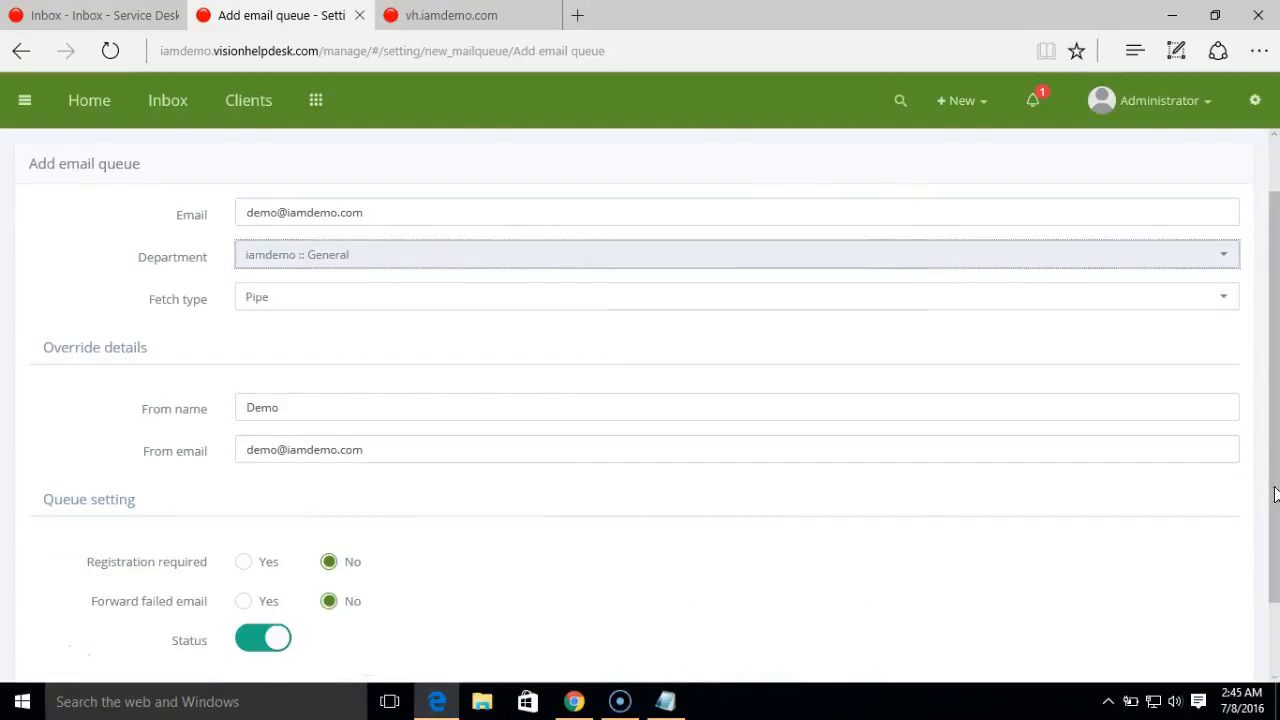
scroll(1274, 494, "down", 1)
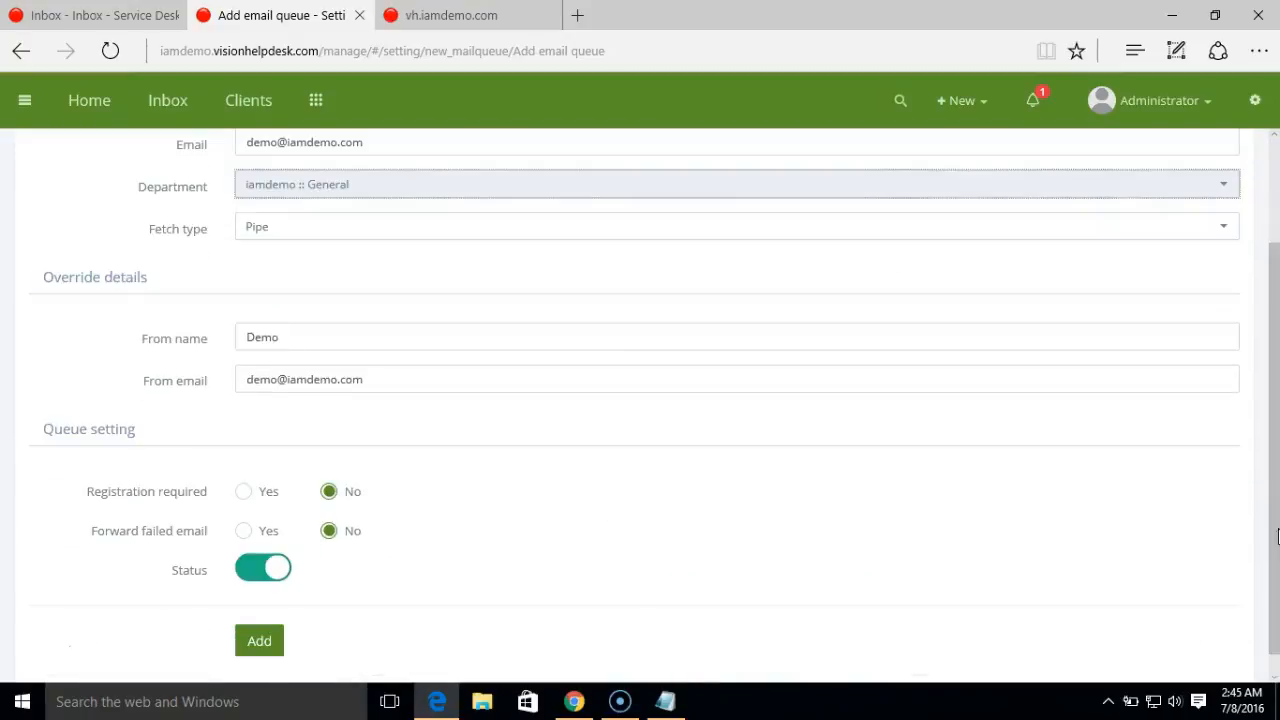
left_click(274, 642)
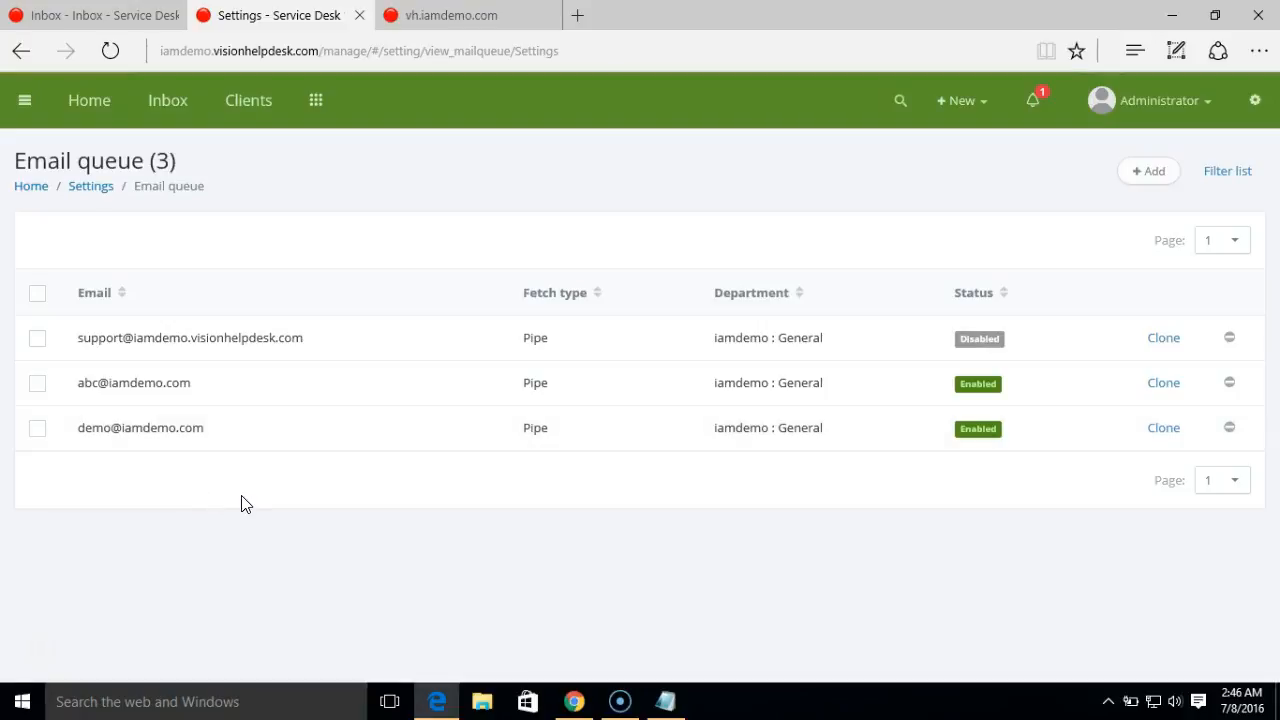
- Begin a queue for the abc mailbox address in iamdemo :: General using POP3 fetch
left_click(1146, 173)
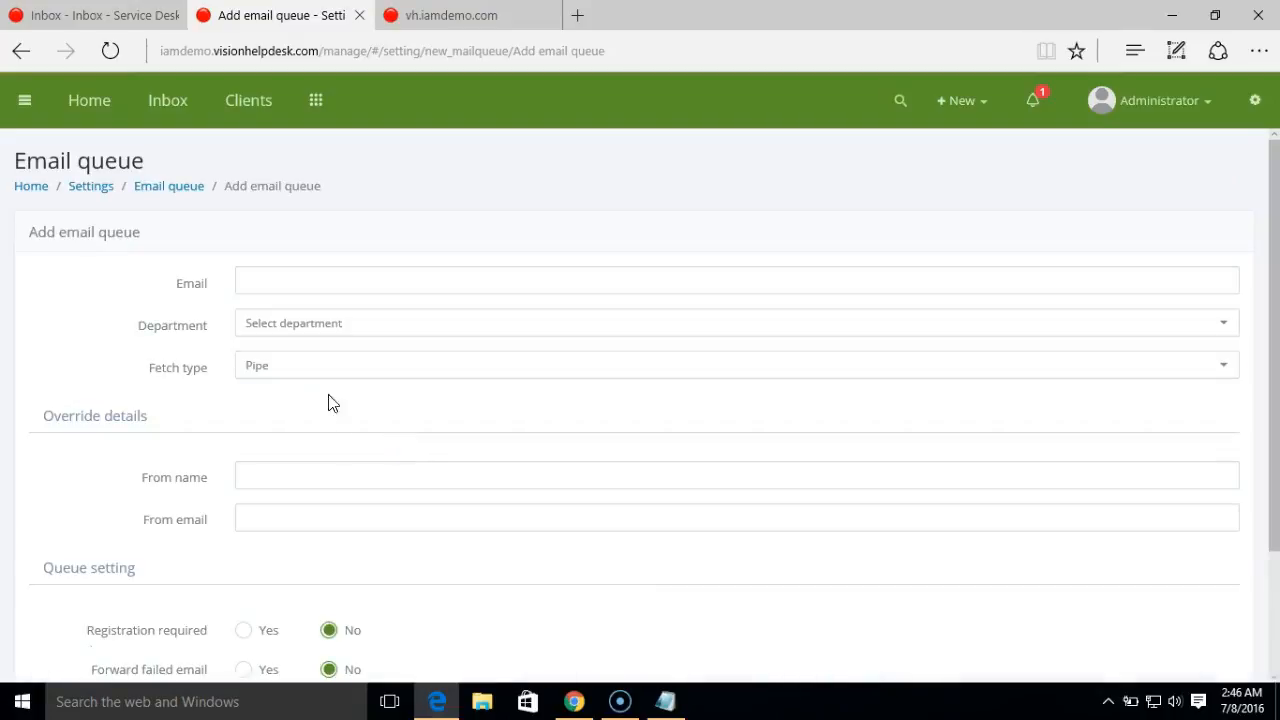
left_click(326, 376)
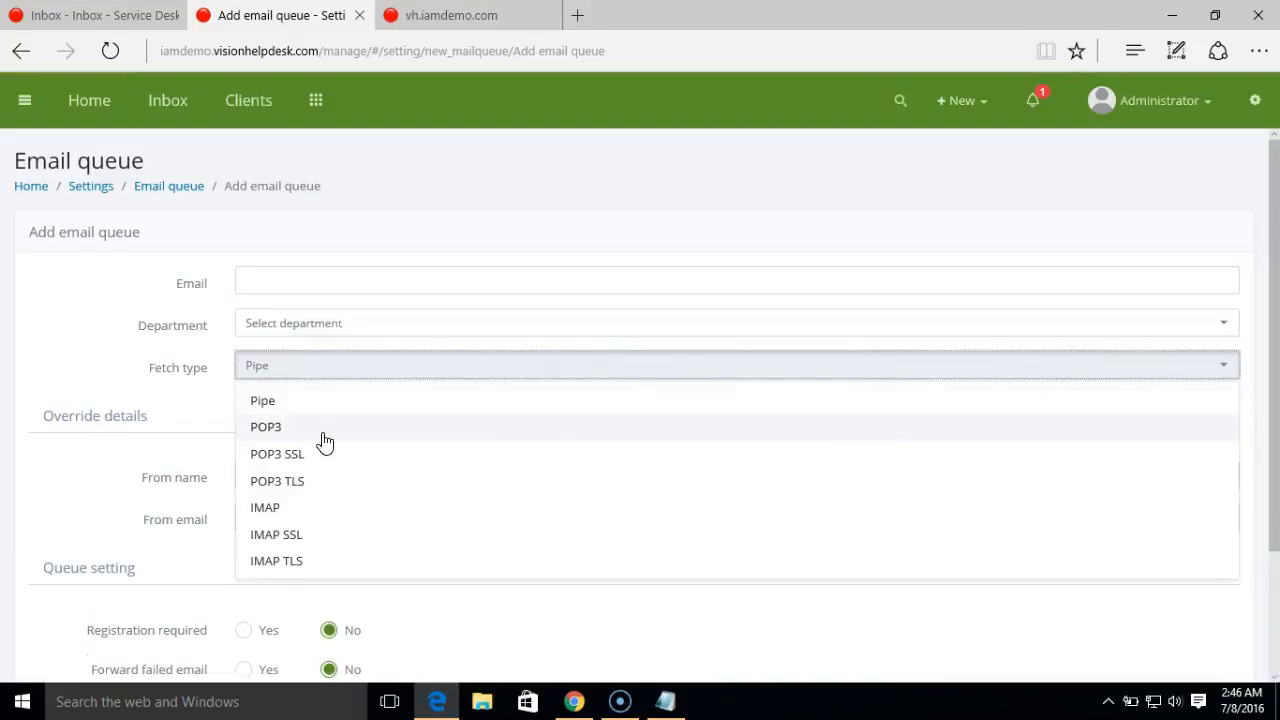
left_click(322, 288)
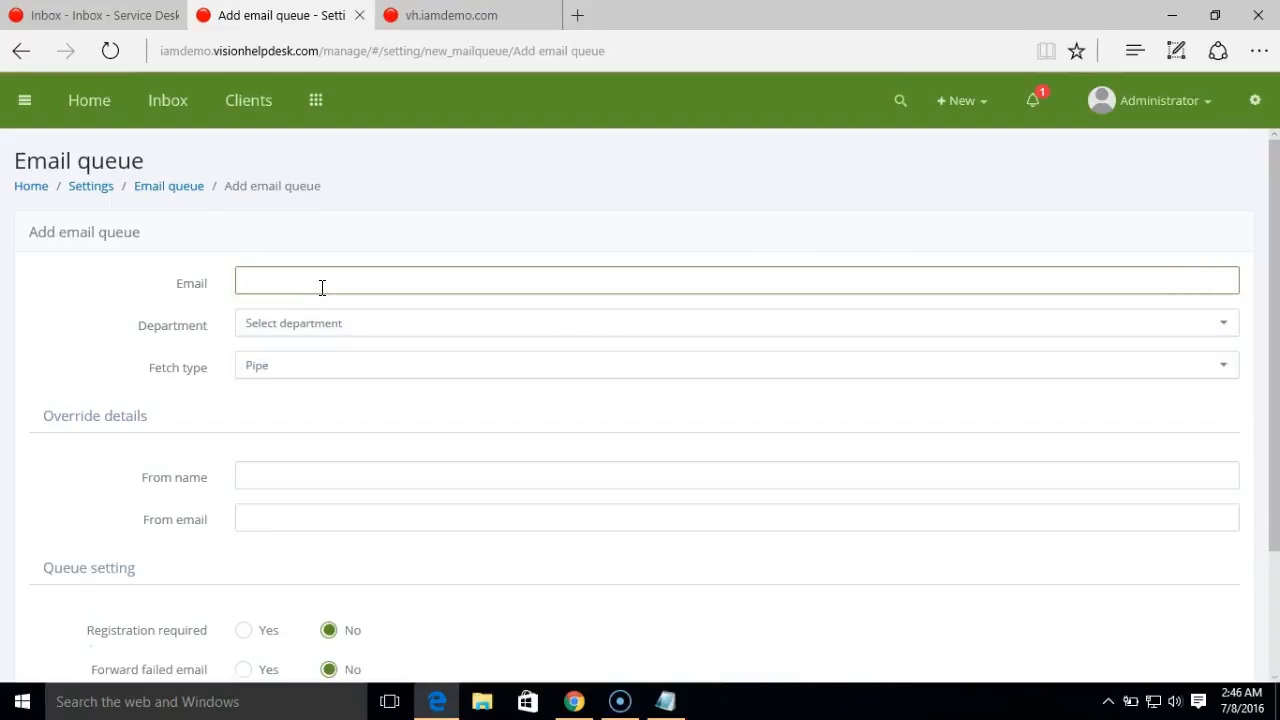
left_click(337, 330)
left_click(314, 384)
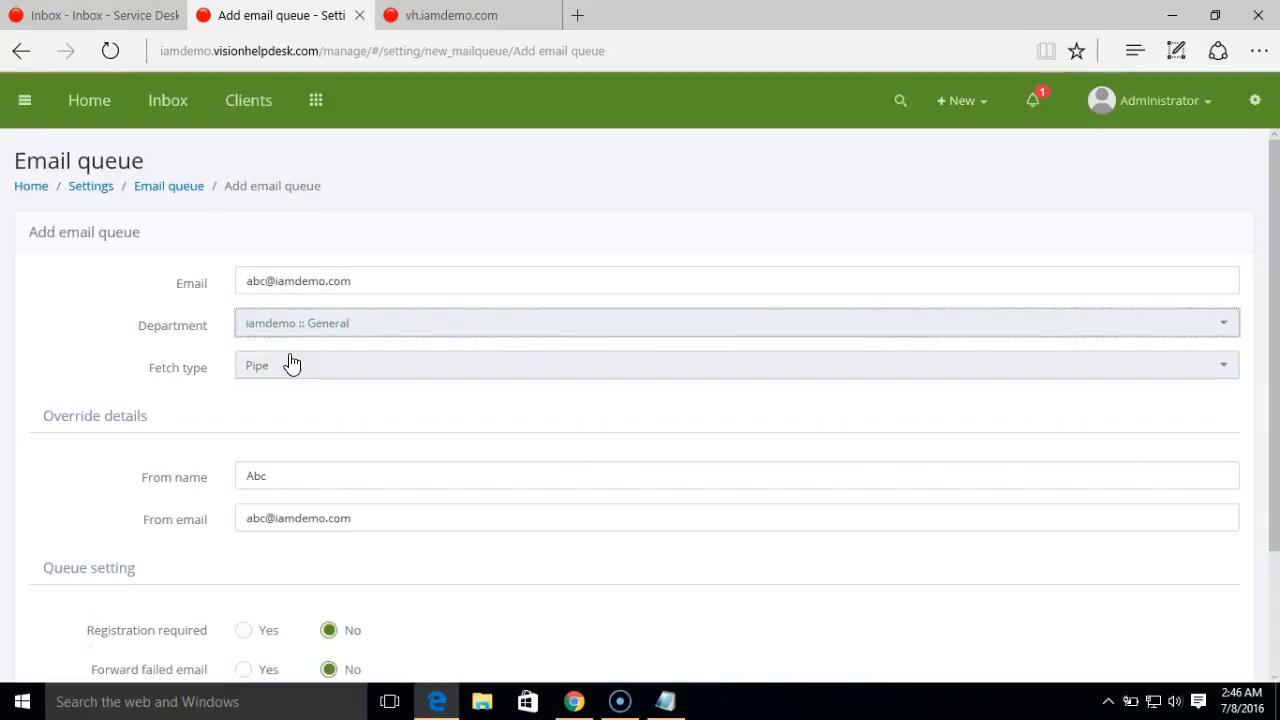
left_click(289, 365)
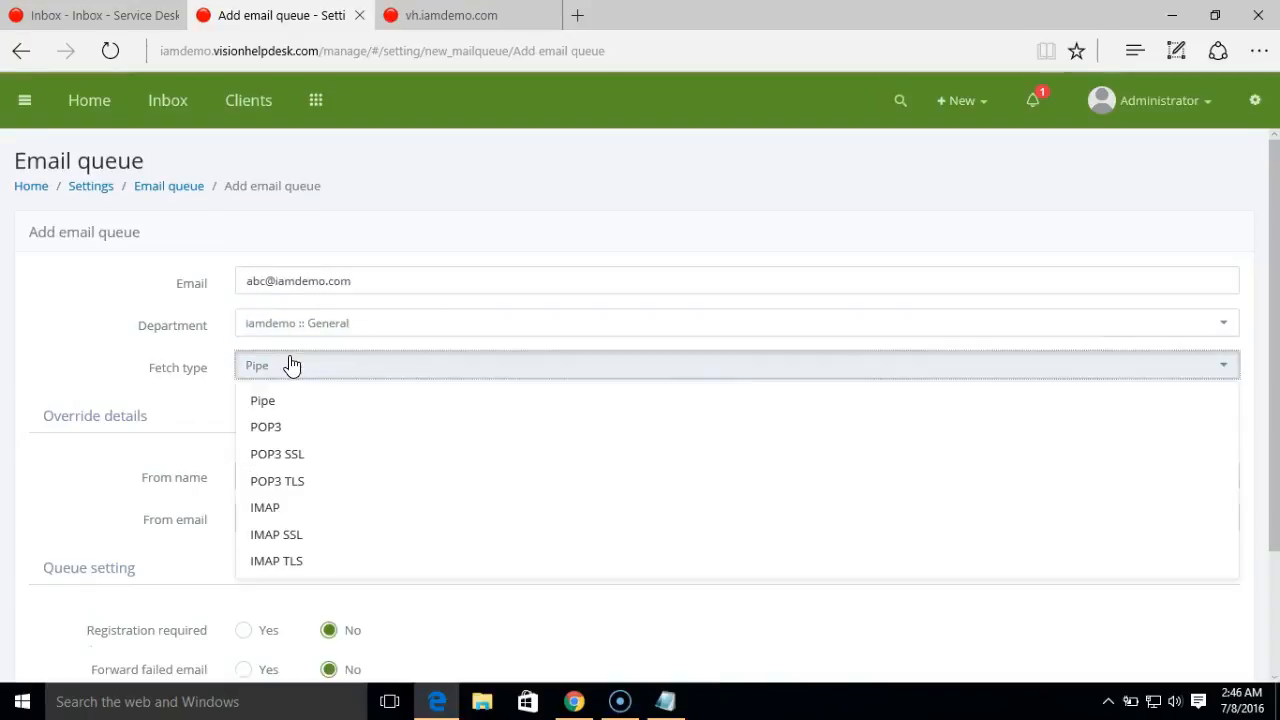
left_click(306, 430)
- Fill in mail.iamdemo.com as the POP3 host name
left_click(307, 475)
left_click_drag(274, 280, 286, 494)
key("ctrl+c")
left_click(286, 477)
type("mail")
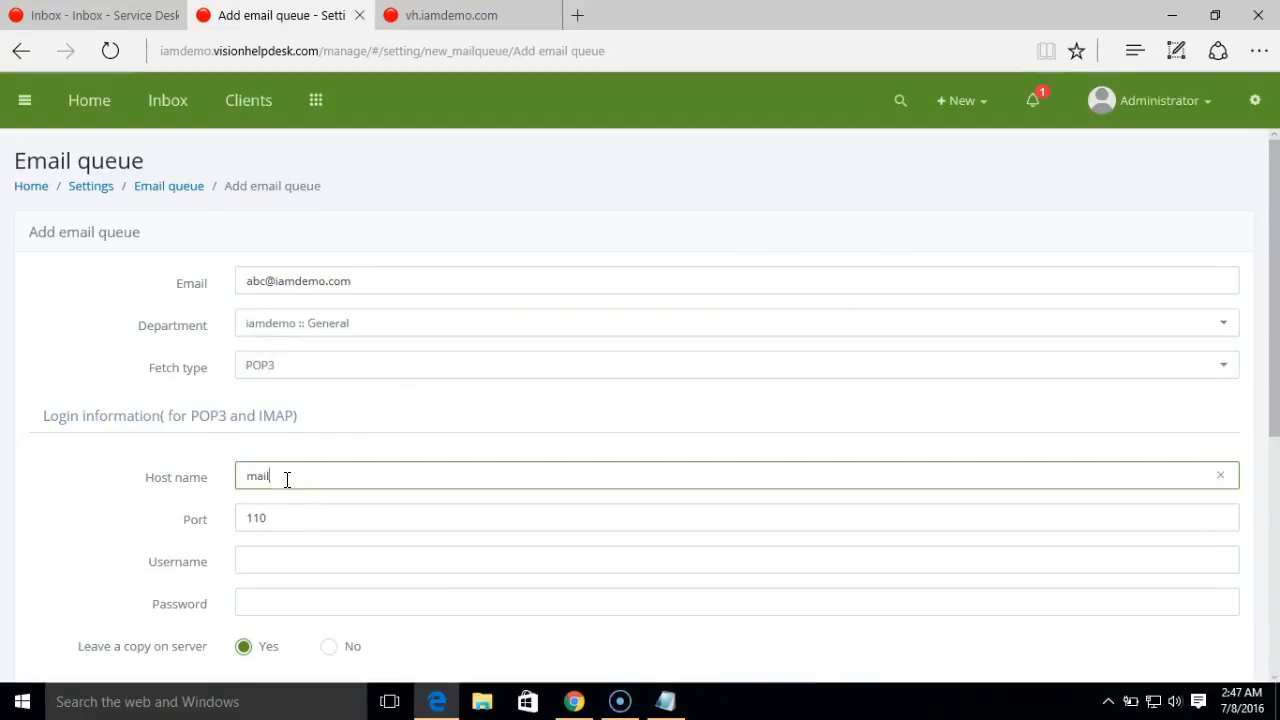
type(".")
key("ctrl+v")
- Enter the abc mailbox username and password, then save the POP3 queue
left_click(280, 560)
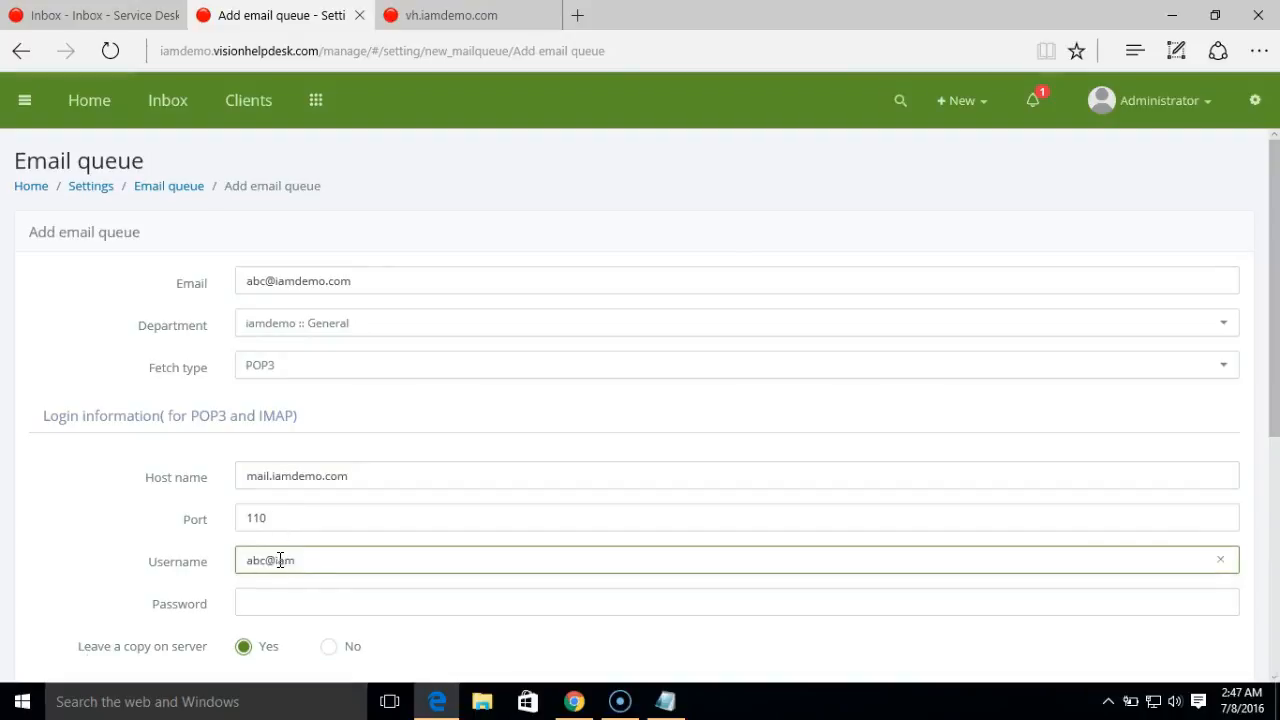
left_click(318, 600)
type("********")
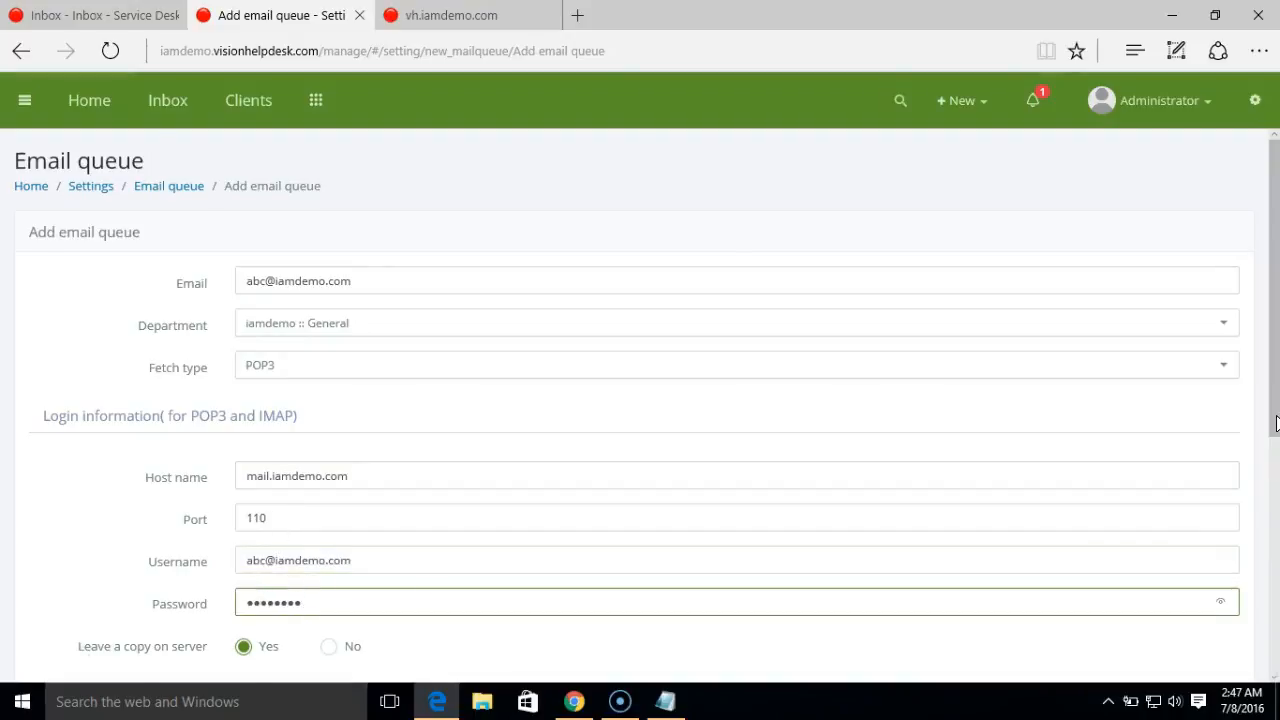
left_click_drag(1271, 423, 1277, 543)
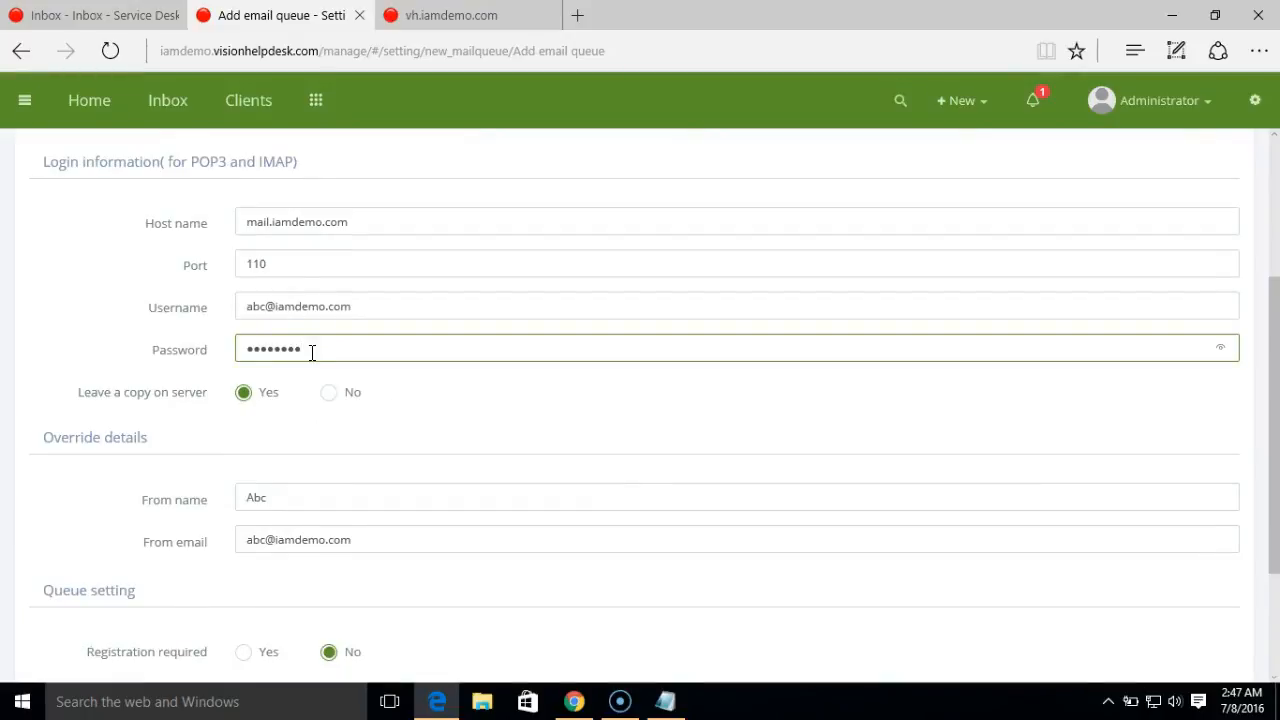
left_click(390, 412)
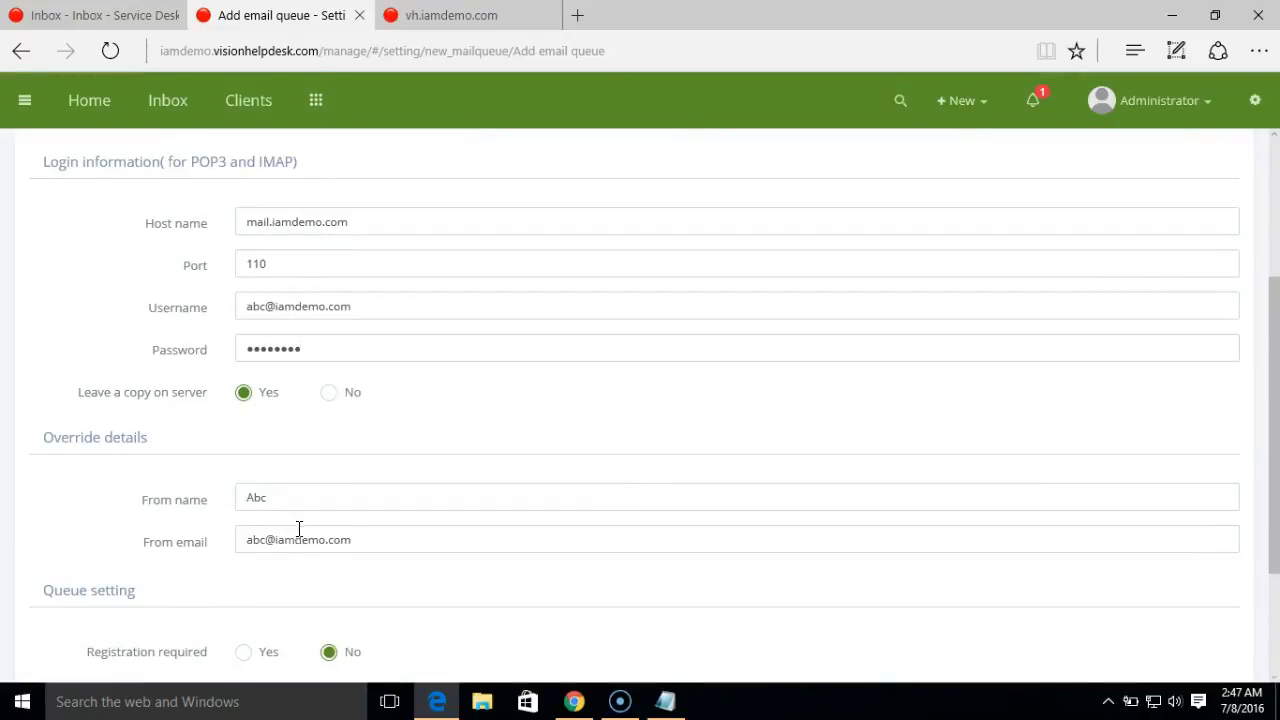
left_click_drag(1277, 453, 1277, 540)
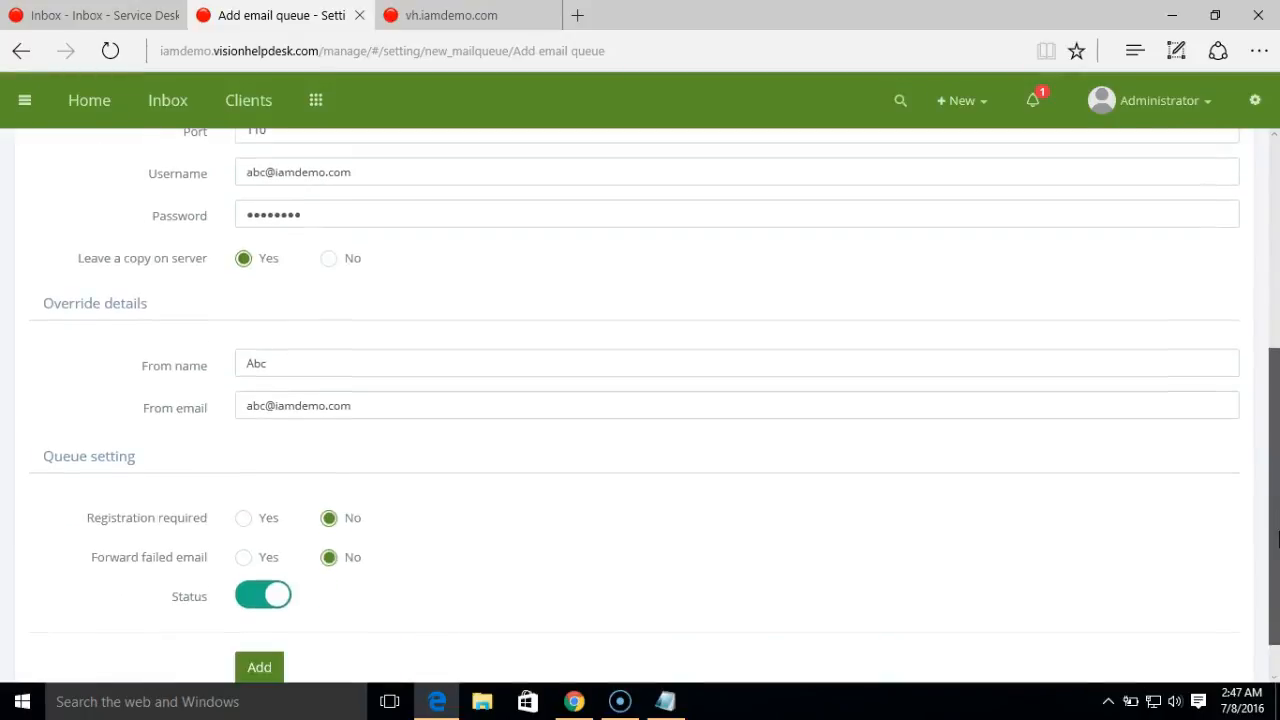
left_click(266, 669)
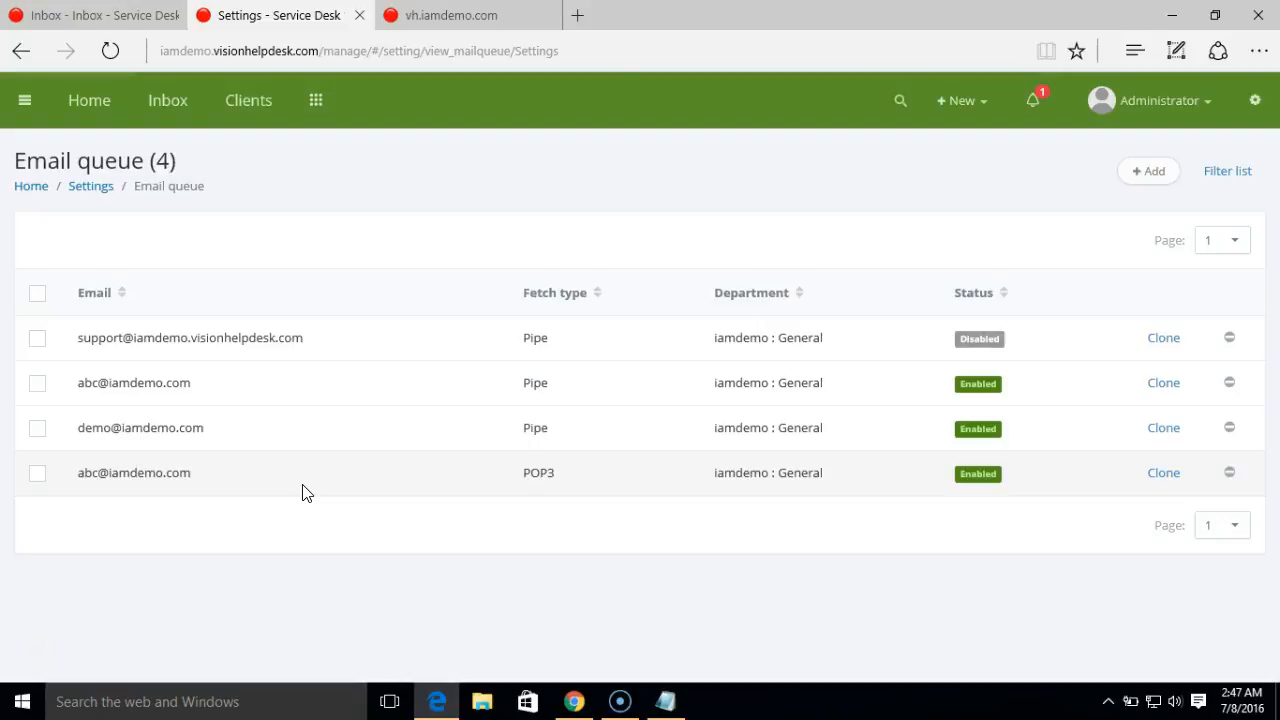
- Open the POP3 queue's details and copy the helpdesk base address
left_click(181, 474)
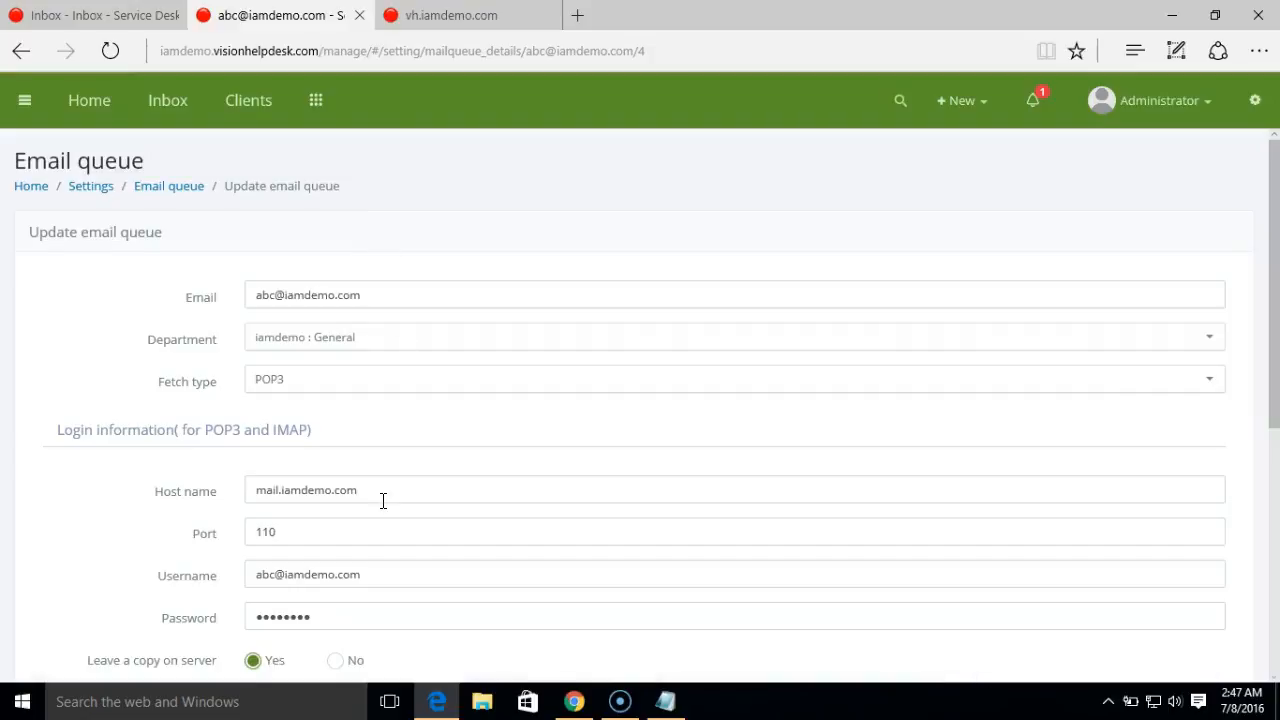
left_click_drag(330, 51, 258, 52)
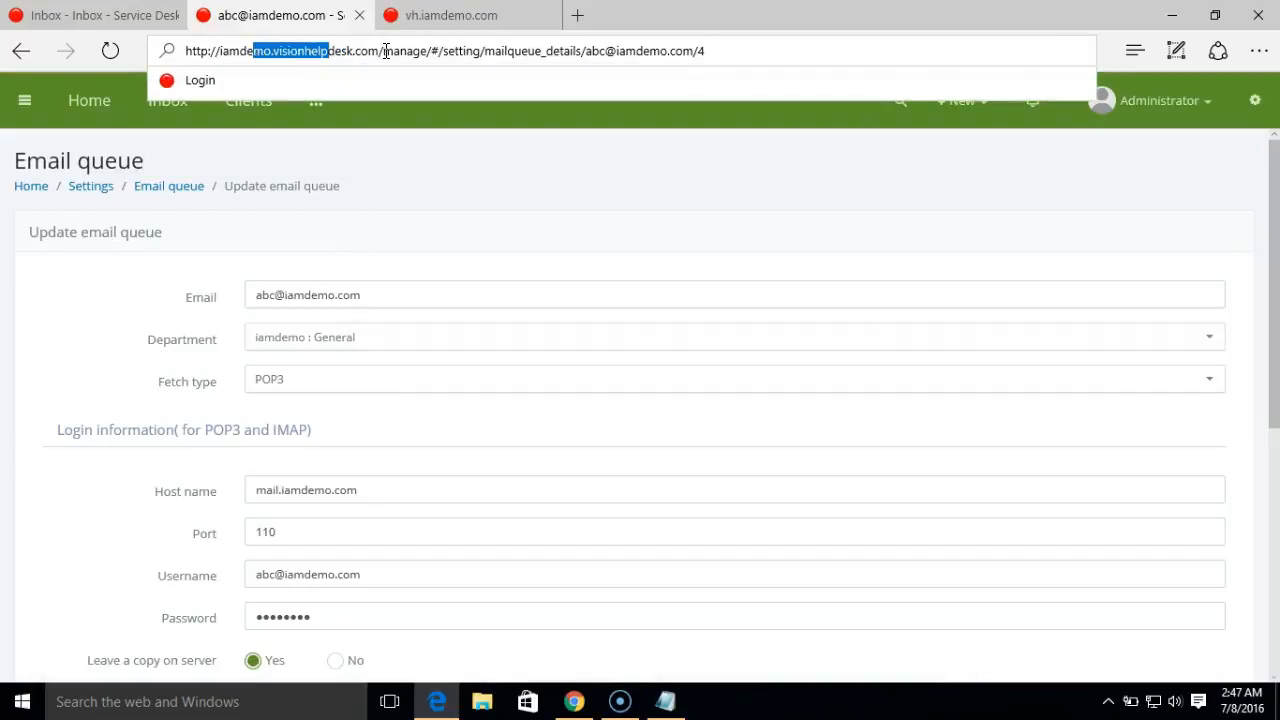
left_click(420, 18)
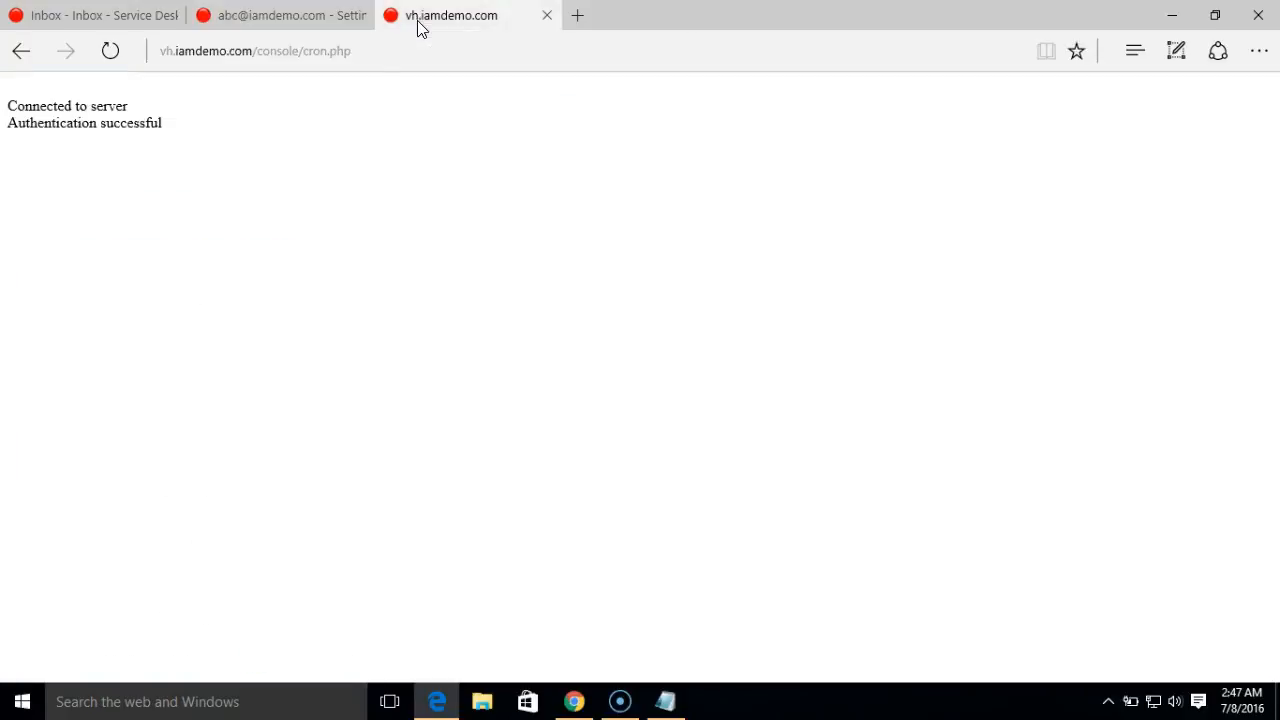
left_click(279, 18)
left_click_drag(186, 50, 155, 27)
left_click(578, 16)
- Put the helpdesk host into the cron tab URL, remove the extra slash, and run cron.php
left_click(510, 22)
left_click(314, 50)
type("http://iamdemo.visionhelpdesk.com/")
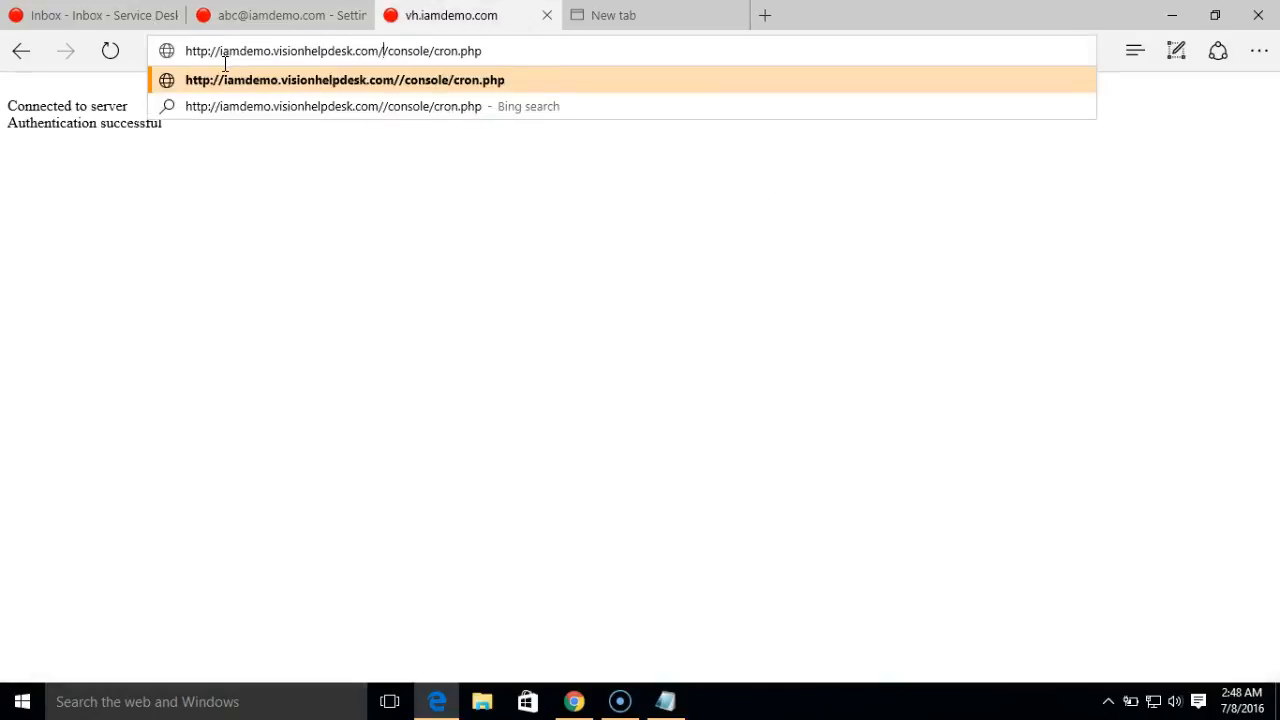
key("BackSpace")
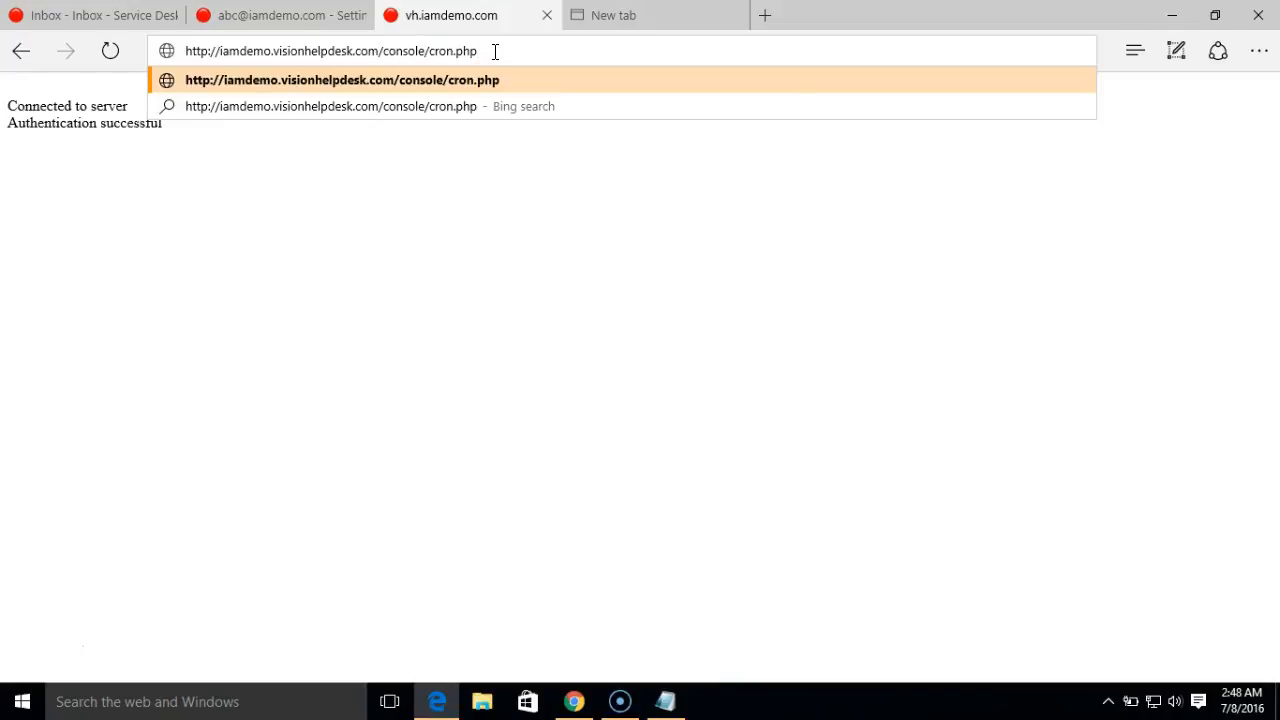
key("Return")
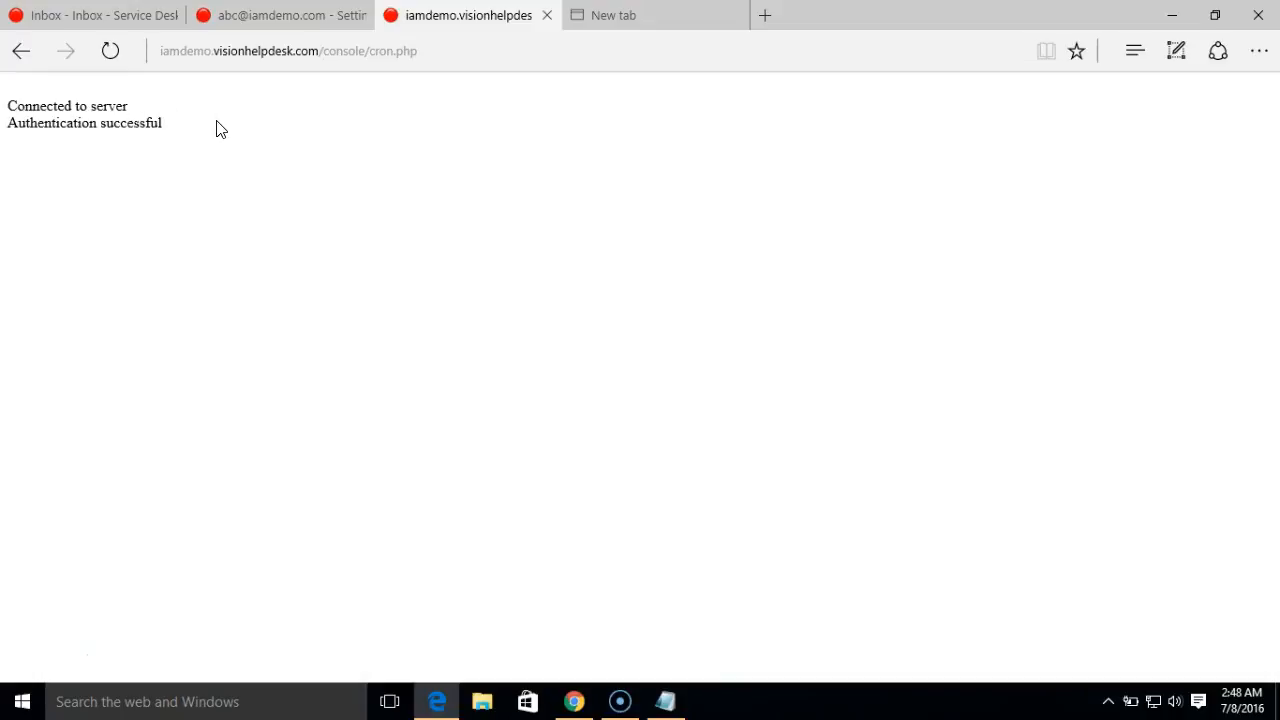
- Return to the helpdesk and open the Inbox, now listing six open General tickets
left_click(267, 27)
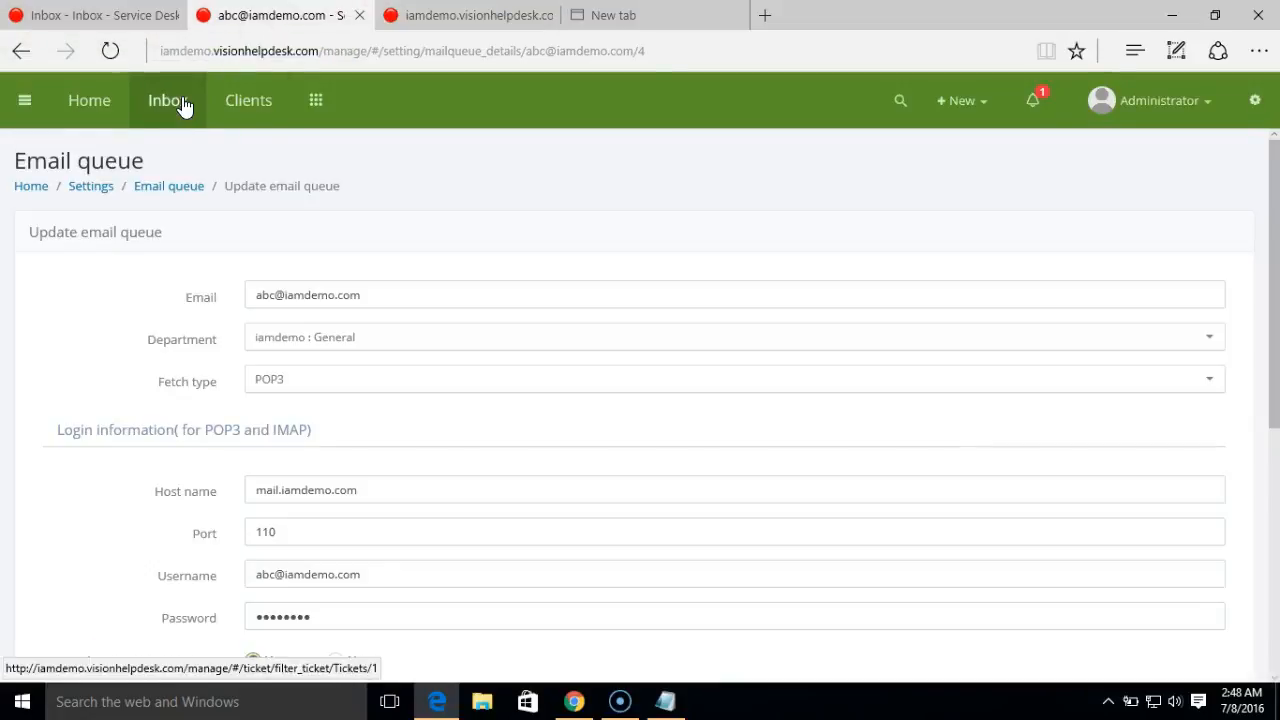
left_click(183, 107)
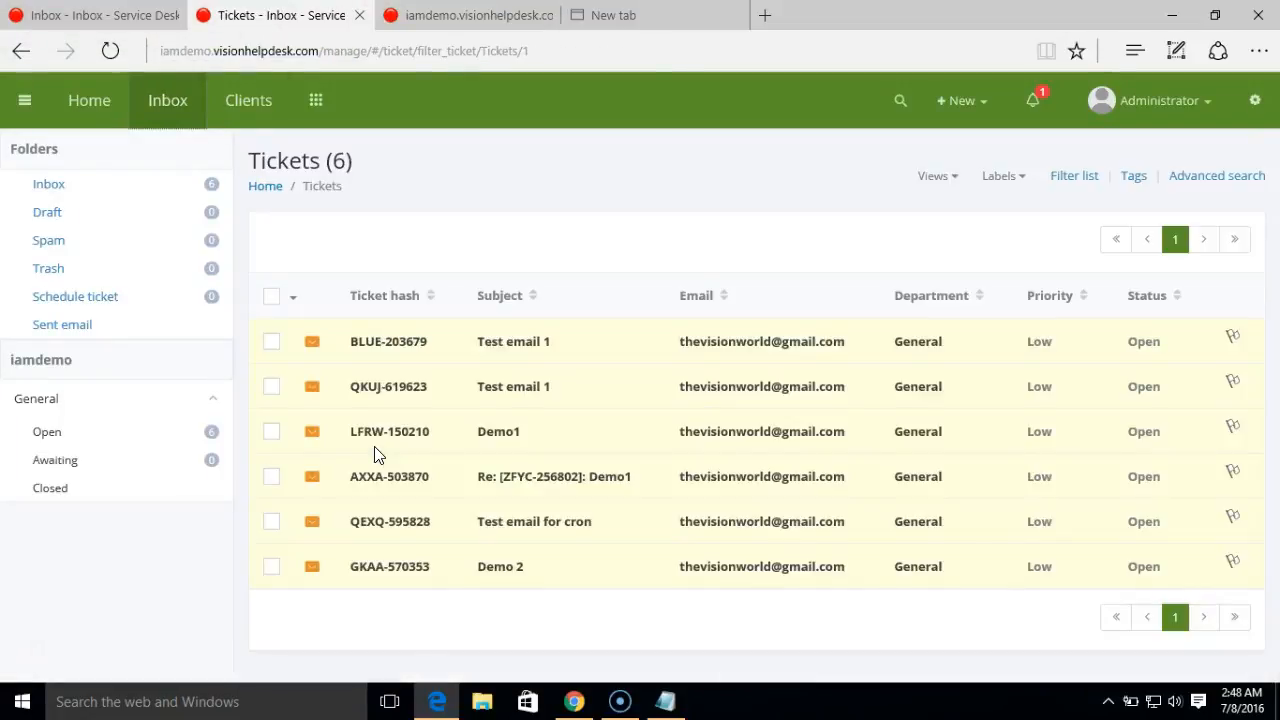